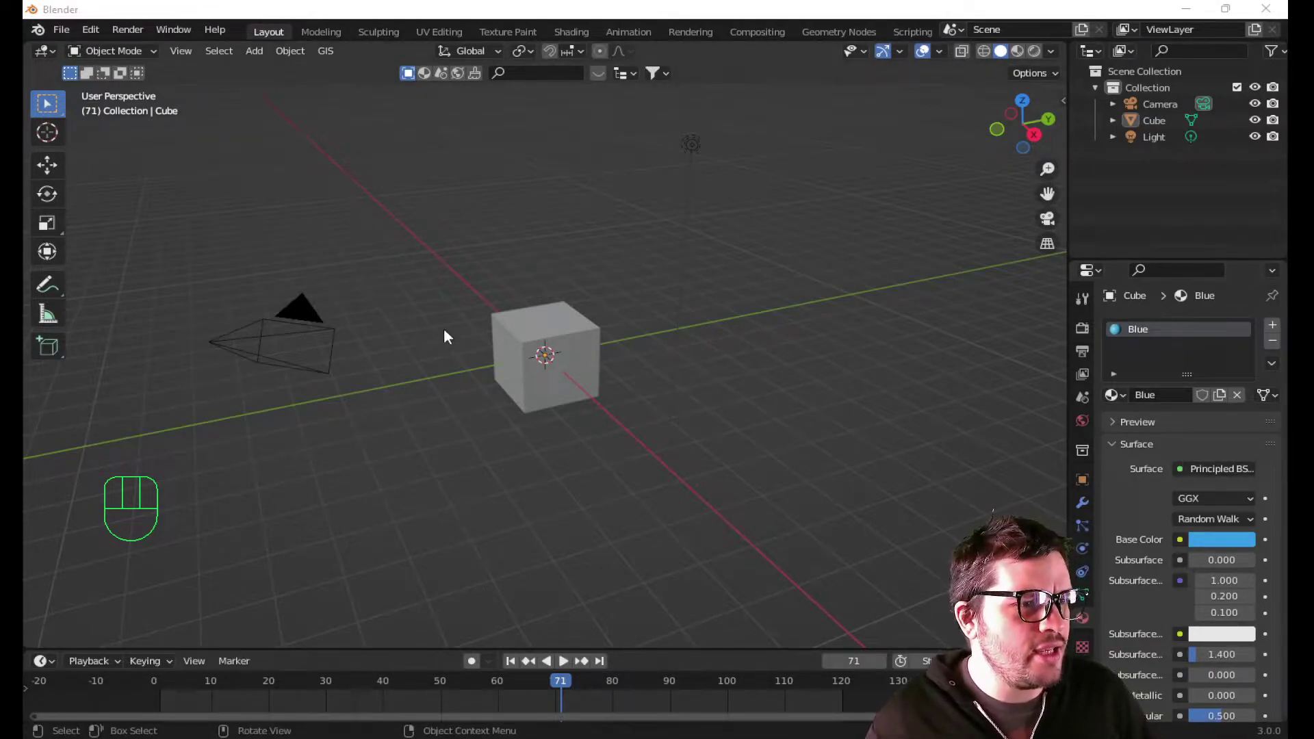
- Delete the camera and the light so only the Blue-material cube remains
{"action": "left_click", "coordinate": [526, 316]}
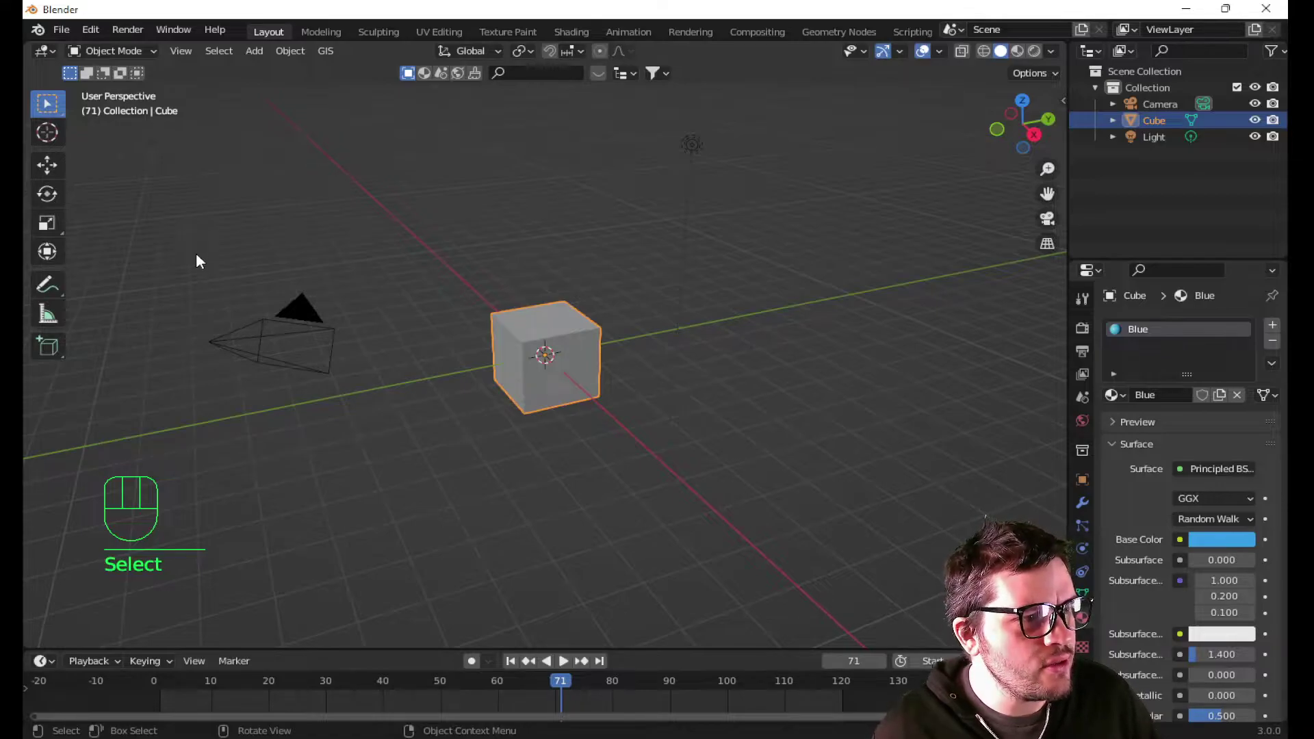
{"action": "left_click_drag", "start_coordinate": [197, 258], "coordinate": [332, 370]}
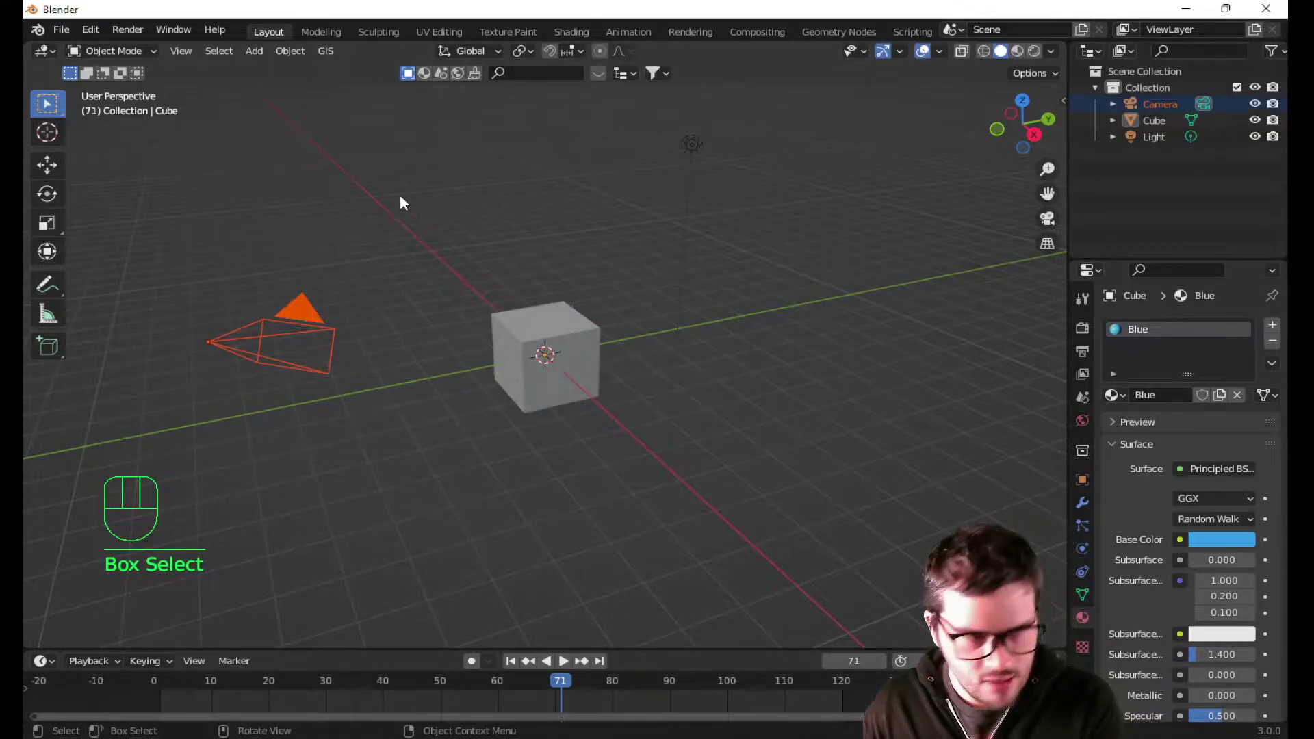
{"action": "key", "text": "Delete"}
{"action": "left_click_drag", "start_coordinate": [655, 129], "coordinate": [773, 170]}
{"action": "key", "text": "Delete"}
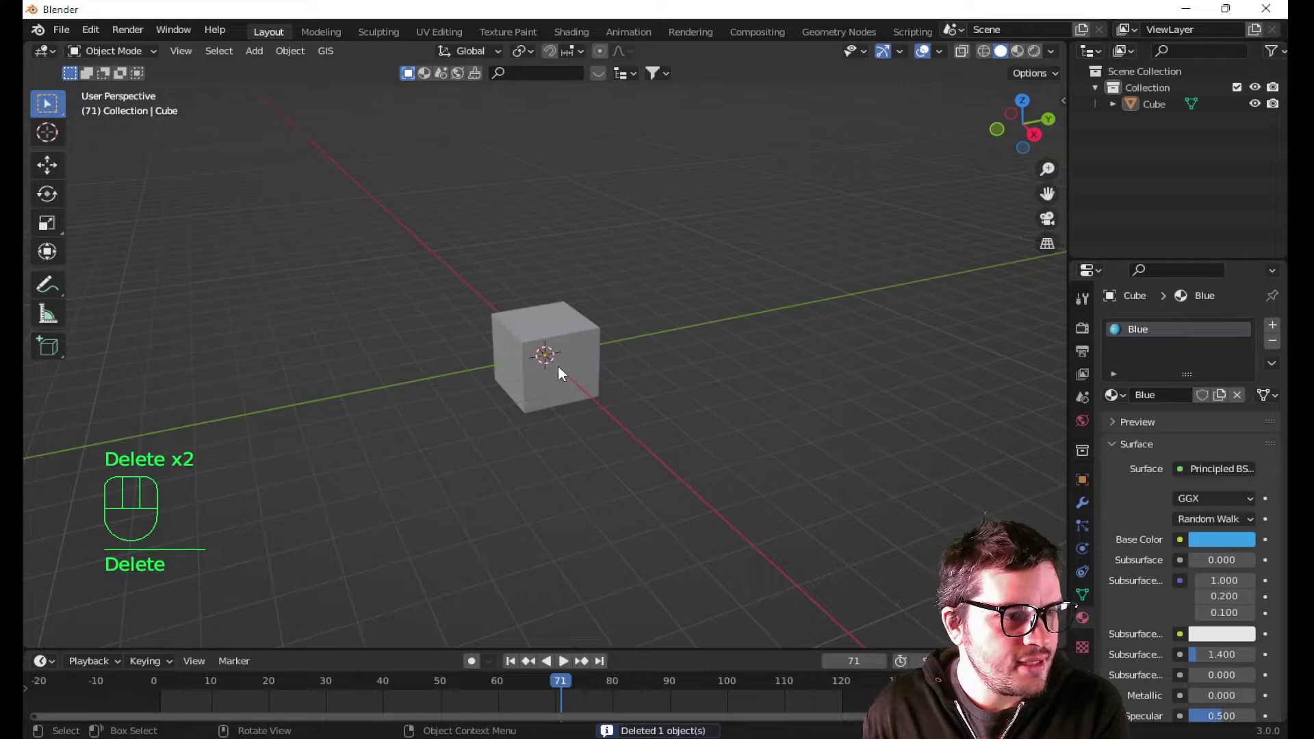
{"action": "left_click", "coordinate": [557, 367]}
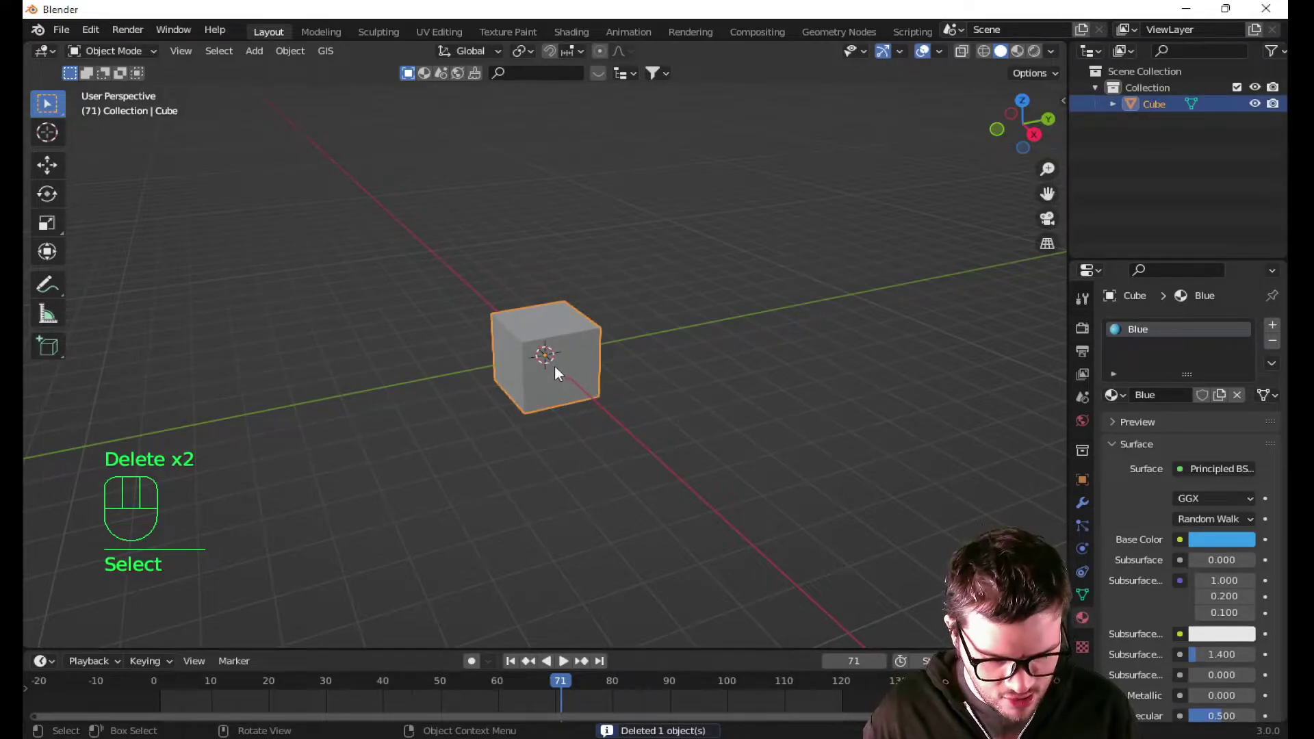
{"action": "middle_click_drag", "start_coordinate": [507, 376], "coordinate": [606, 413]}
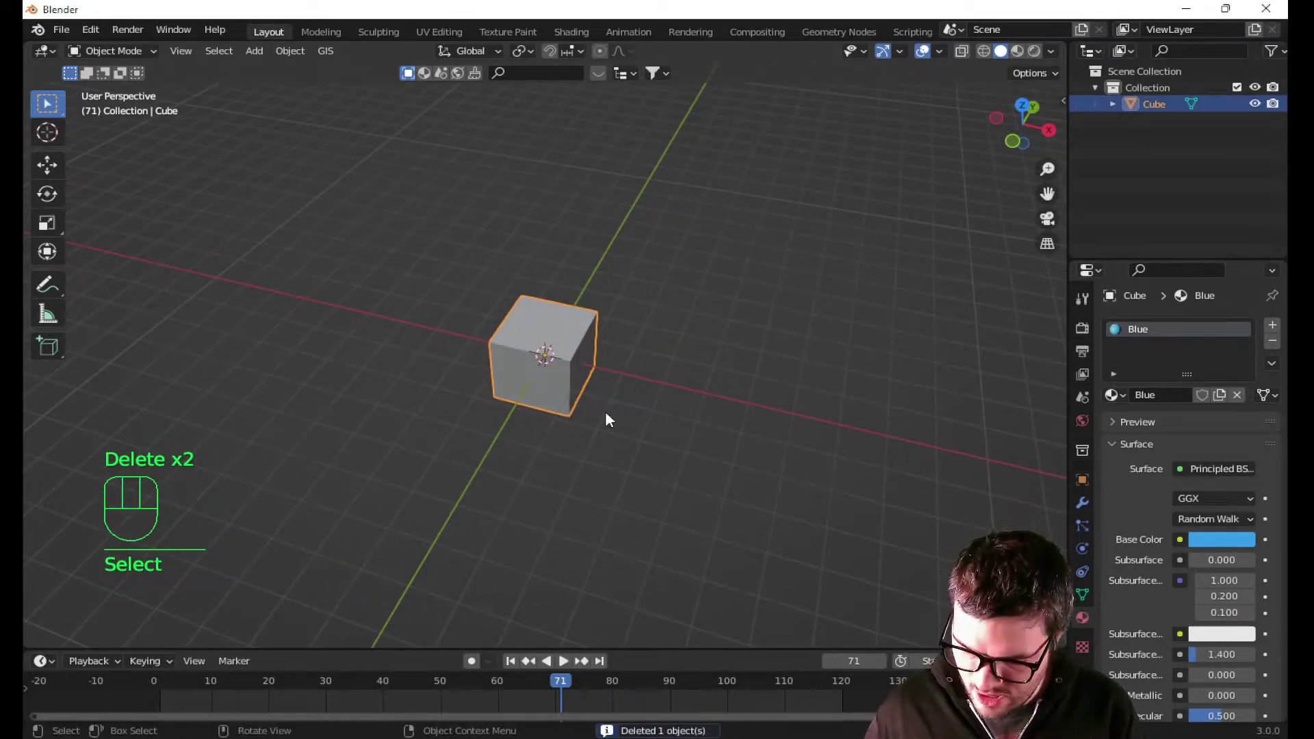
- Scale the cube down along the Y axis to make it thin
{"action": "key", "text": "KP_1"}
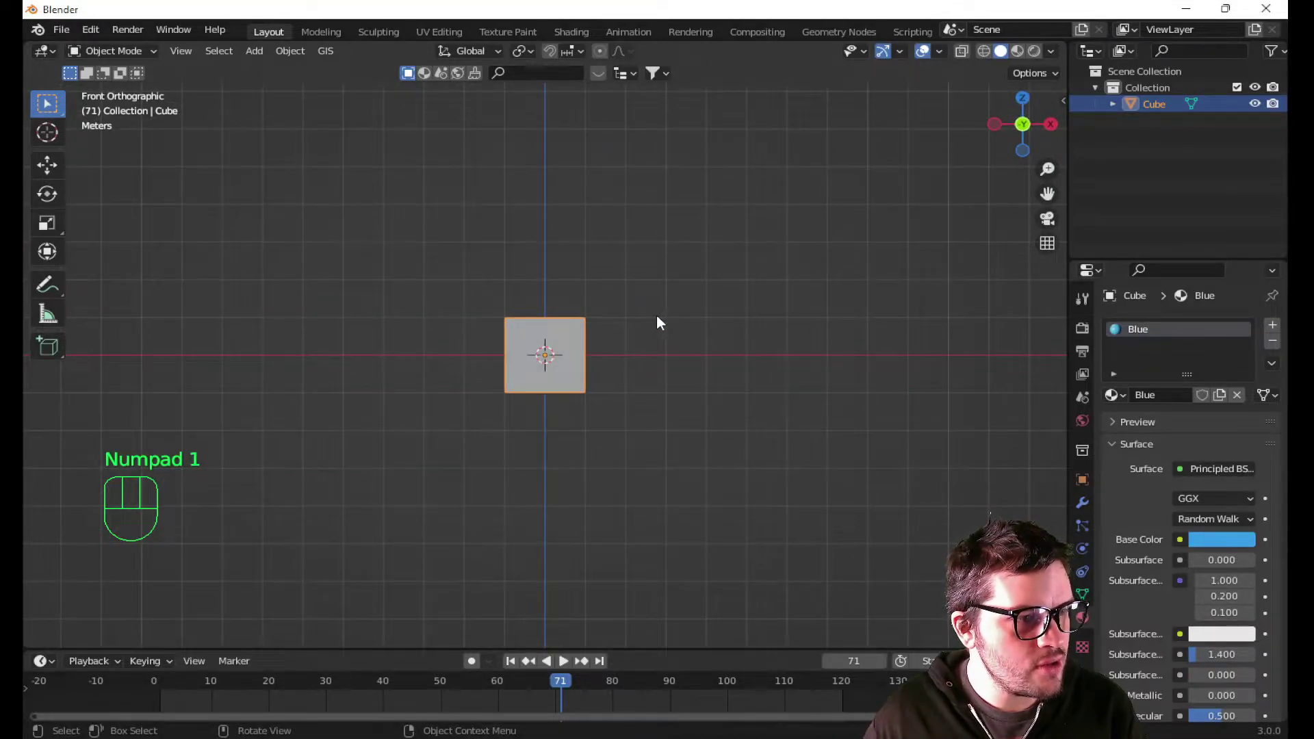
{"action": "middle_click_drag", "start_coordinate": [658, 323], "coordinate": [588, 377]}
{"action": "key", "text": "s"}
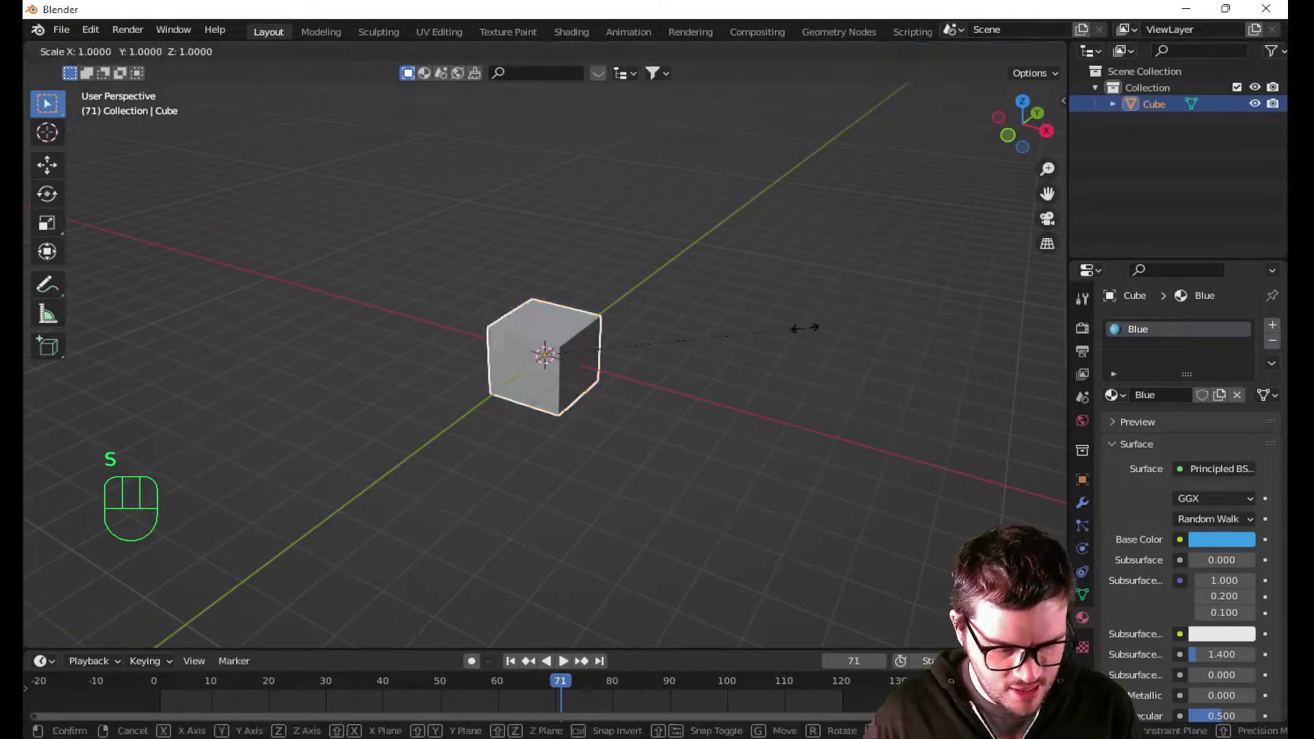
{"action": "key", "text": "x"}
{"action": "key", "text": "y"}
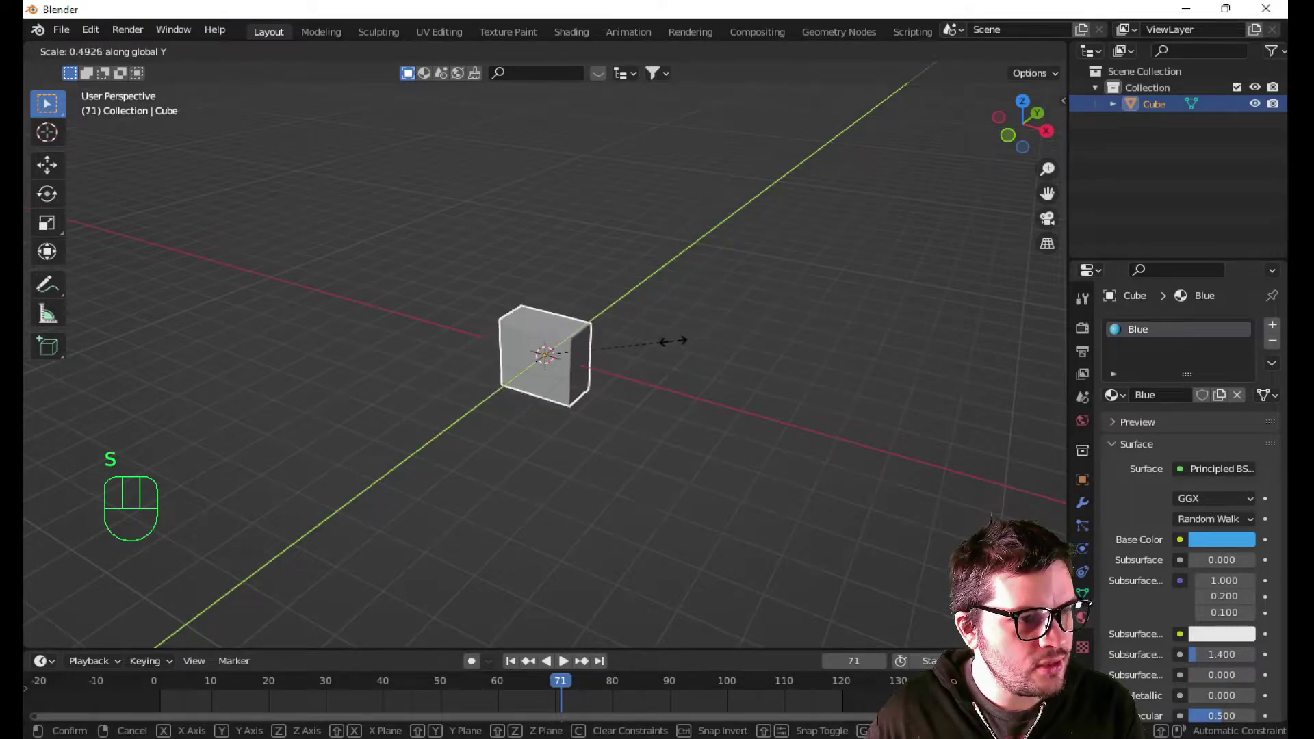
{"action": "left_click", "coordinate": [609, 347]}
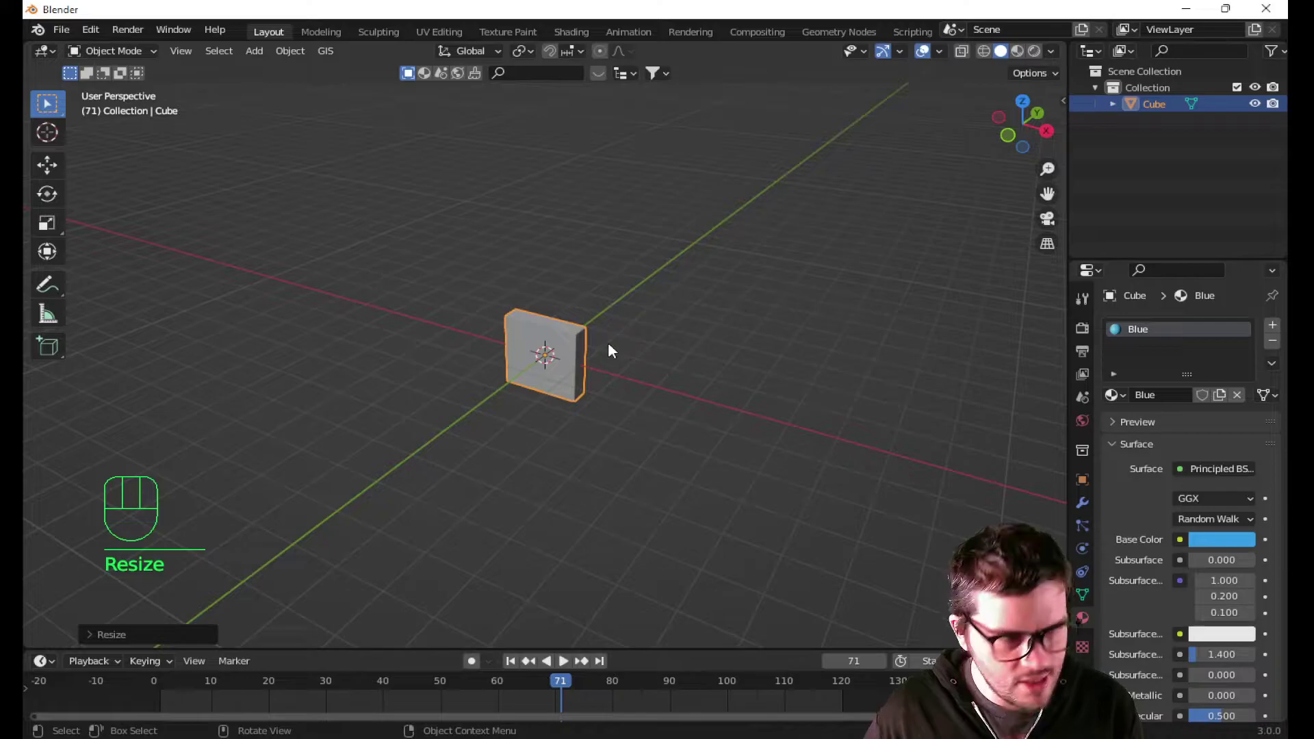
- Stretch the shape along the Z axis to make it taller
{"action": "key", "text": "s"}
{"action": "key", "text": "x"}
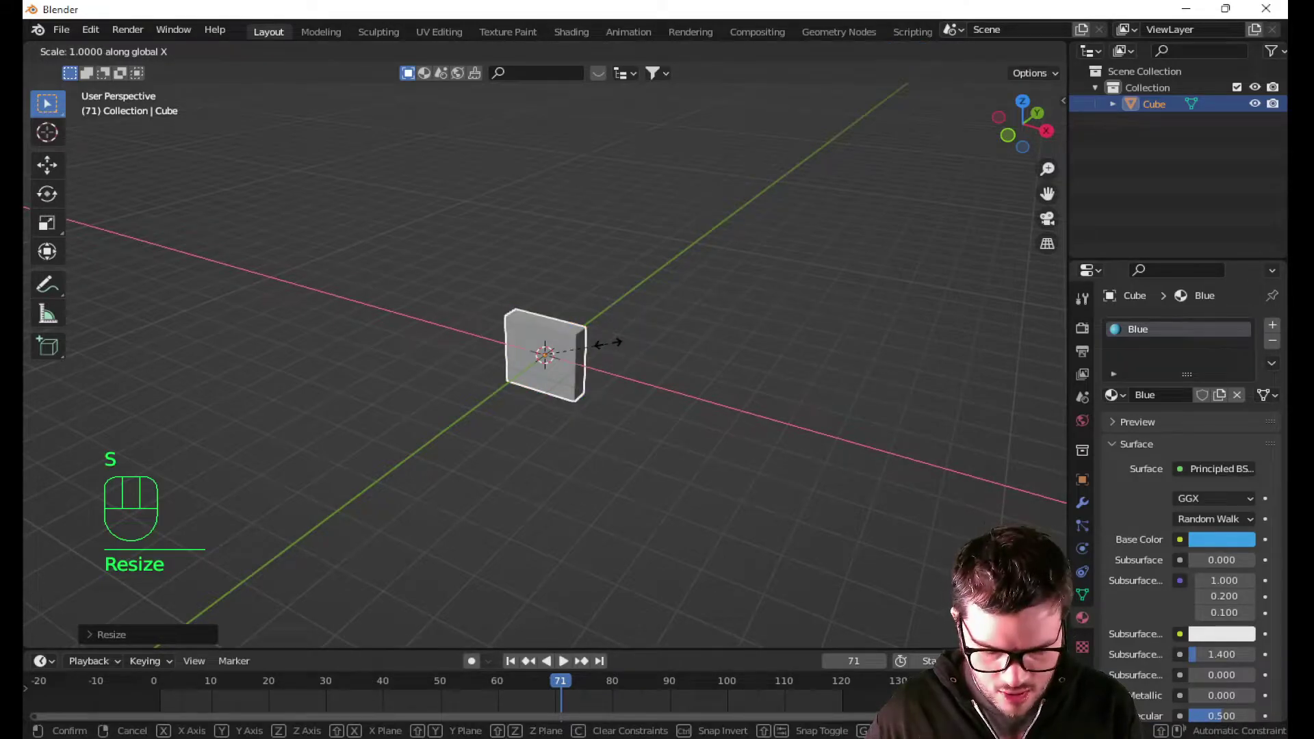
{"action": "key", "text": "y"}
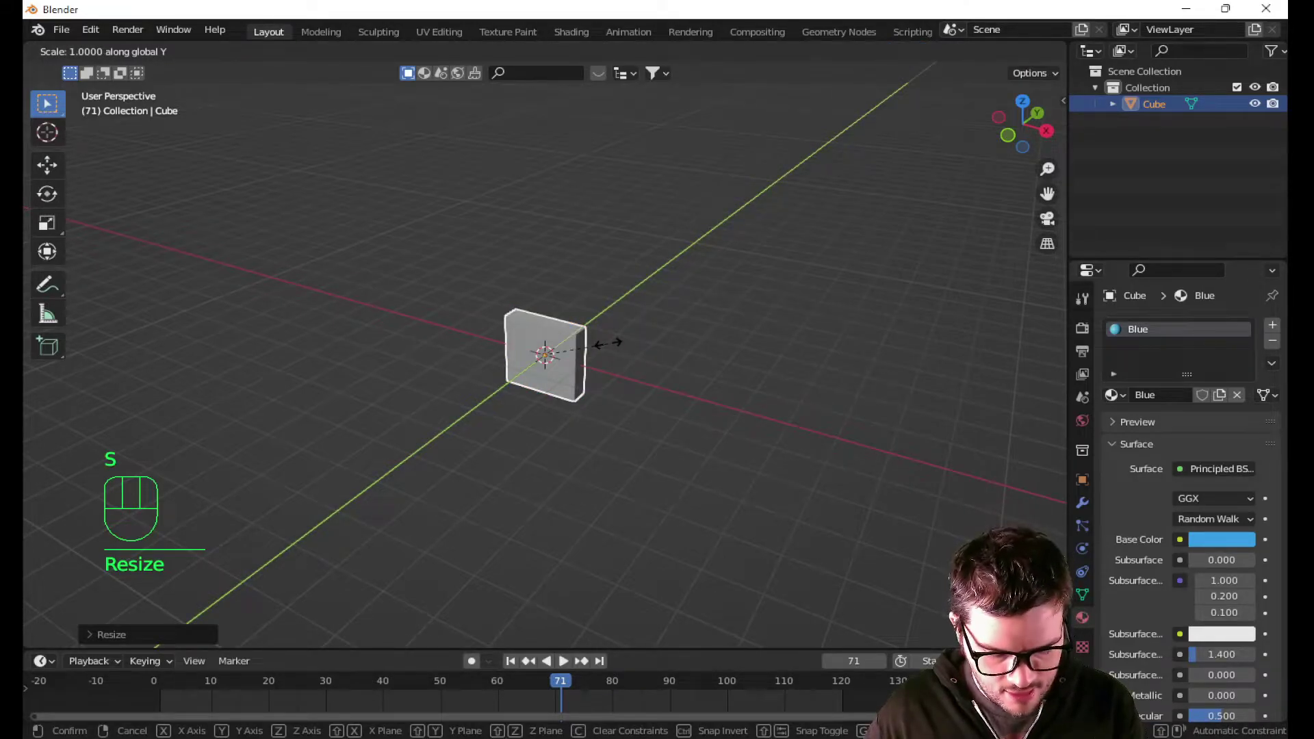
{"action": "key", "text": "z"}
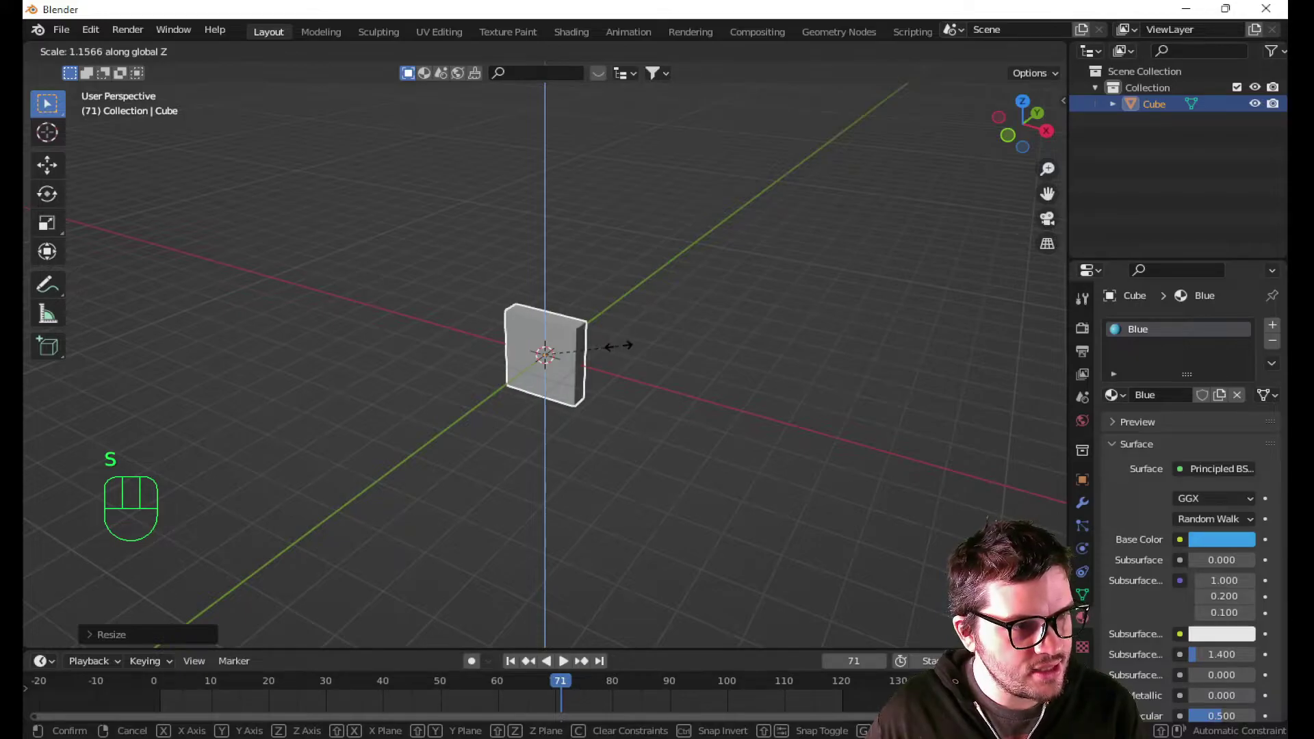
{"action": "left_click", "coordinate": [619, 343]}
{"action": "middle_click_drag", "start_coordinate": [619, 343], "coordinate": [538, 339]}
- Scale the panel along Y once more to thin it further
{"action": "key", "text": "s"}
{"action": "key", "text": "x"}
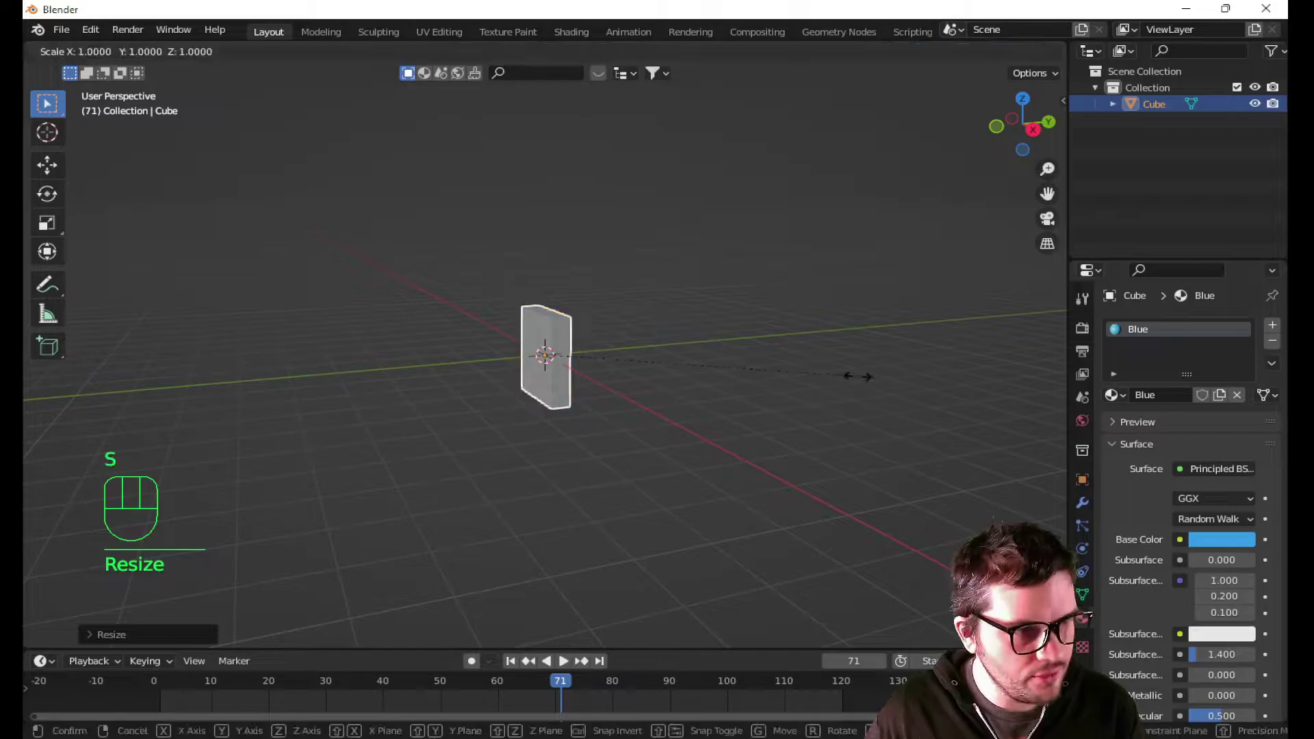
{"action": "key", "text": "y"}
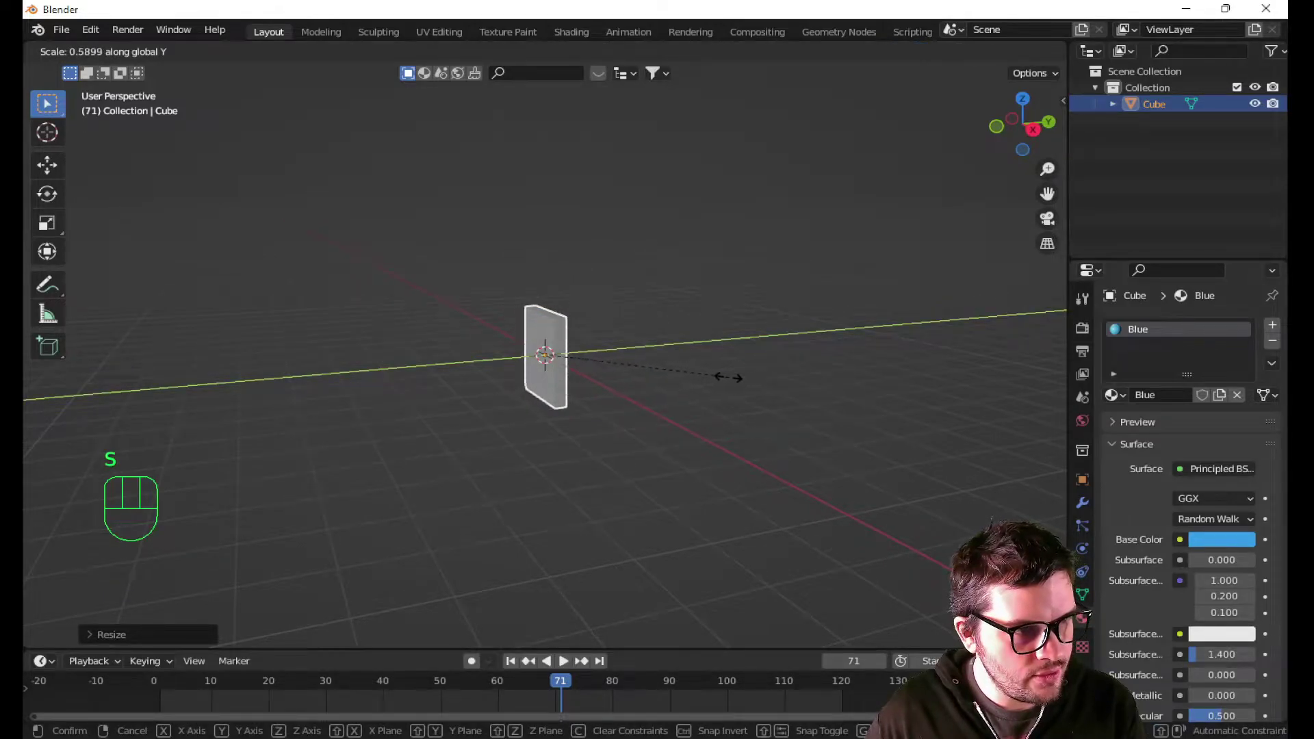
{"action": "left_click", "coordinate": [662, 377]}
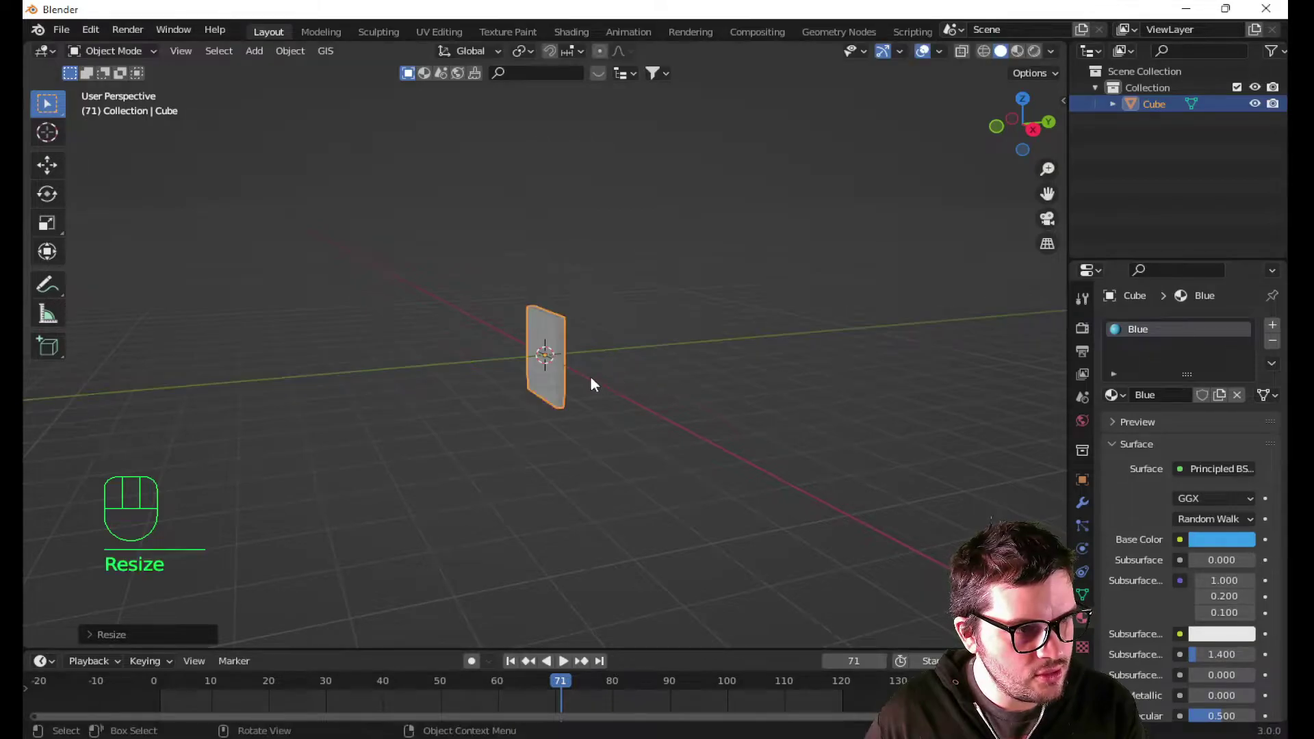
{"action": "middle_click_drag", "start_coordinate": [590, 377], "coordinate": [642, 410]}
{"action": "scroll", "coordinate": [608, 375], "scroll_direction": "up", "scroll_amount": 5}
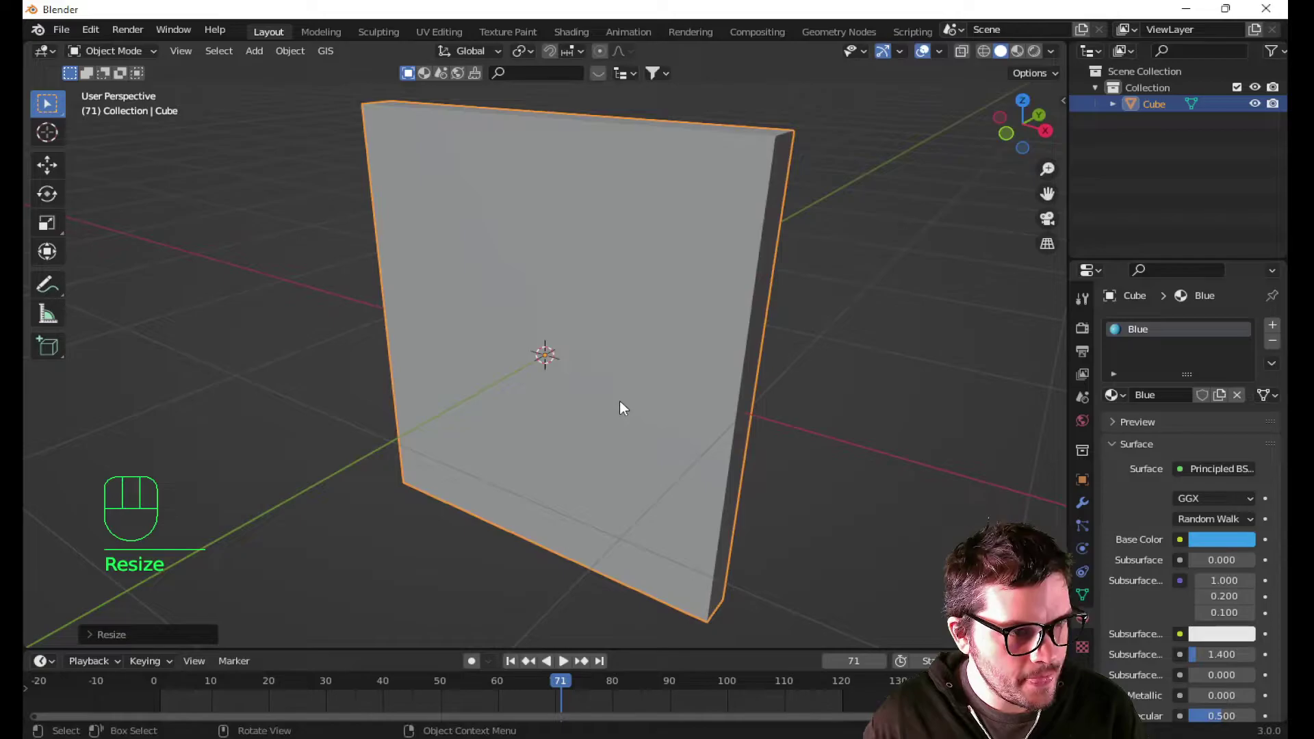
- In Edit Mode face select, inset the panel's front face to form a narrow border
{"action": "key", "text": "Tab"}
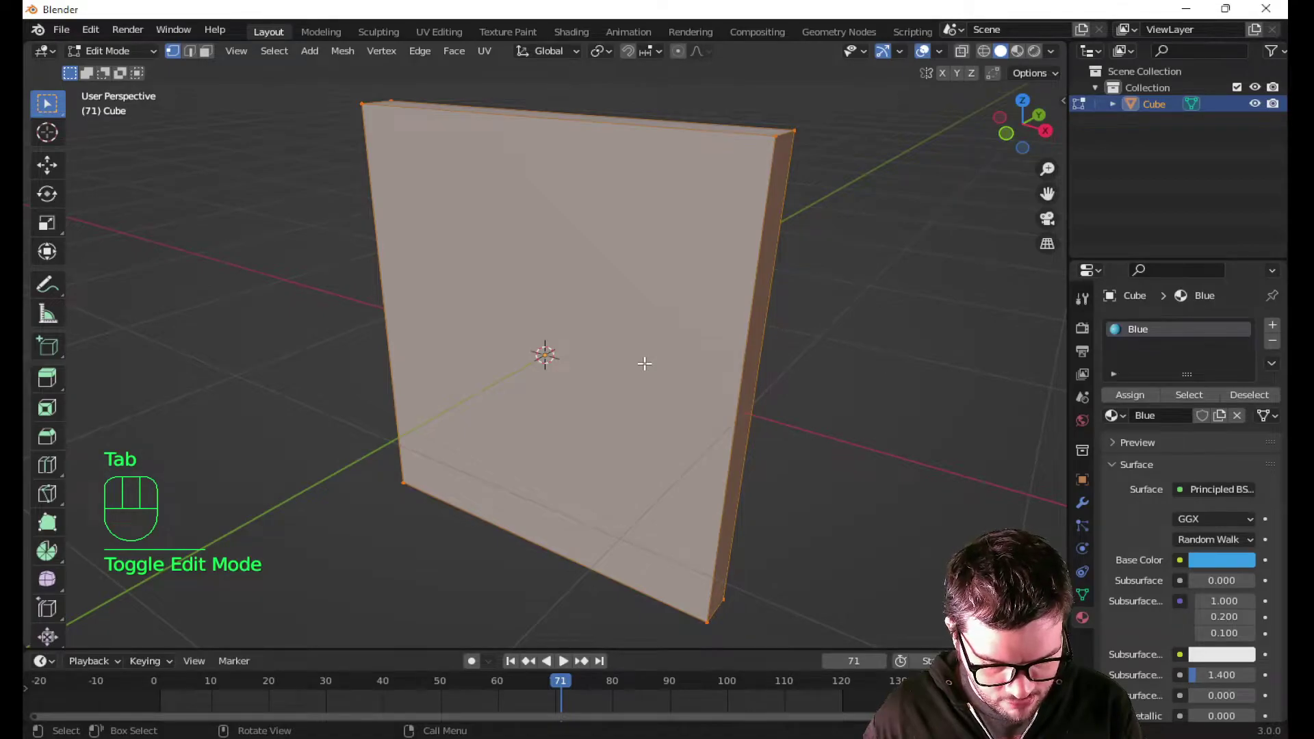
{"action": "key", "text": "3"}
{"action": "left_click", "coordinate": [642, 356]}
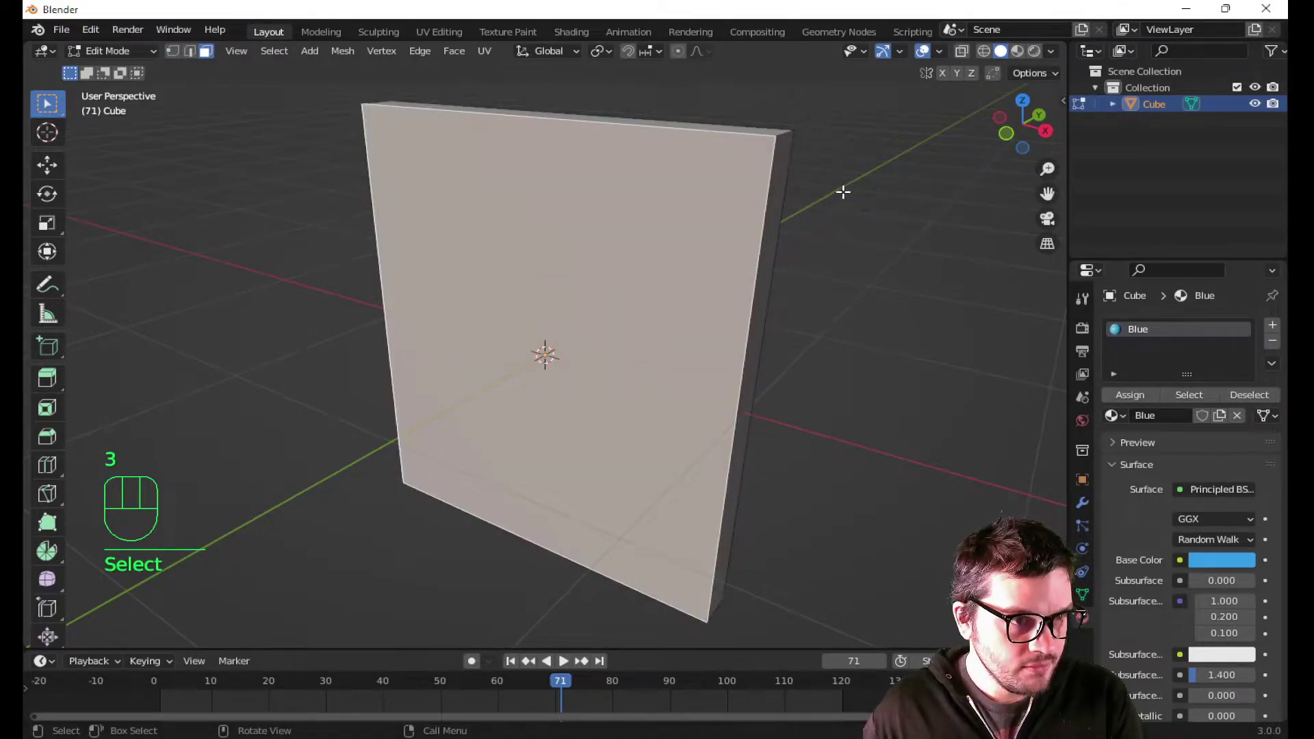
{"action": "key", "text": "i"}
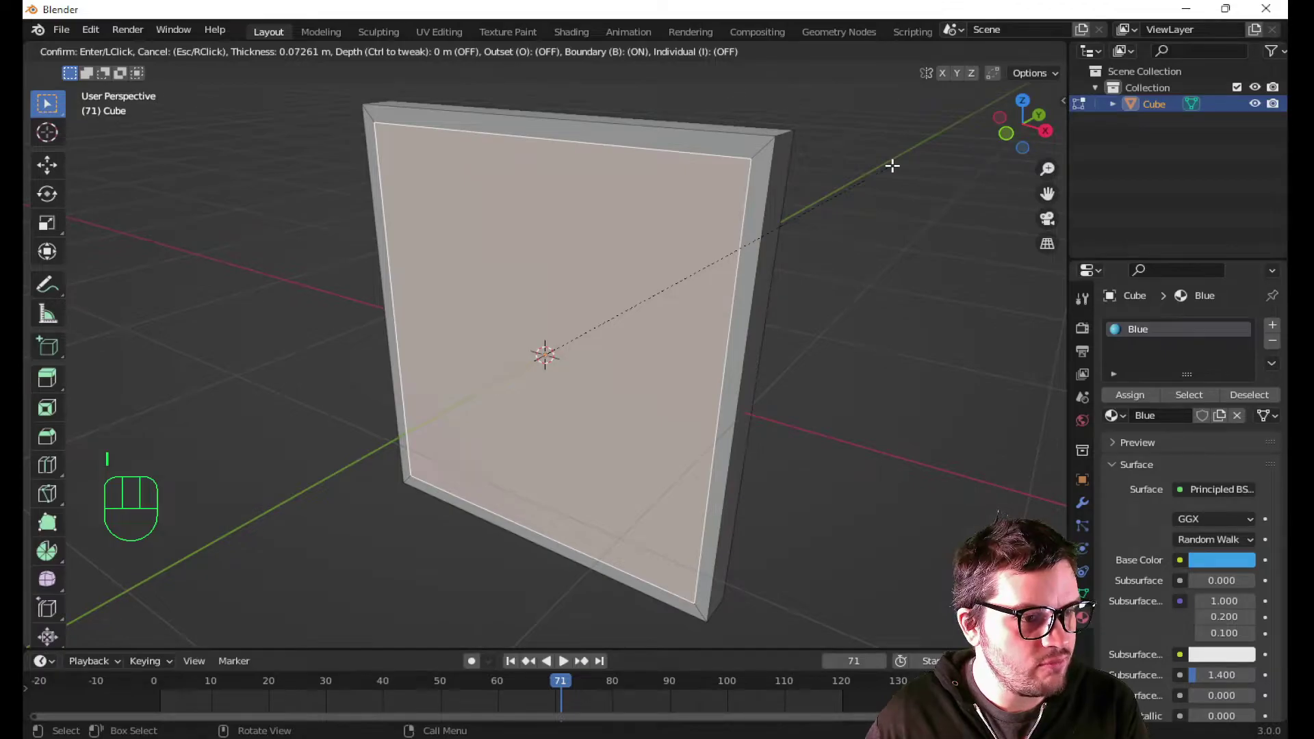
{"action": "left_click", "coordinate": [890, 164]}
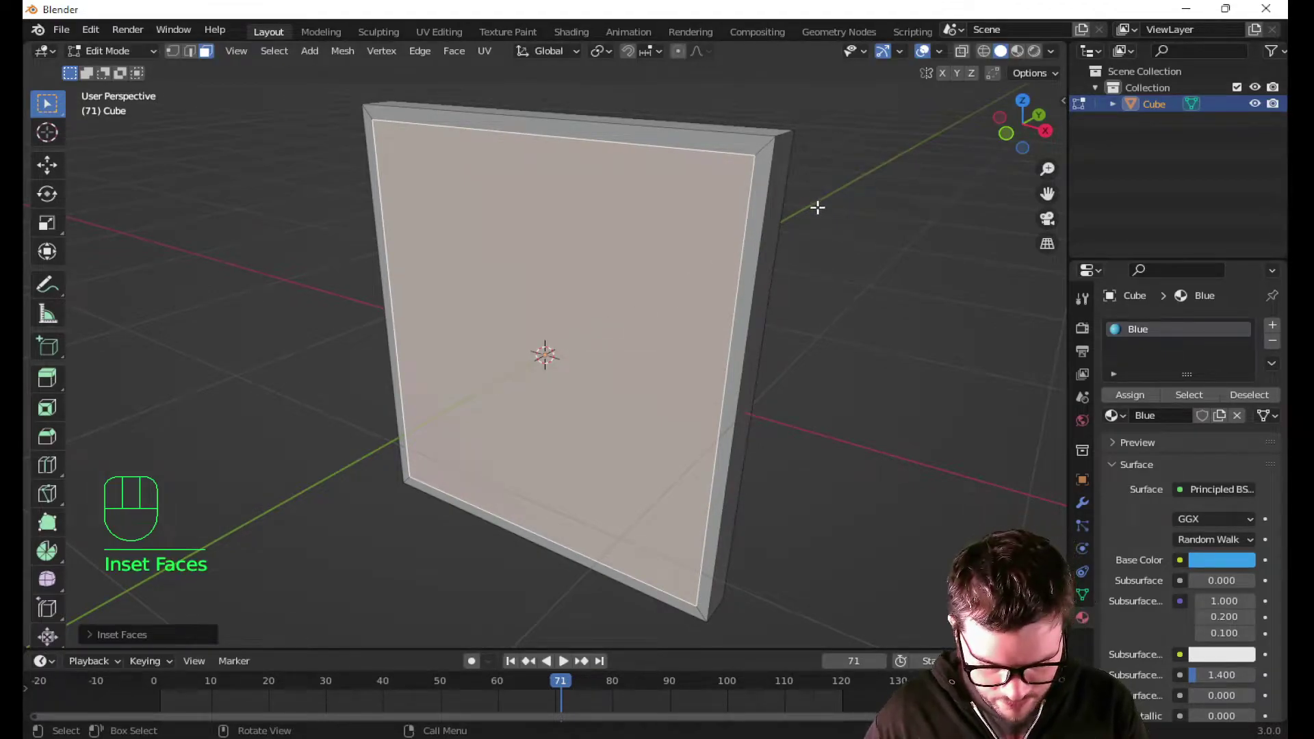
- Extrude the inset face inward twice to recess it behind the border
{"action": "middle_click_drag", "start_coordinate": [799, 228], "coordinate": [709, 325]}
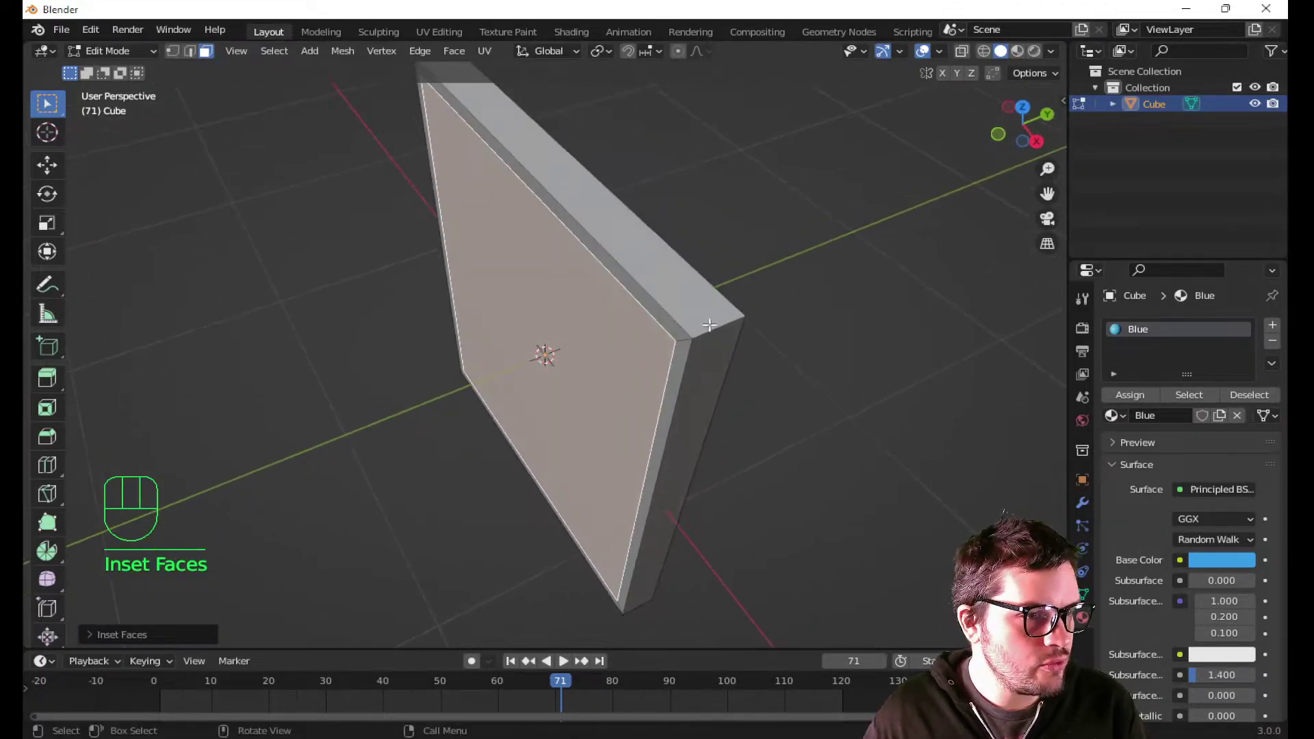
{"action": "key", "text": "e"}
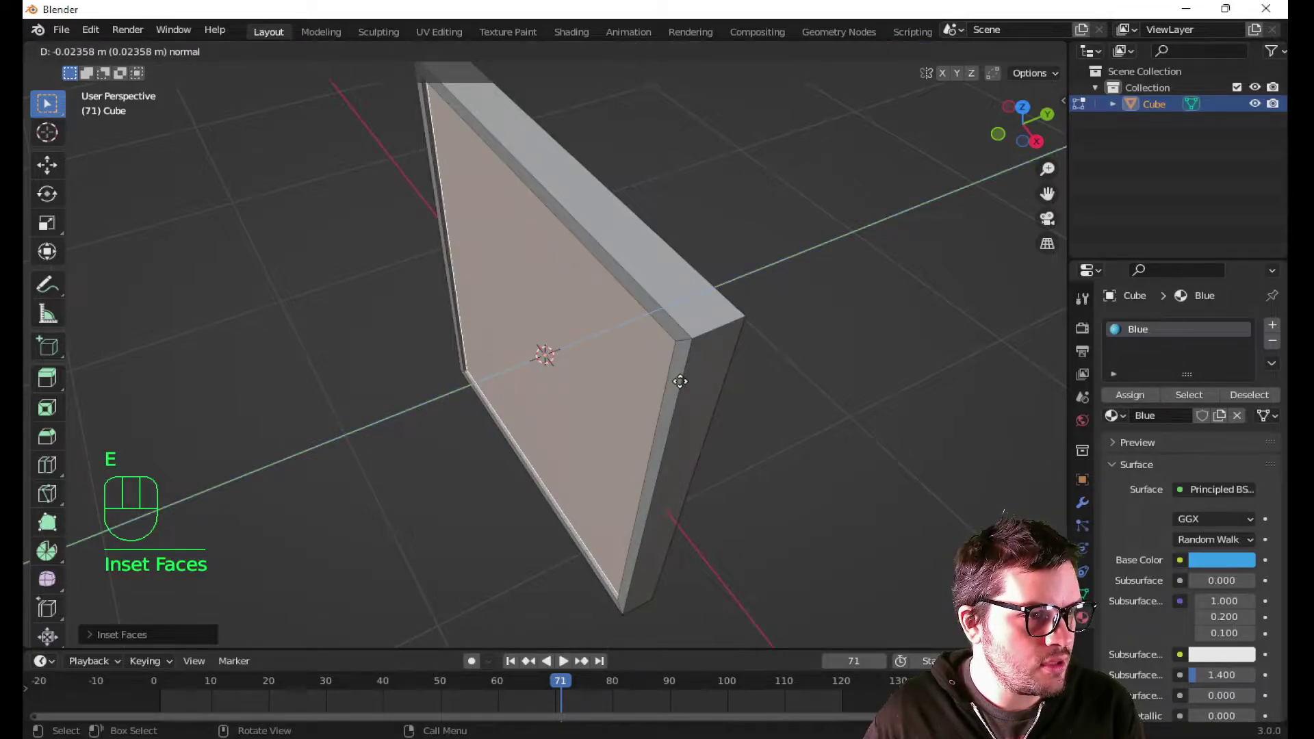
{"action": "left_click", "coordinate": [682, 381]}
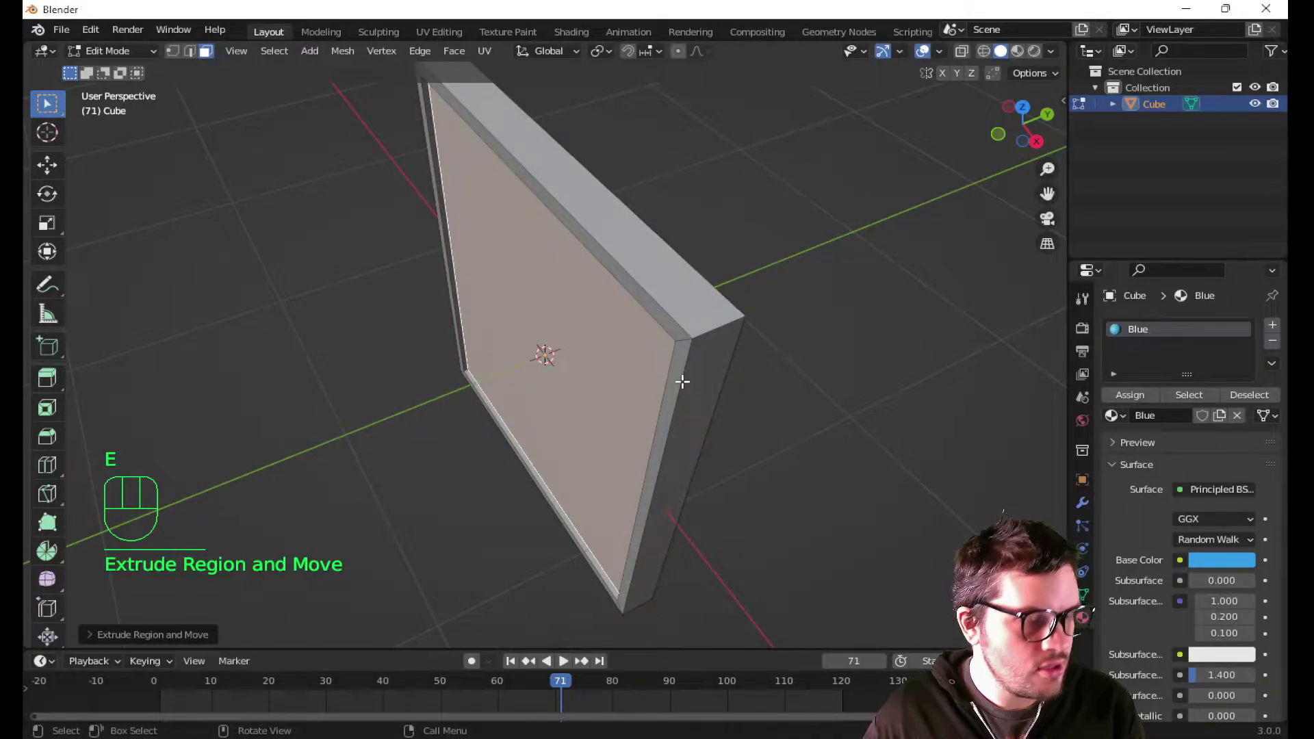
{"action": "key", "text": "e"}
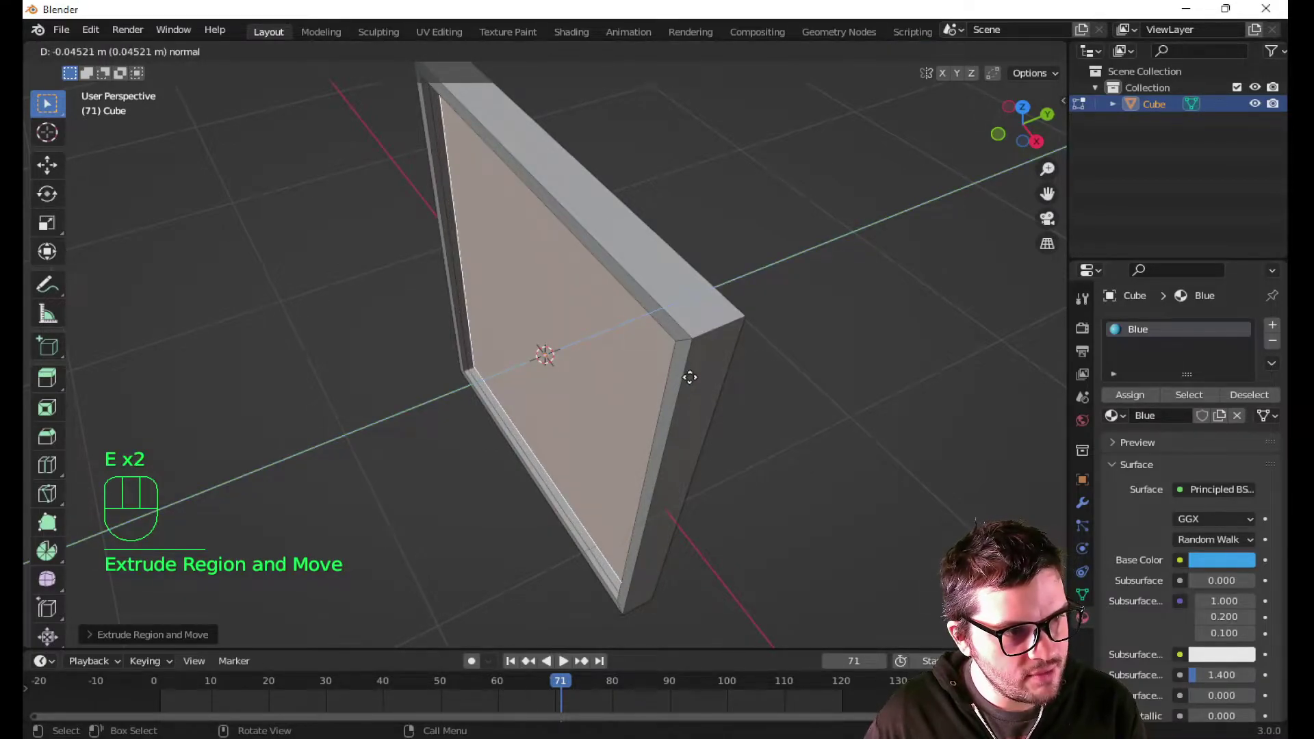
{"action": "left_click", "coordinate": [690, 377]}
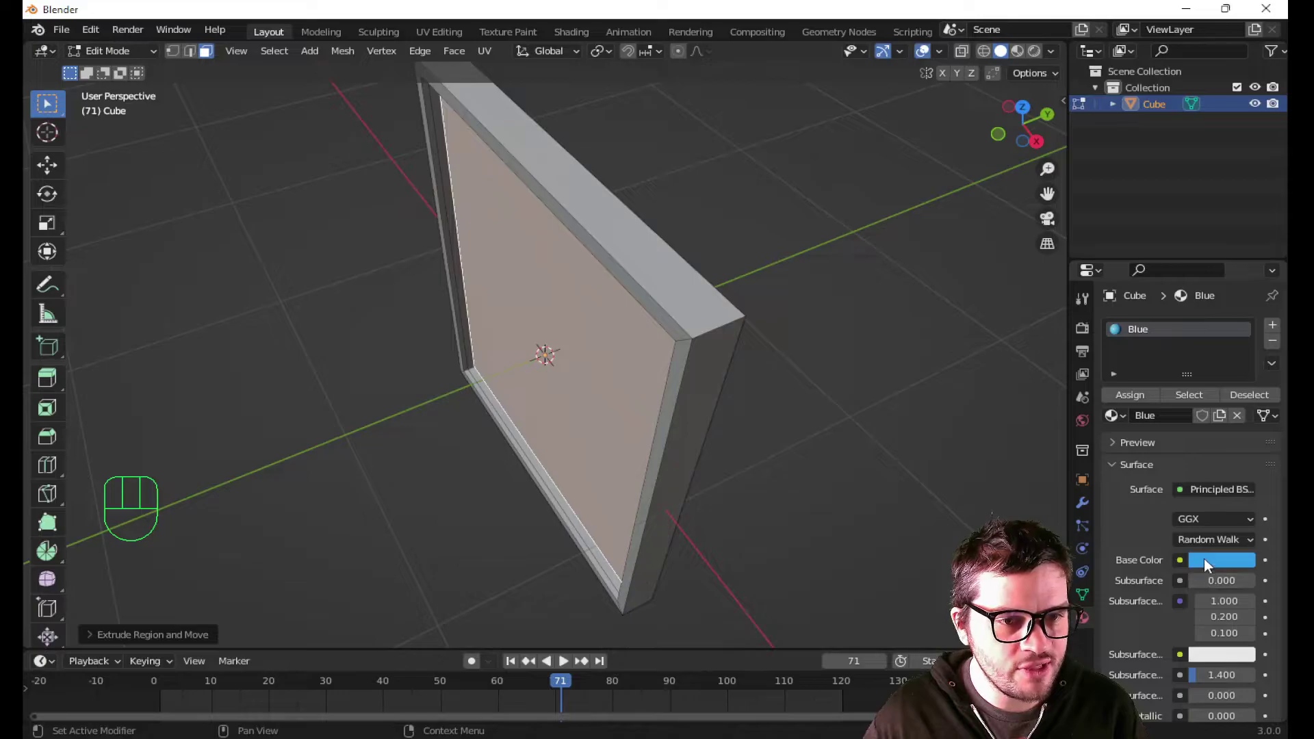
- Add a second material slot with a new material named 'picture frame photo'
{"action": "left_click", "coordinate": [1272, 321]}
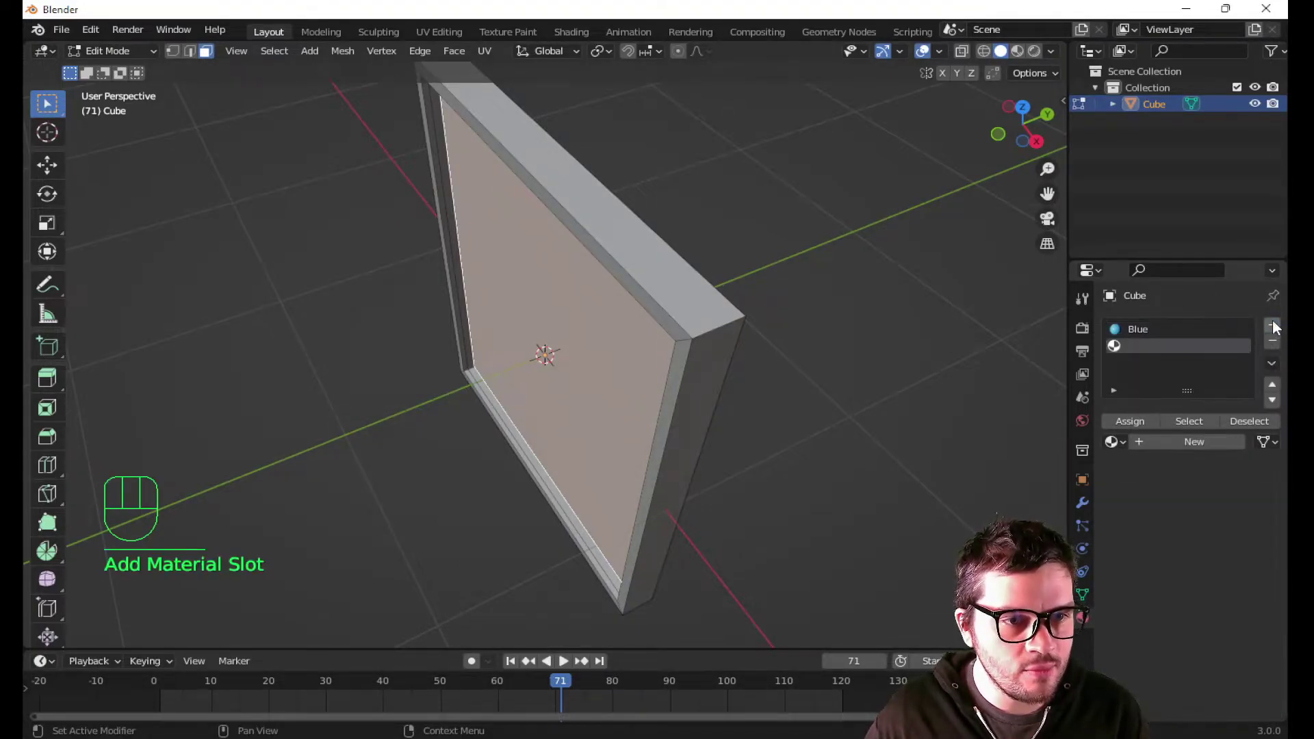
{"action": "left_click", "coordinate": [1155, 442]}
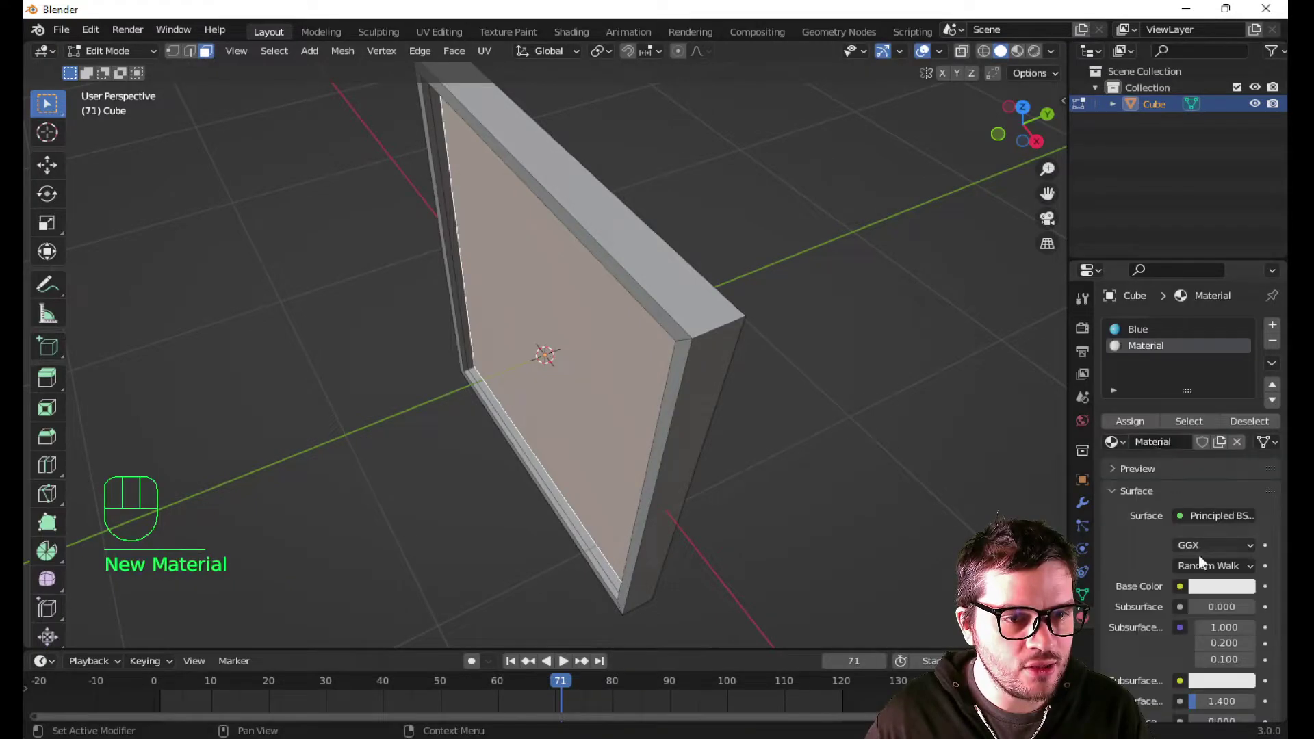
{"action": "left_click", "coordinate": [1170, 350]}
{"action": "type", "text": "picture frame"}
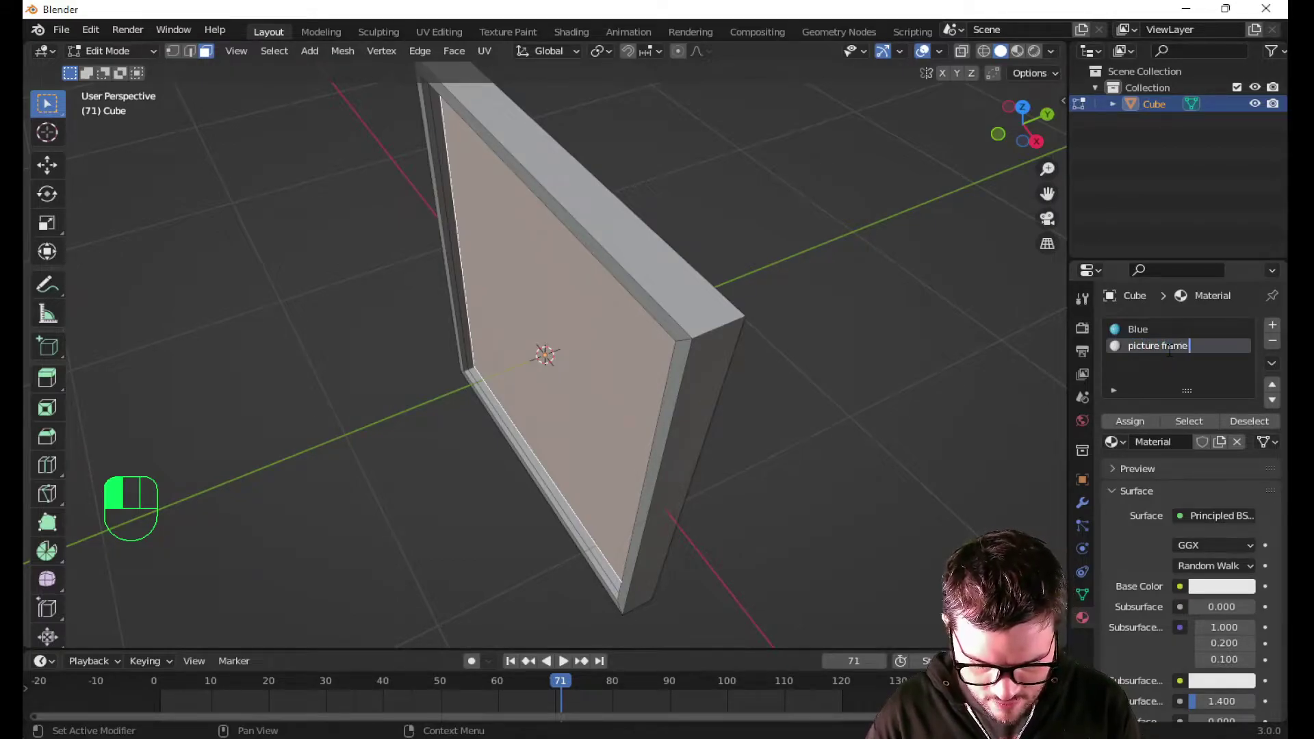
{"action": "type", "text": " photo"}
{"action": "key", "text": "Return"}
- Rename the Blue material to 'picture frame' and inspect the frame from several angles
{"action": "left_click", "coordinate": [1143, 329]}
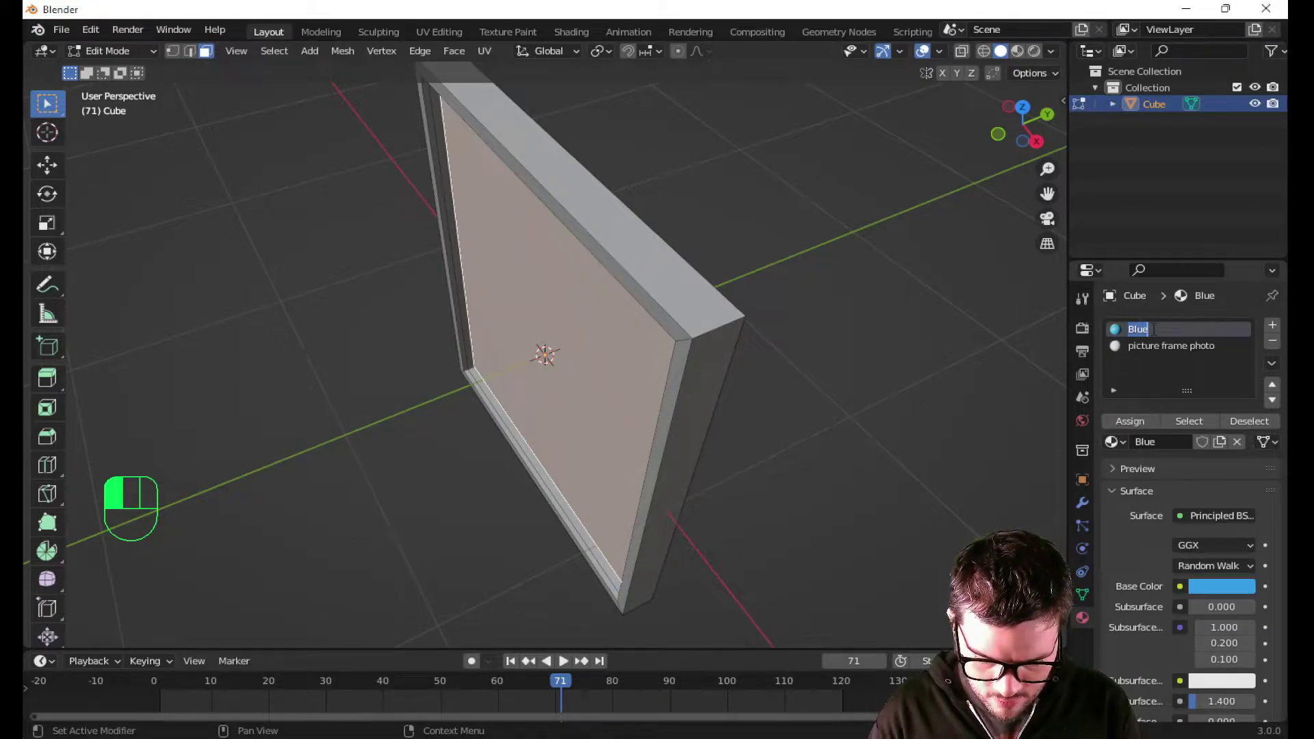
{"action": "type", "text": "picture frame"}
{"action": "key", "text": "Return"}
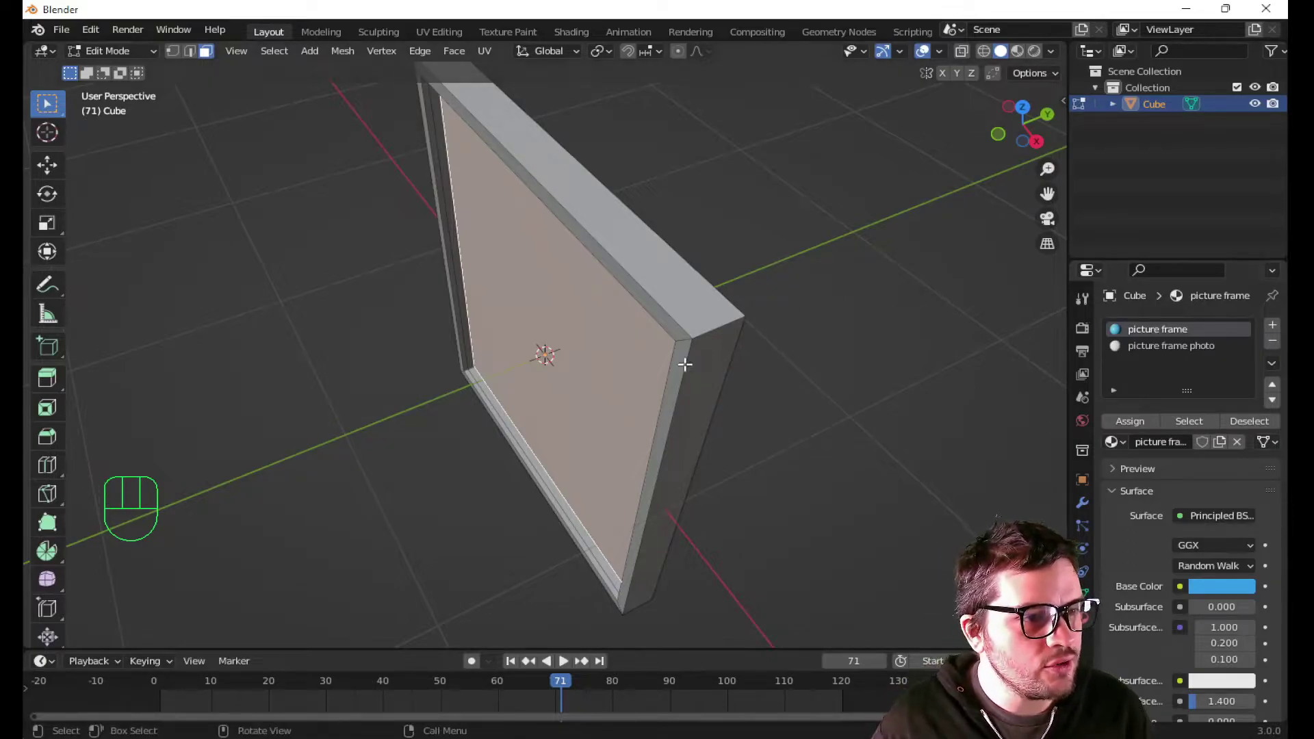
{"action": "middle_click_drag", "start_coordinate": [684, 364], "coordinate": [783, 297]}
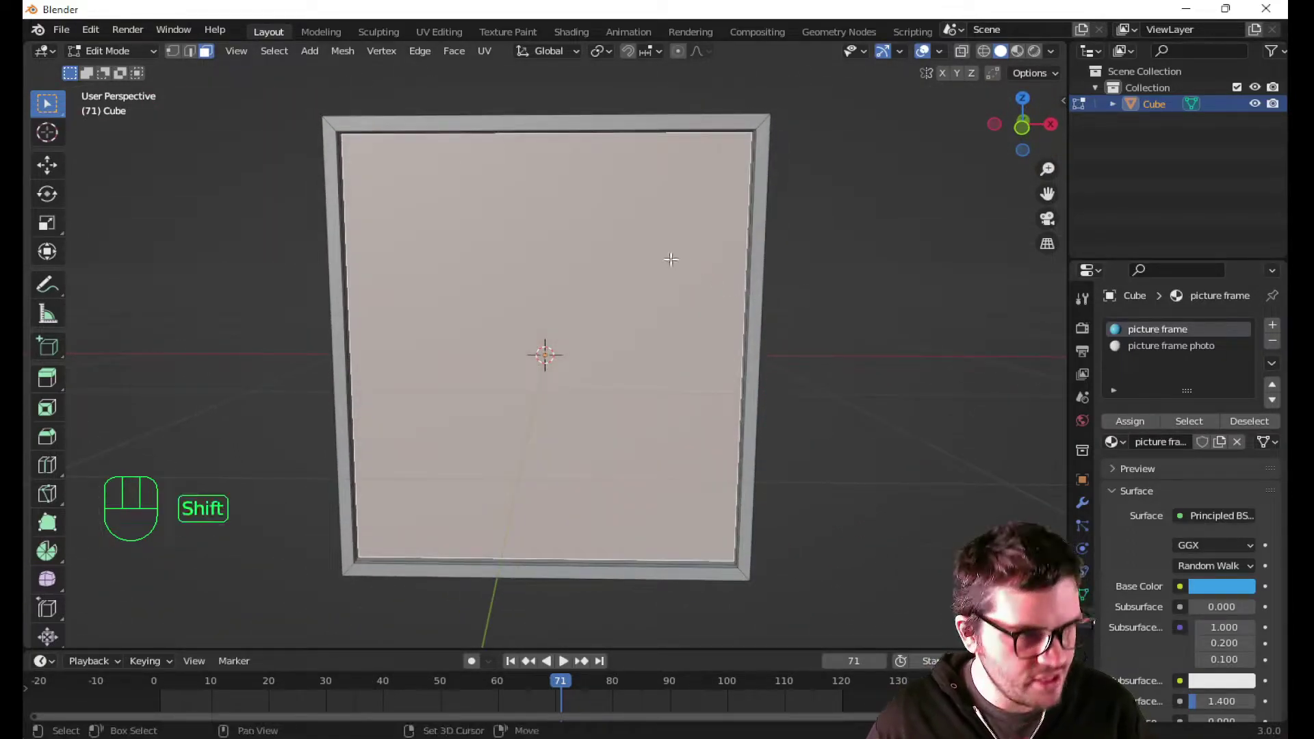
{"action": "middle_click_drag", "start_coordinate": [639, 259], "coordinate": [592, 447], "text": "shift"}
{"action": "scroll", "coordinate": [713, 425], "scroll_direction": "up", "scroll_amount": 2}
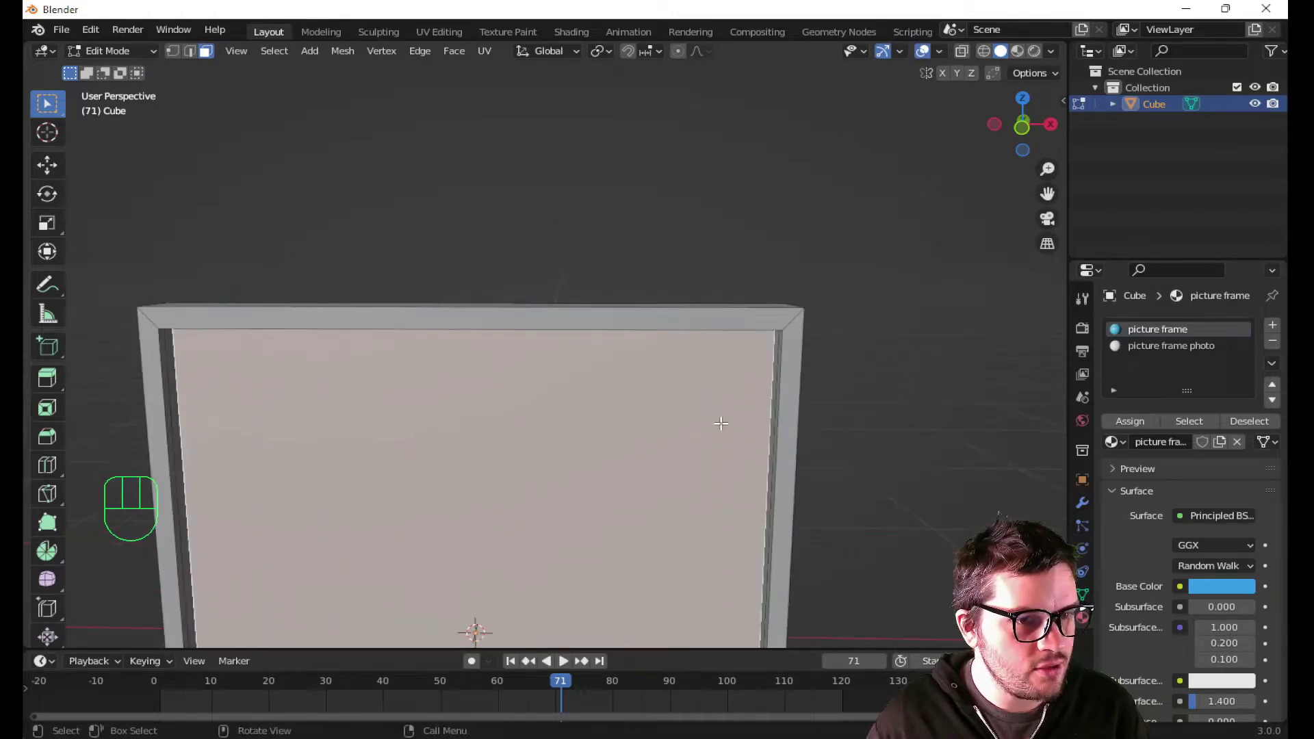
{"action": "scroll", "coordinate": [718, 424], "scroll_direction": "down", "scroll_amount": 3}
{"action": "middle_click_drag", "start_coordinate": [766, 384], "coordinate": [724, 402]}
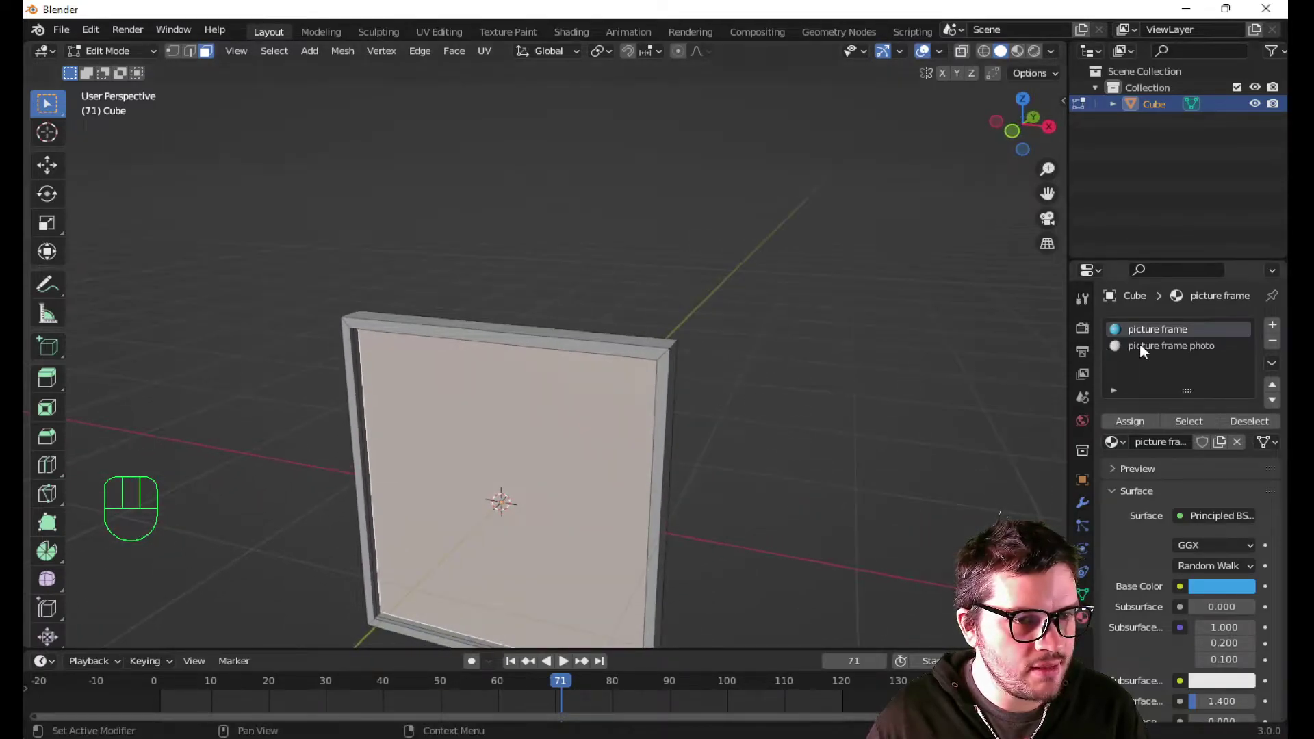
- In Shading, add an Image Texture node to picture frame photo, linking Color to Base Color
{"action": "left_click", "coordinate": [1164, 346]}
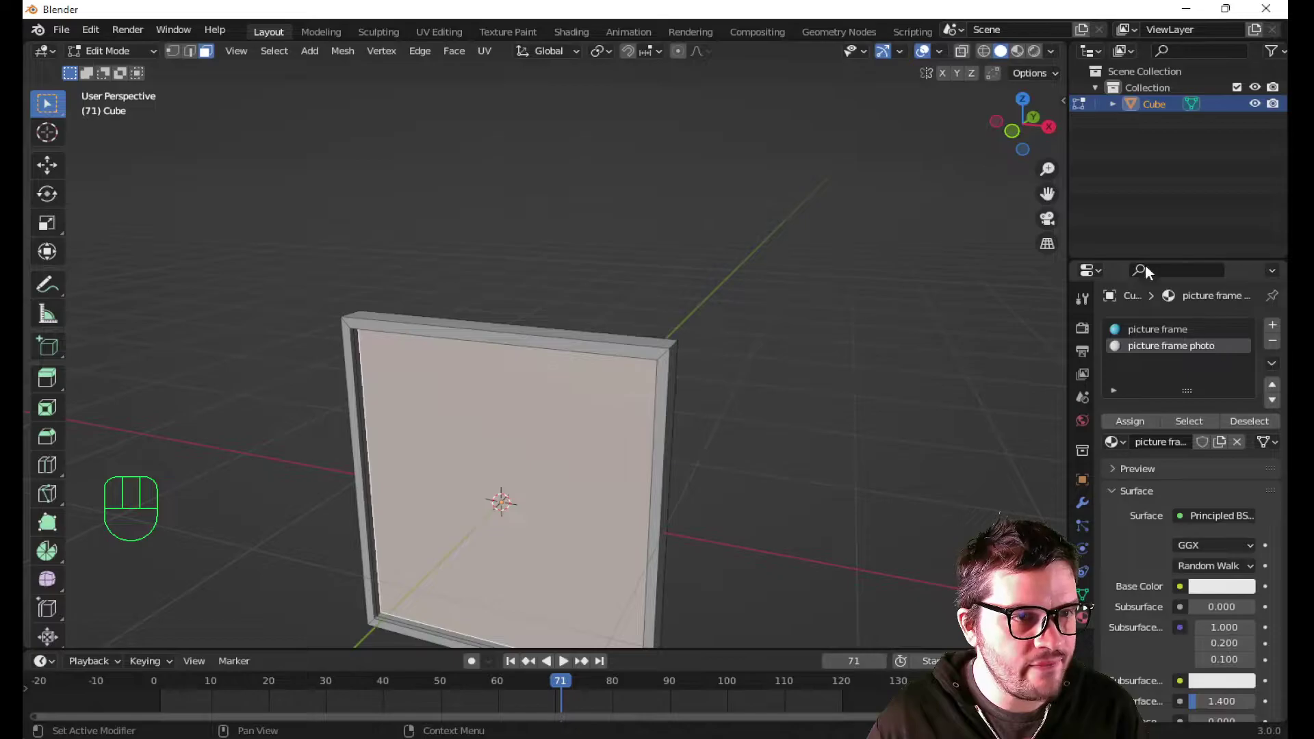
{"action": "left_click", "coordinate": [572, 31]}
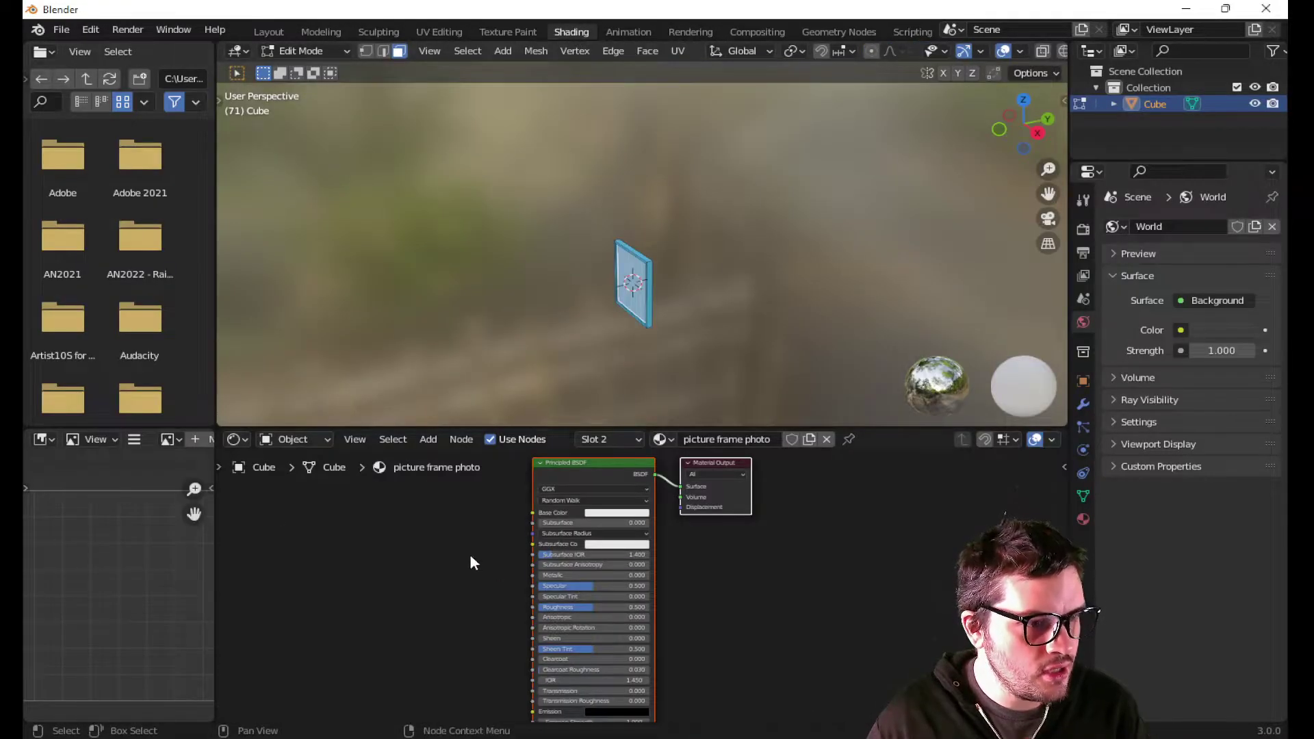
{"action": "middle_click_drag", "start_coordinate": [470, 557], "coordinate": [670, 536]}
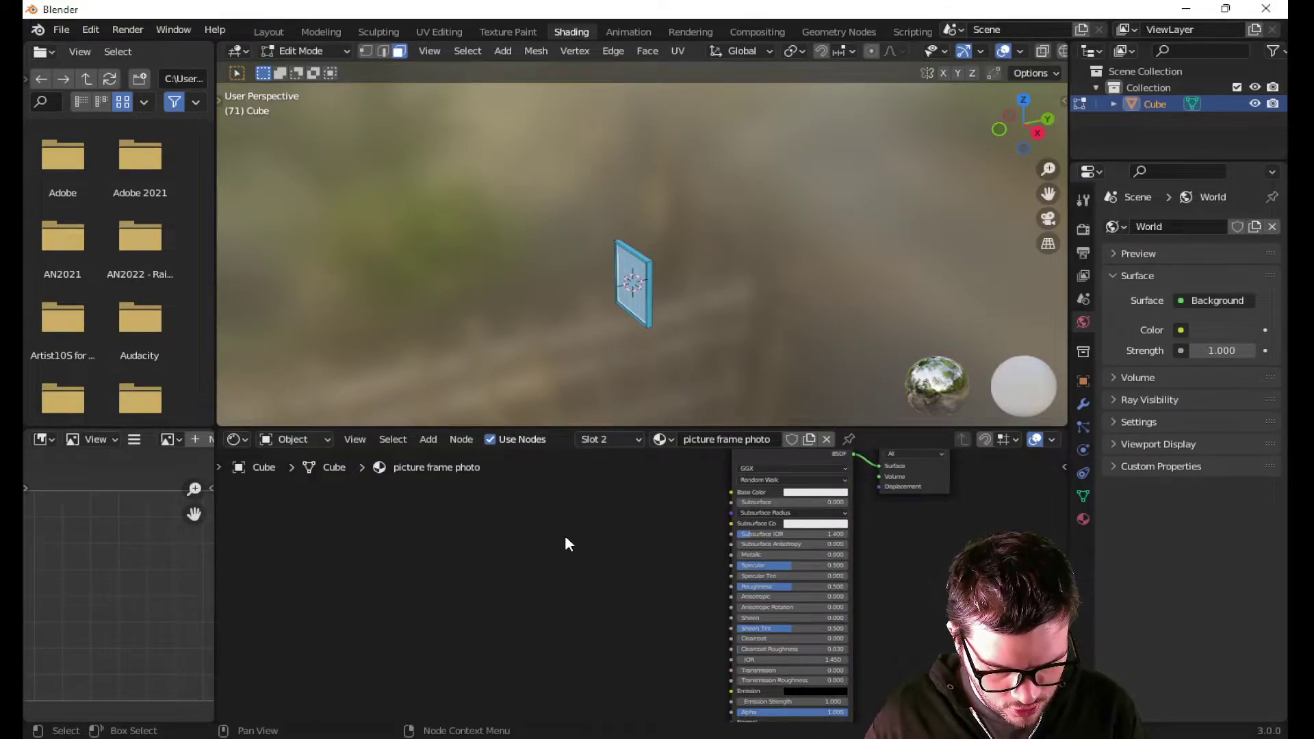
{"action": "key", "text": "shift+a"}
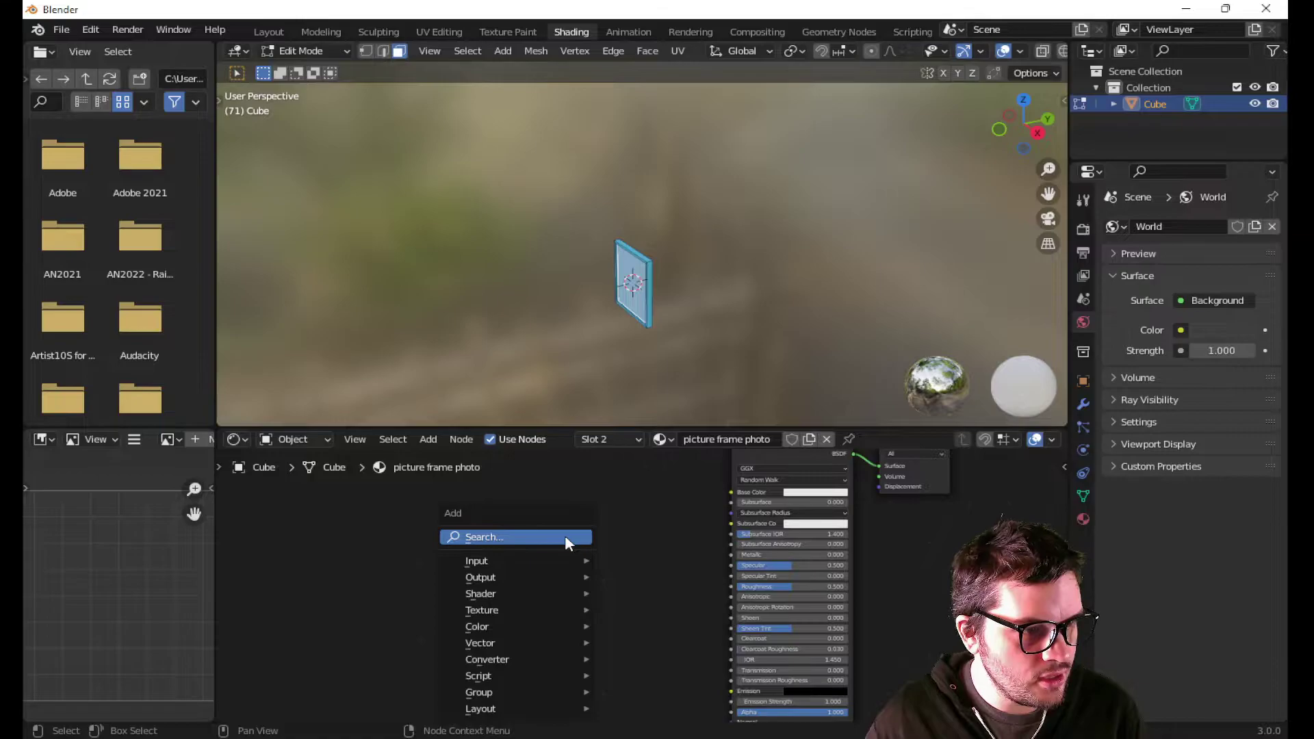
{"action": "left_click", "coordinate": [565, 535]}
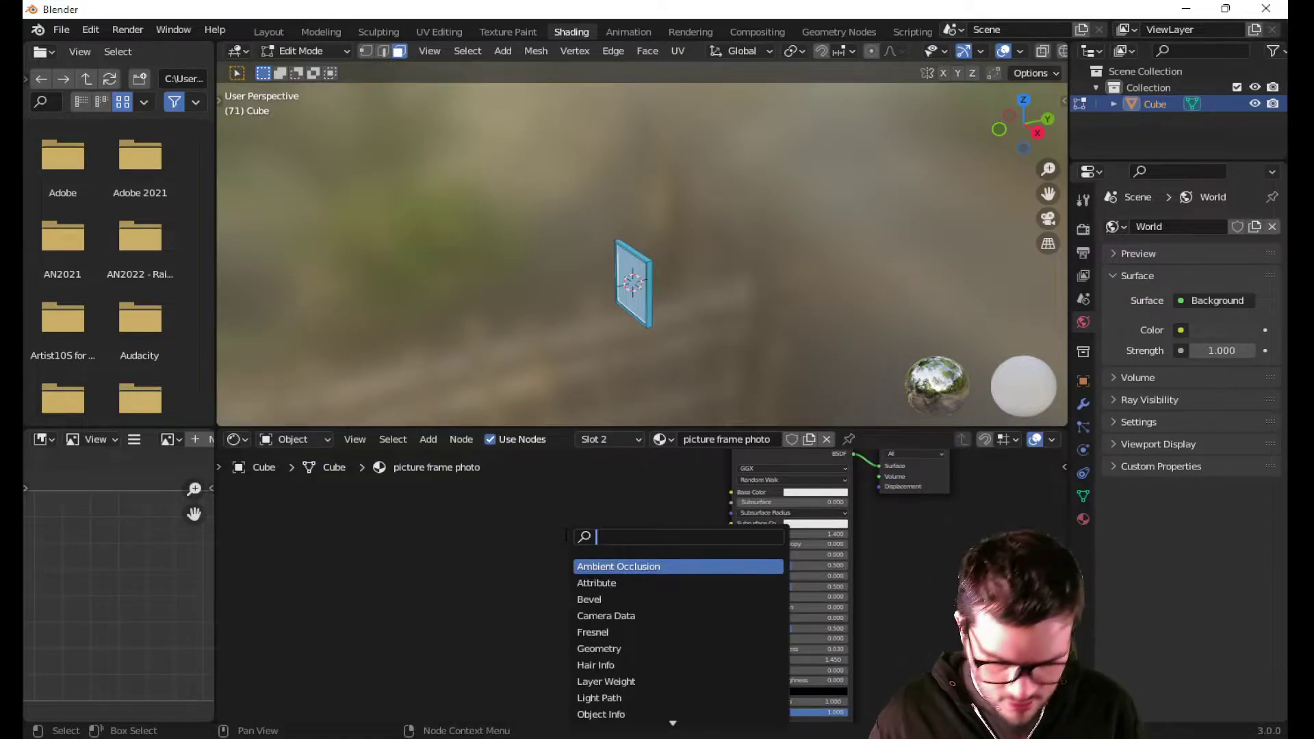
{"action": "type", "text": "image"}
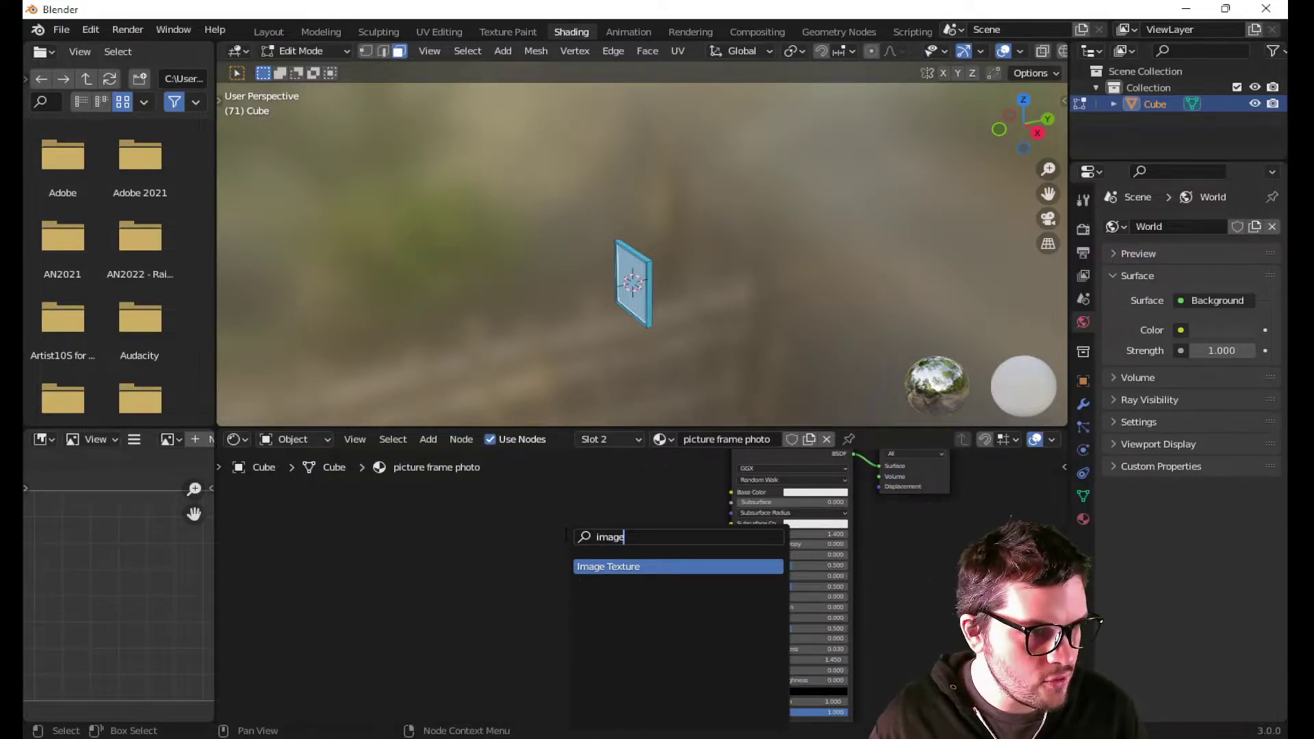
{"action": "key", "text": "Return"}
{"action": "left_click", "coordinate": [536, 510]}
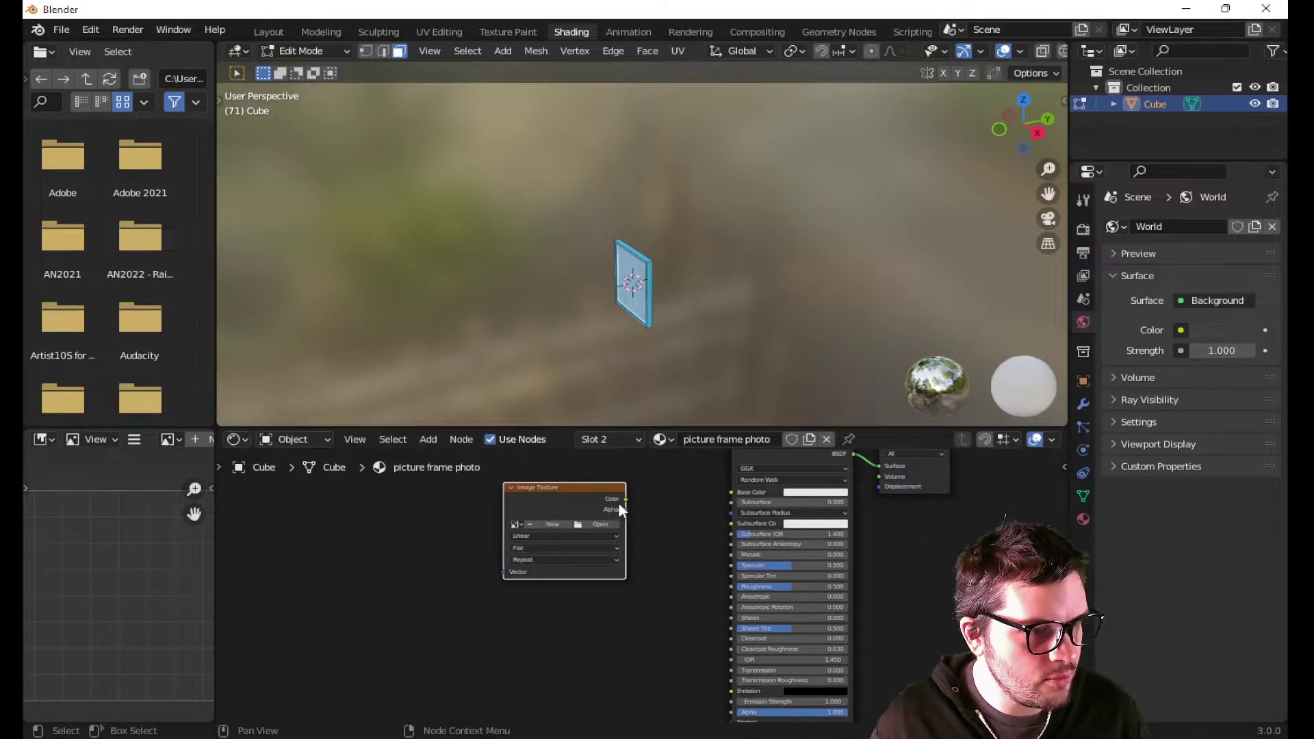
{"action": "left_click_drag", "start_coordinate": [625, 499], "coordinate": [731, 492]}
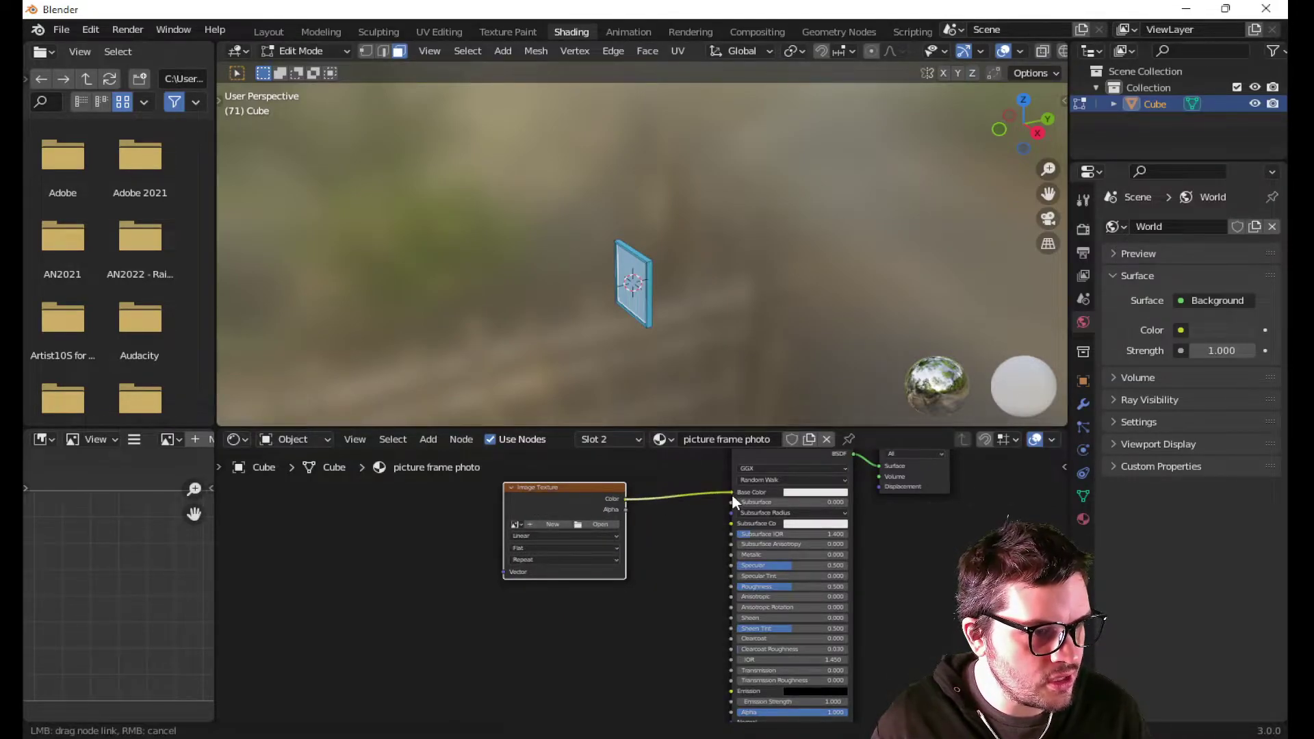
- Load flyers 0006.jpg from the TEXTURES folder into the Image Texture node
{"action": "left_click", "coordinate": [600, 524]}
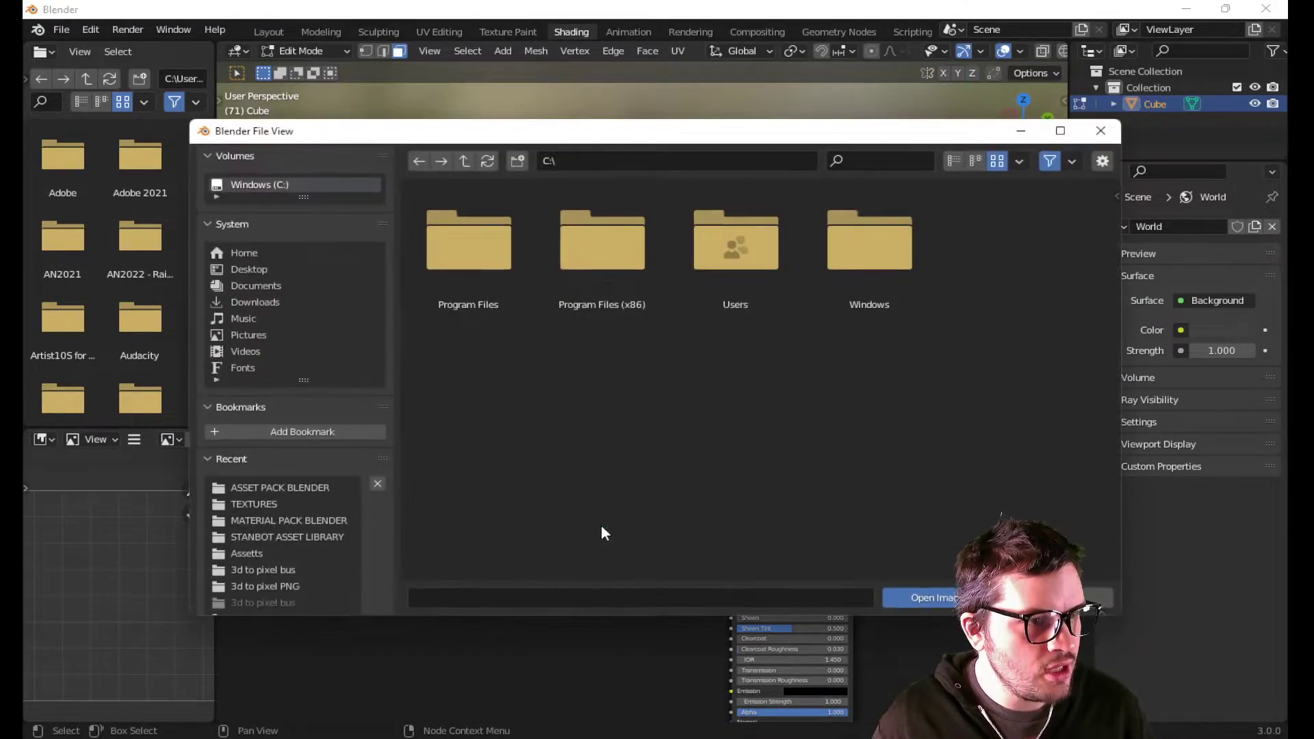
{"action": "left_click", "coordinate": [248, 503]}
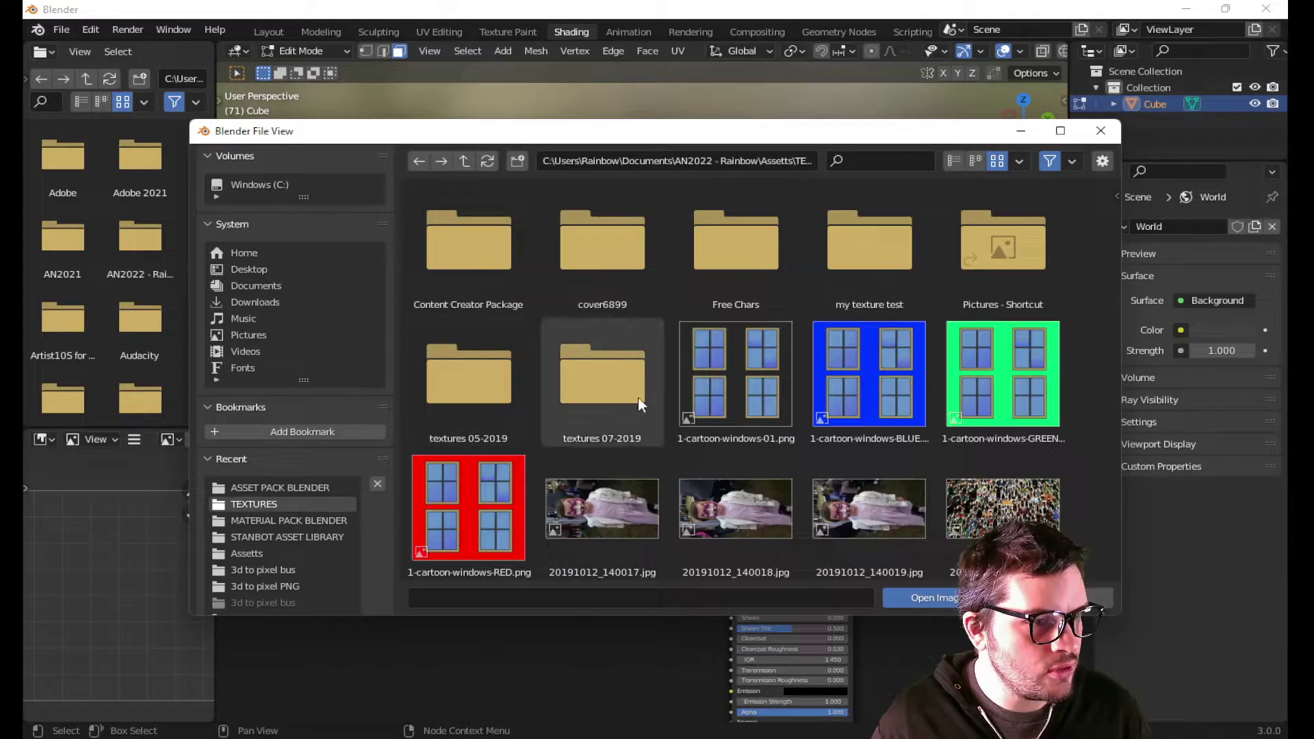
{"action": "left_click_drag", "start_coordinate": [1117, 202], "coordinate": [1171, 398]}
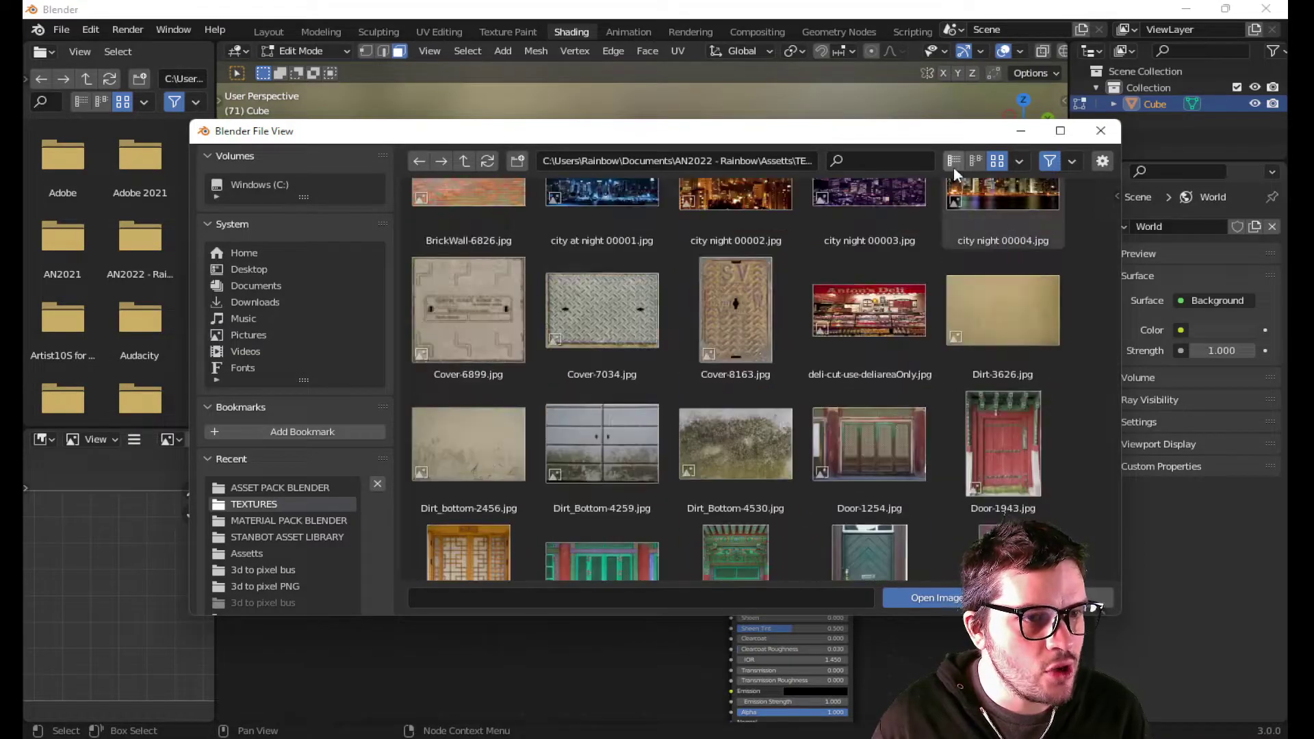
{"action": "left_click", "coordinate": [890, 161]}
{"action": "type", "text": "flyer"}
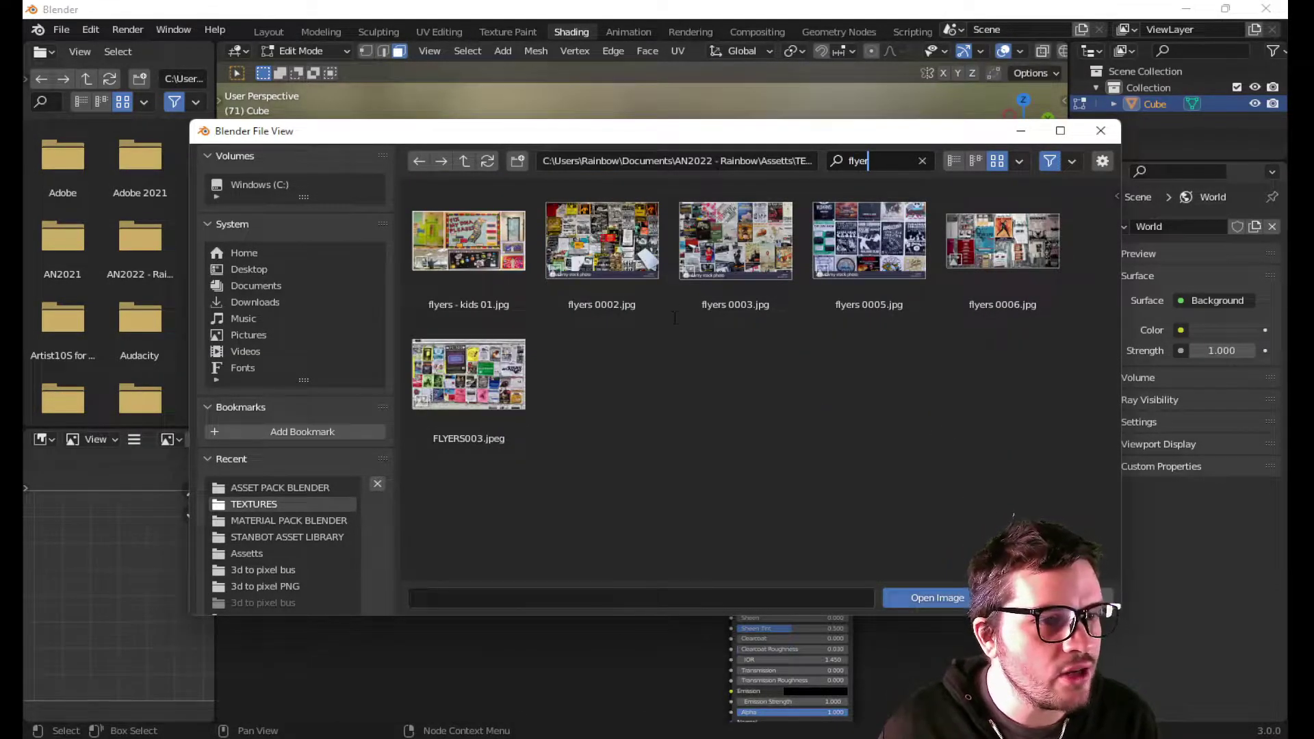
{"action": "key", "text": "Return"}
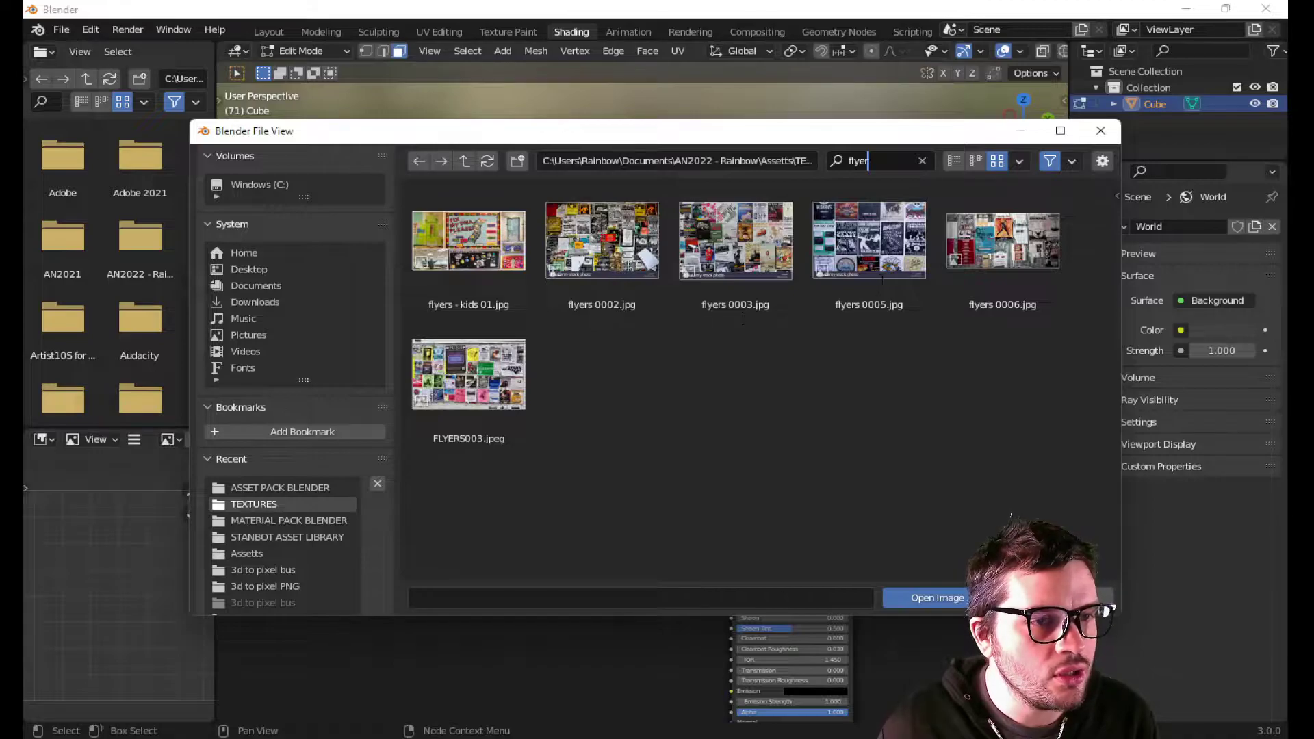
{"action": "double_click", "coordinate": [1000, 249]}
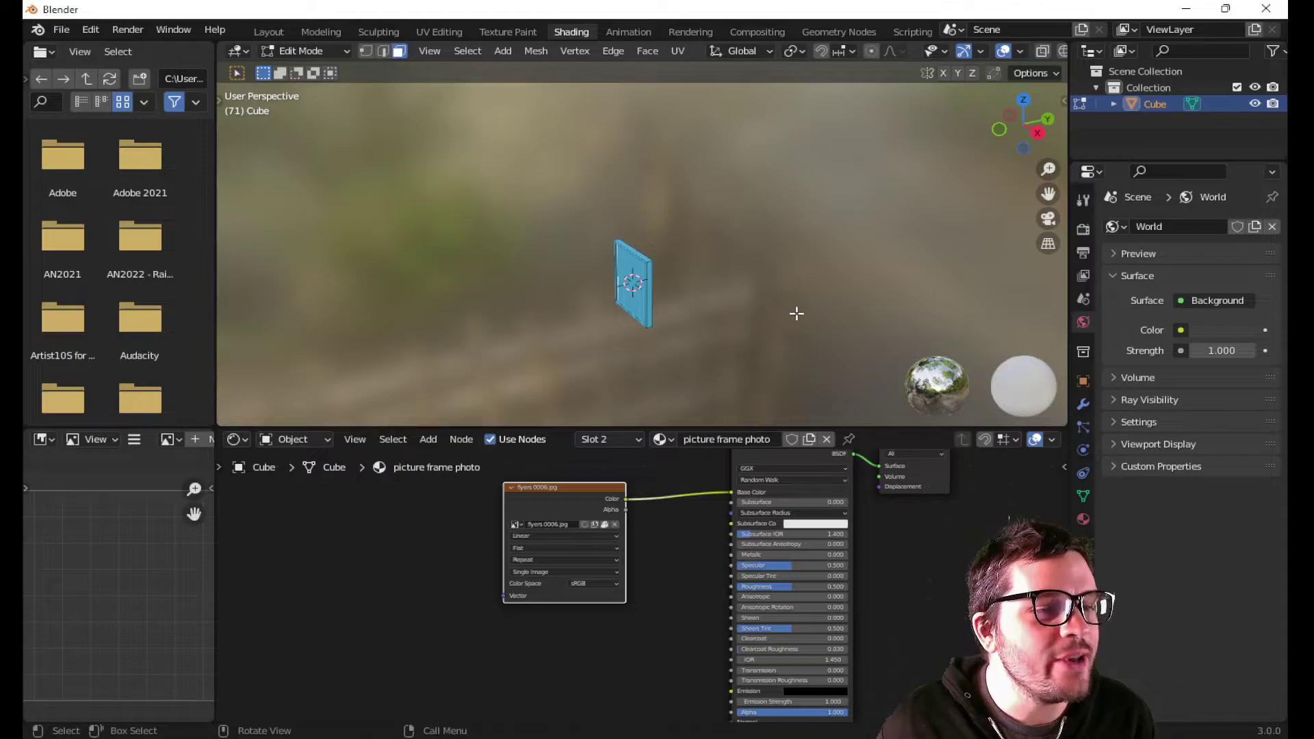
- Assign the picture frame photo material slot to the selected inner face
{"action": "middle_click_drag", "start_coordinate": [708, 296], "coordinate": [763, 304]}
{"action": "scroll", "coordinate": [763, 304], "scroll_direction": "up", "scroll_amount": 1}
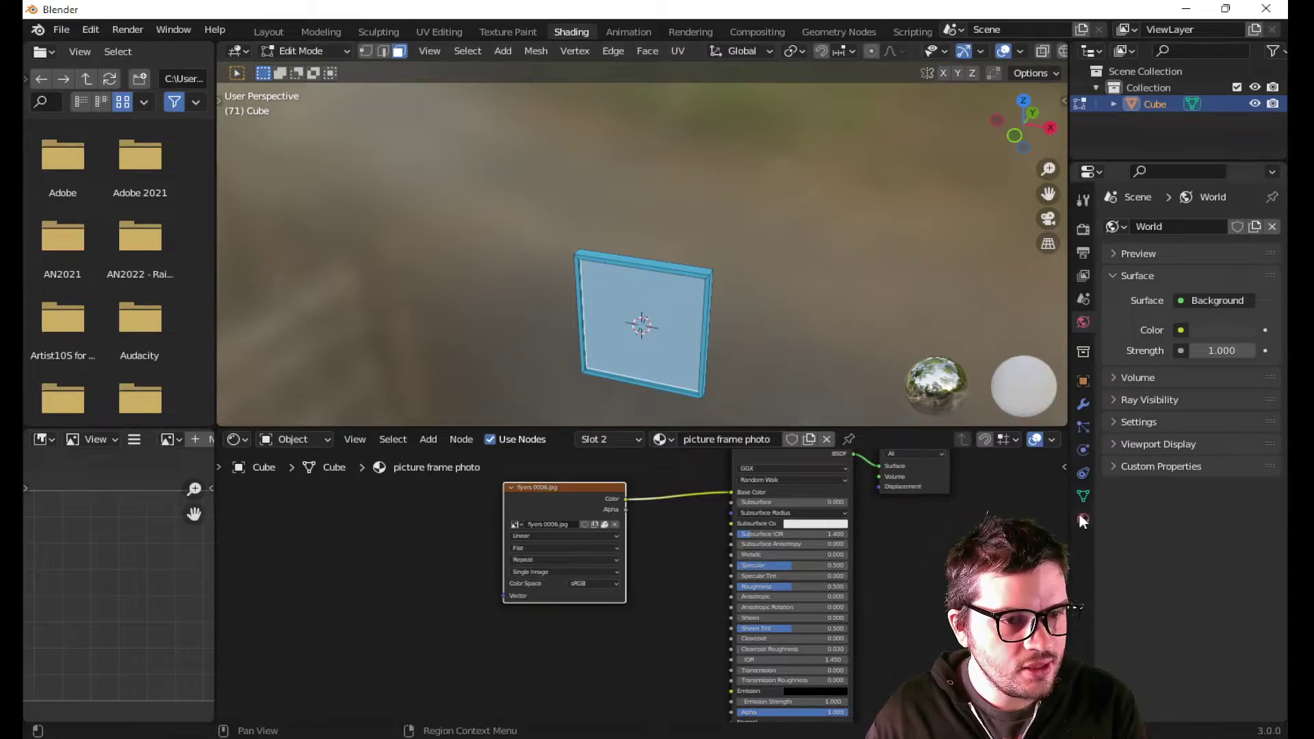
{"action": "left_click", "coordinate": [1080, 518]}
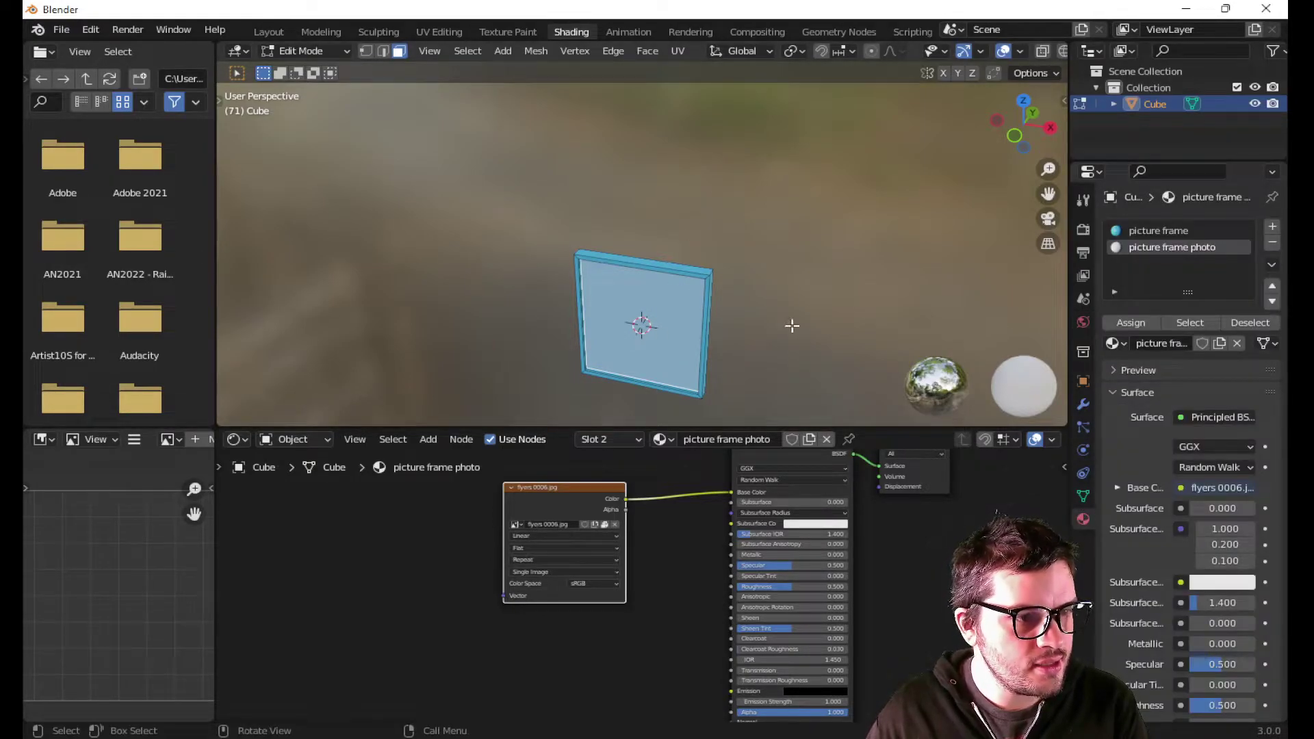
{"action": "left_click", "coordinate": [645, 317]}
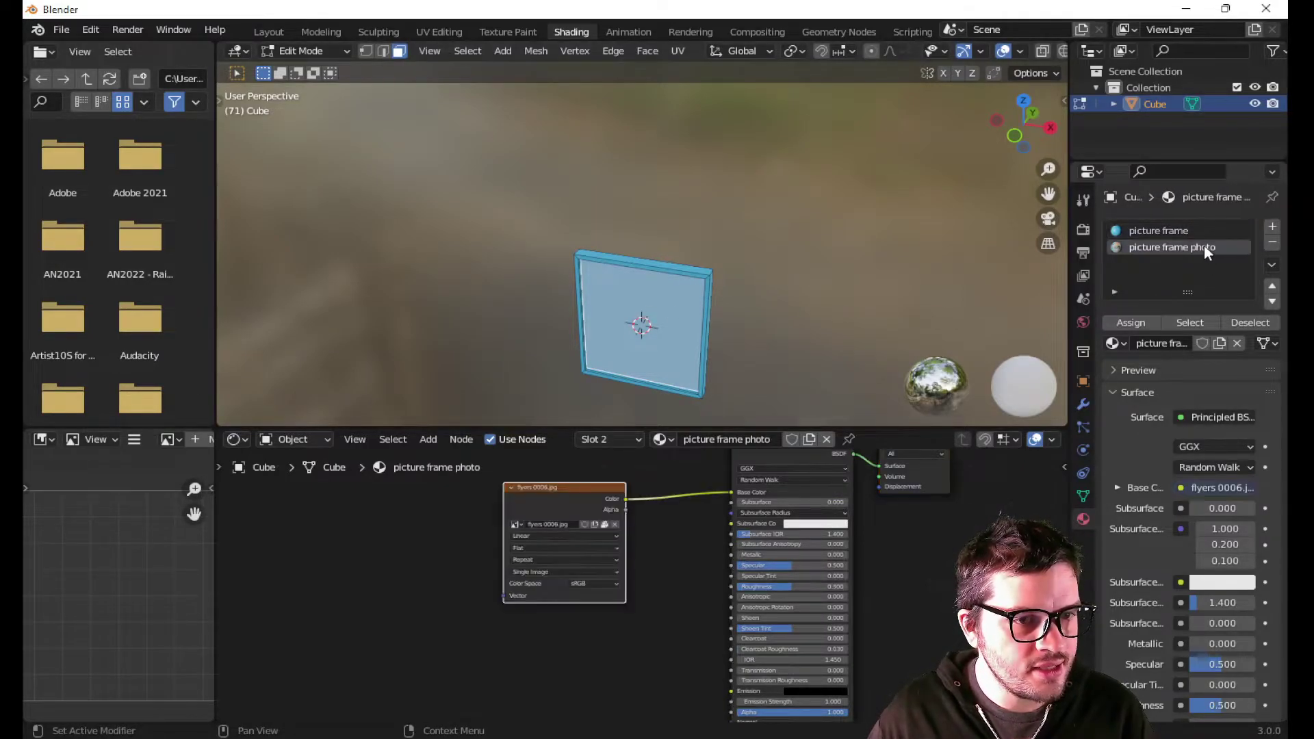
{"action": "left_click", "coordinate": [1131, 322]}
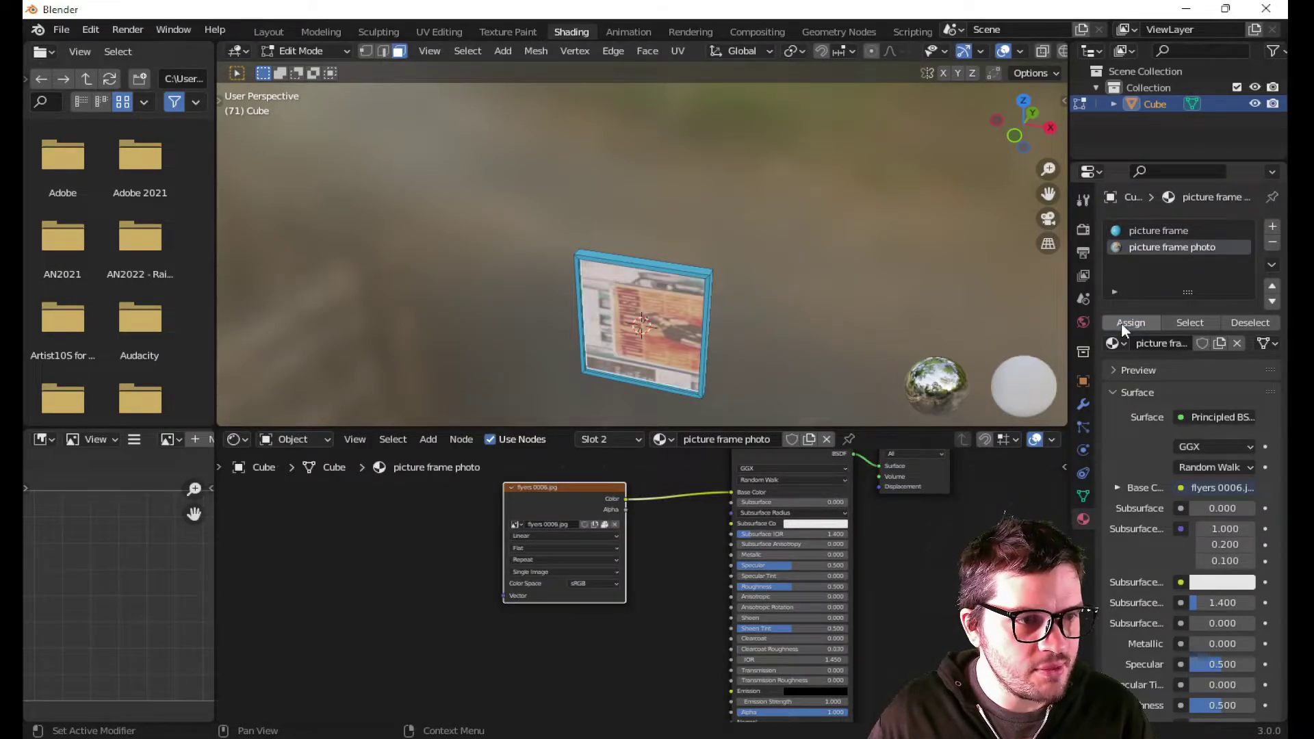
- In UV Editing, select all UVs and move the rectangle over the Tommy Stinson poster
{"action": "left_click", "coordinate": [441, 32]}
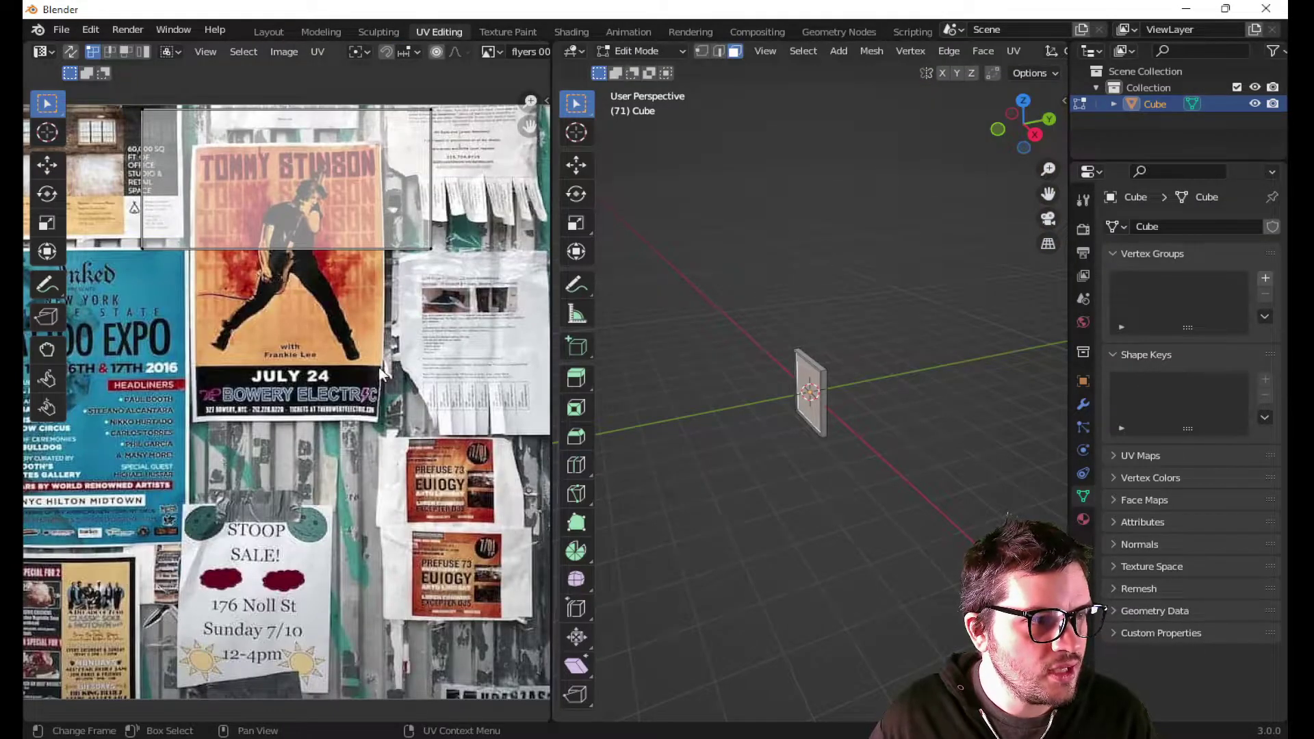
{"action": "scroll", "coordinate": [373, 347], "scroll_direction": "down", "scroll_amount": 2}
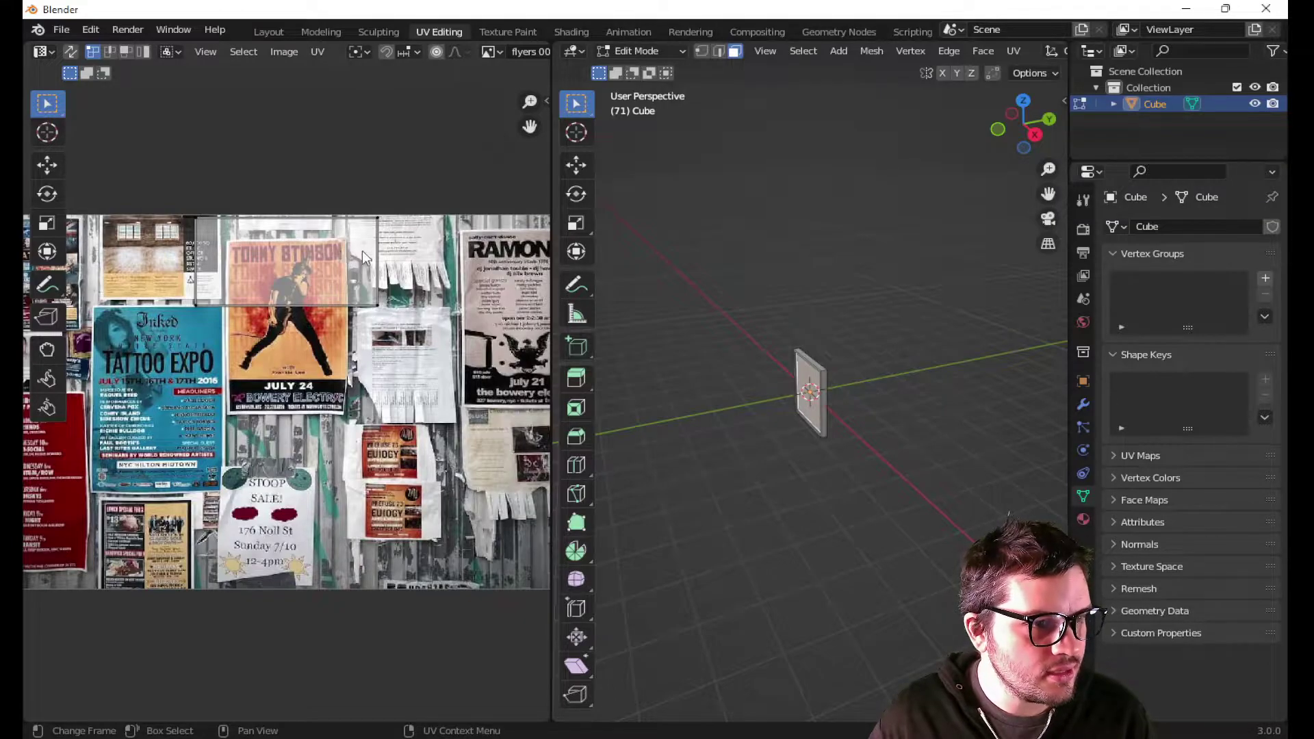
{"action": "mouse_move", "coordinate": [869, 381]}
{"action": "middle_mouse_down"}
{"action": "mouse_move", "coordinate": [842, 397]}
{"action": "mouse_move", "coordinate": [857, 402]}
{"action": "middle_mouse_up"}
{"action": "scroll", "coordinate": [856, 402], "scroll_direction": "up", "scroll_amount": 2}
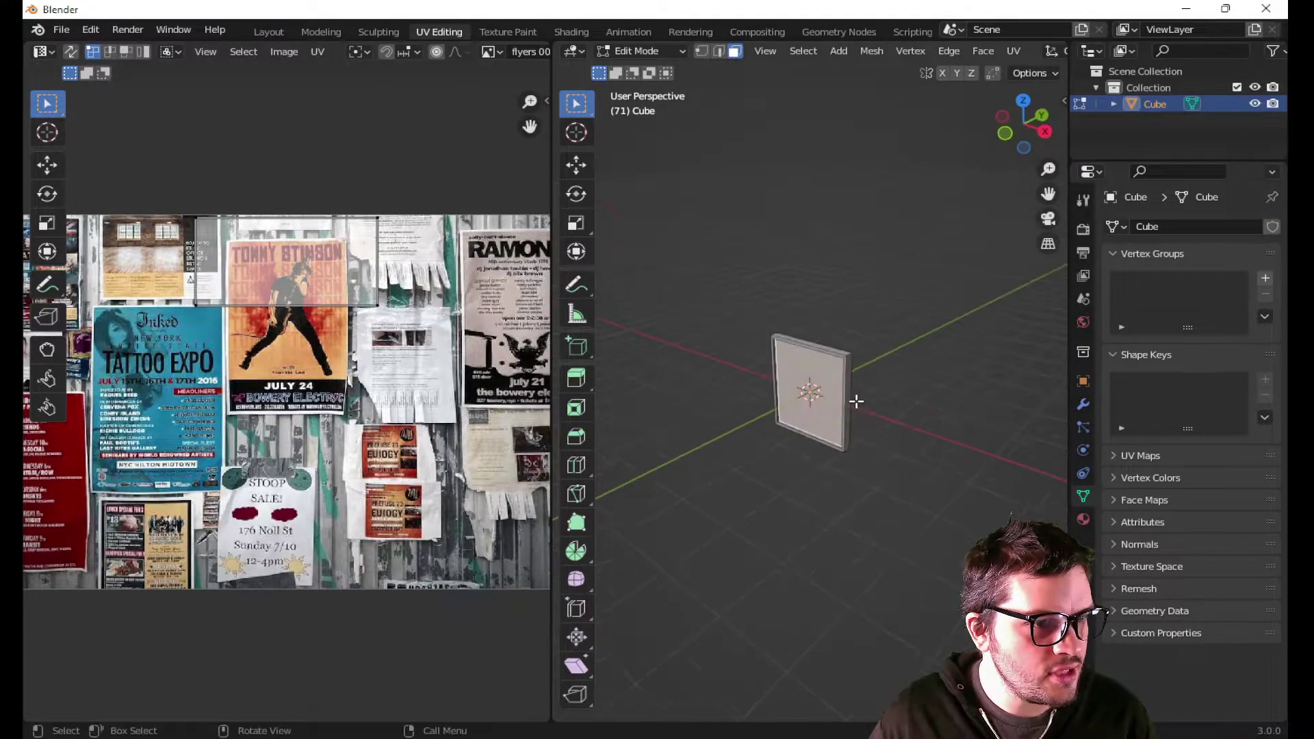
{"action": "scroll", "coordinate": [856, 401], "scroll_direction": "up", "scroll_amount": 2}
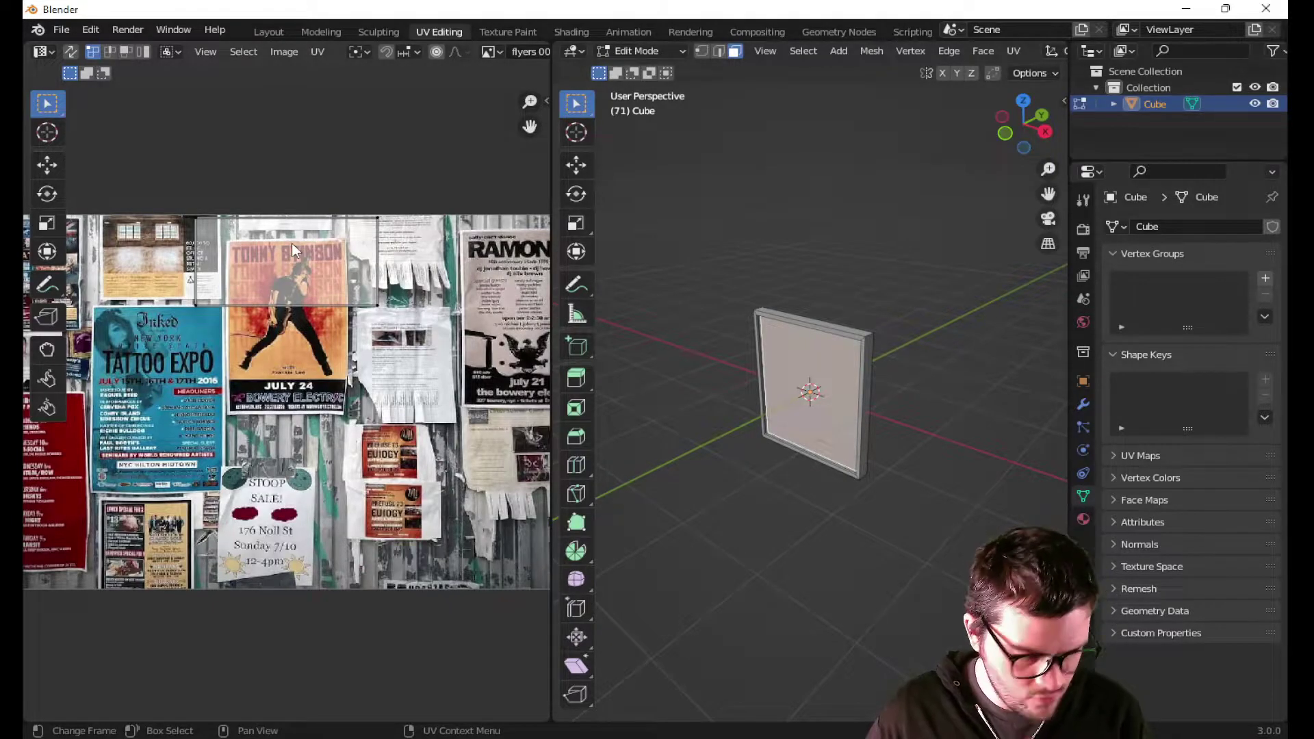
{"action": "key", "text": "a"}
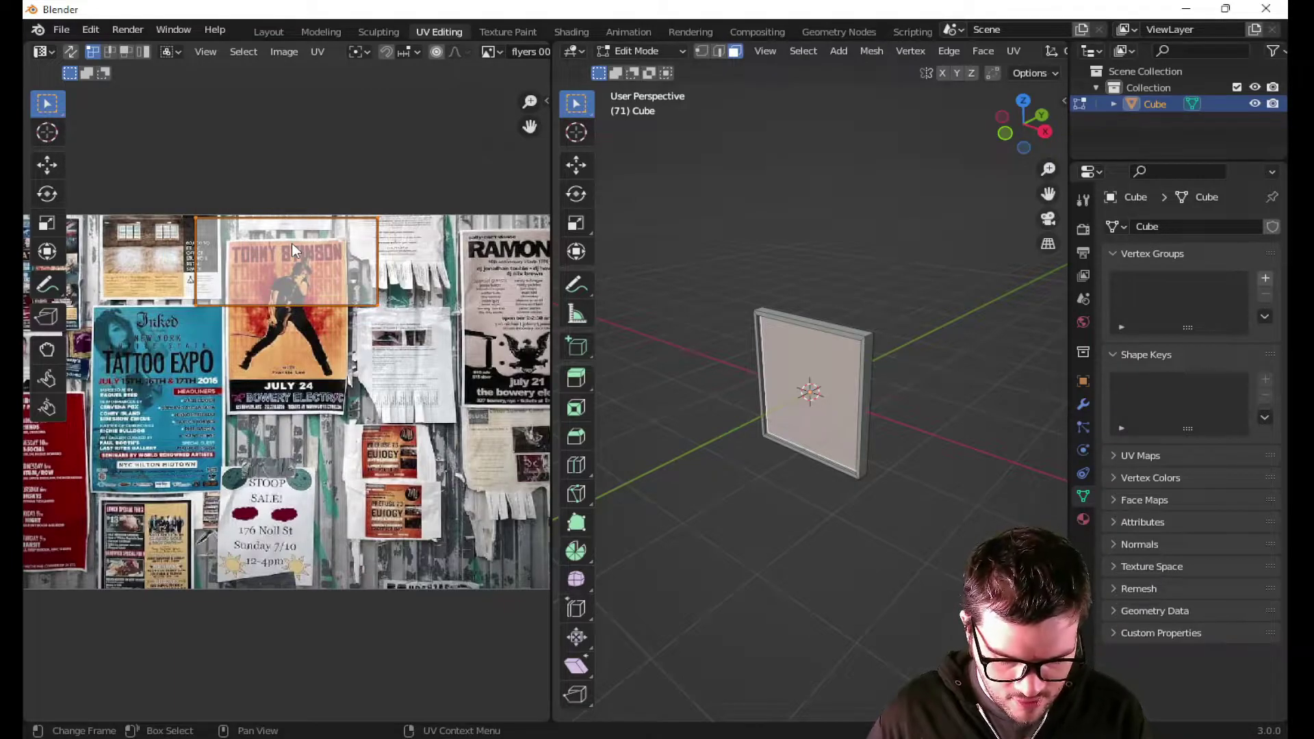
{"action": "key", "text": "g"}
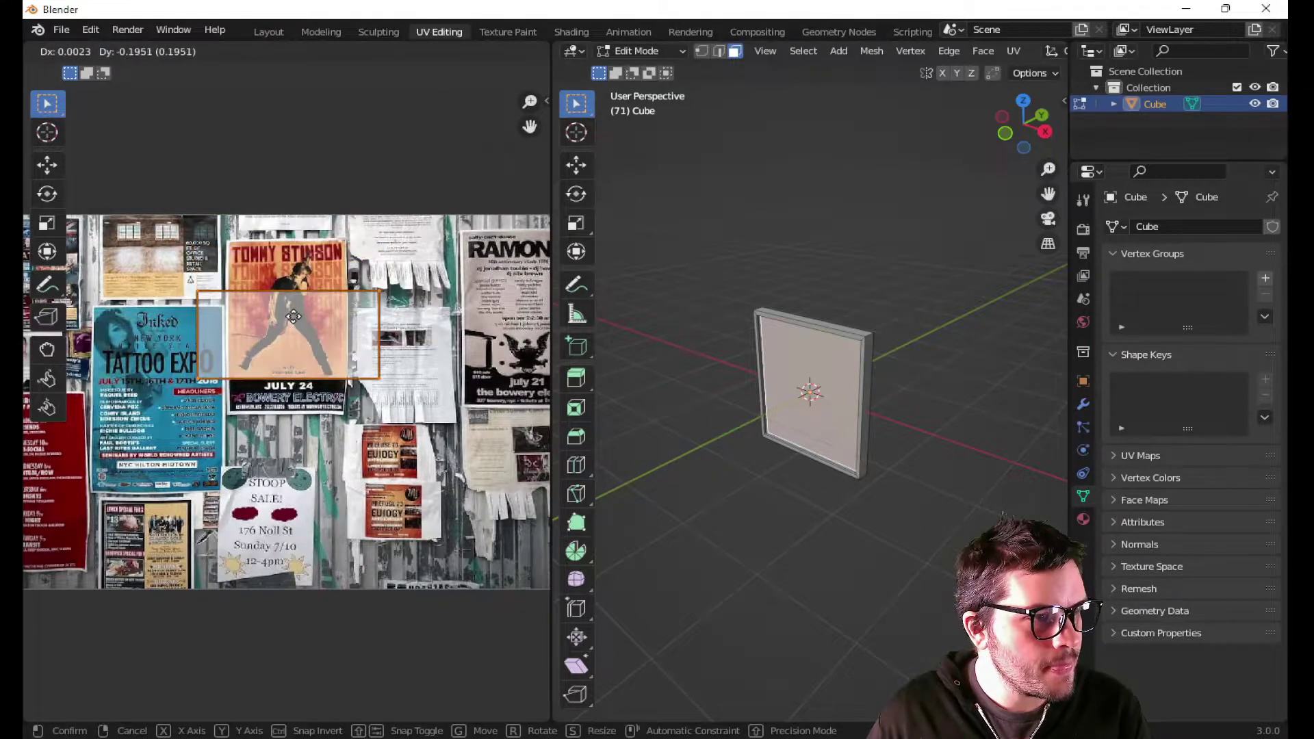
{"action": "left_click", "coordinate": [293, 309]}
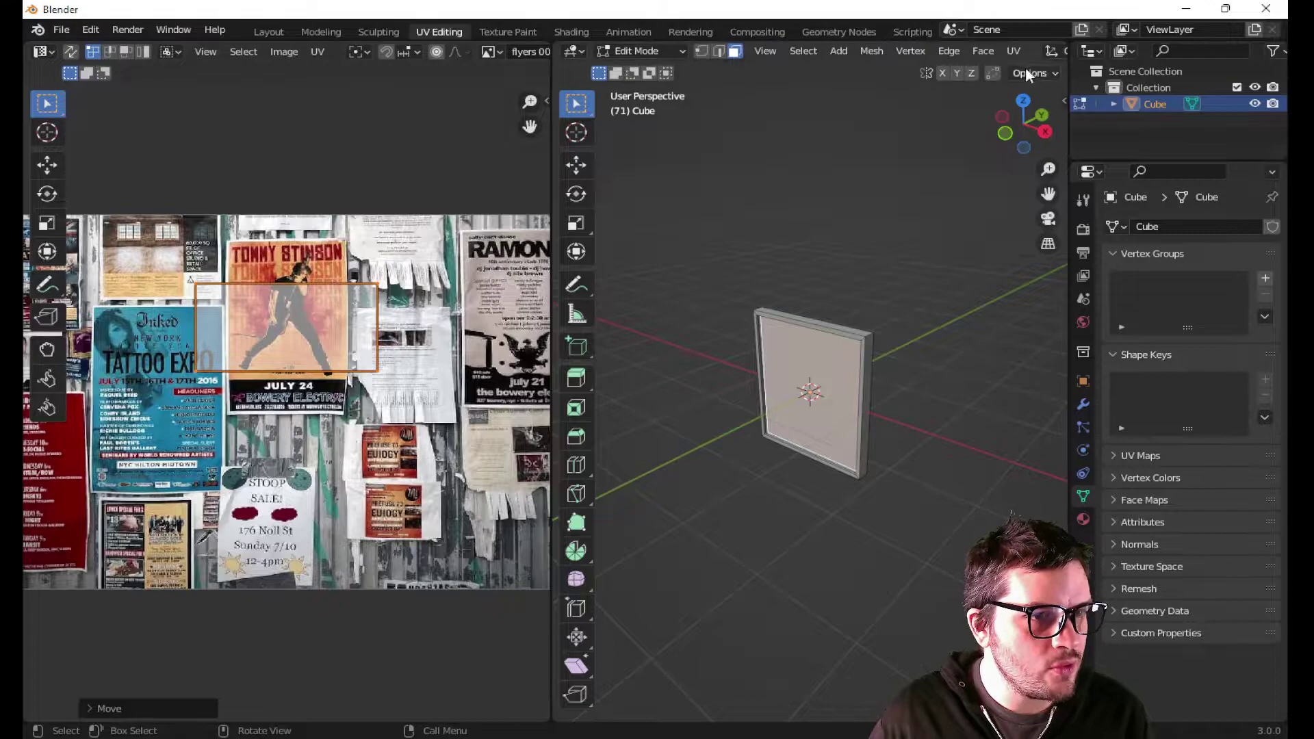
{"action": "scroll", "coordinate": [806, 54], "scroll_direction": "down", "scroll_amount": 10}
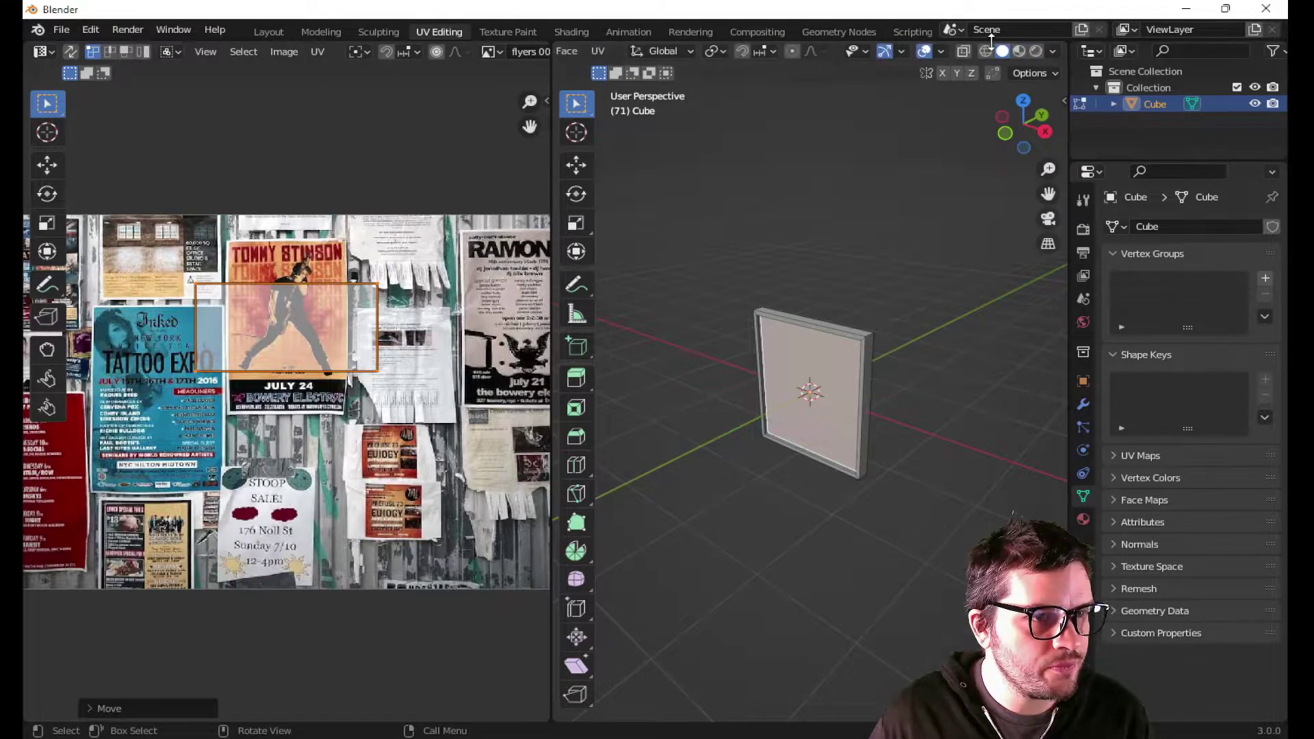
- Rotate the UV face to the tilted poster, scale it to 0.82, stretch horizontally and move it
{"action": "left_click", "coordinate": [1020, 51]}
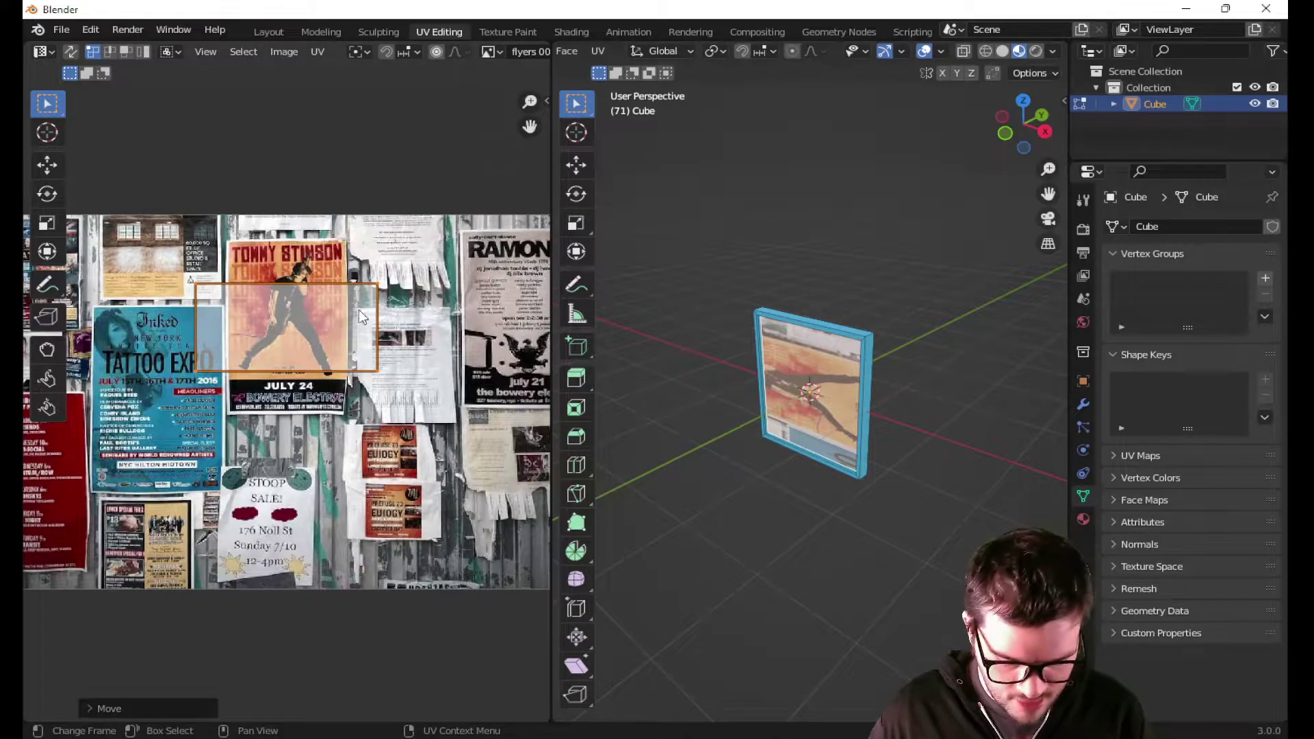
{"action": "key", "text": "r"}
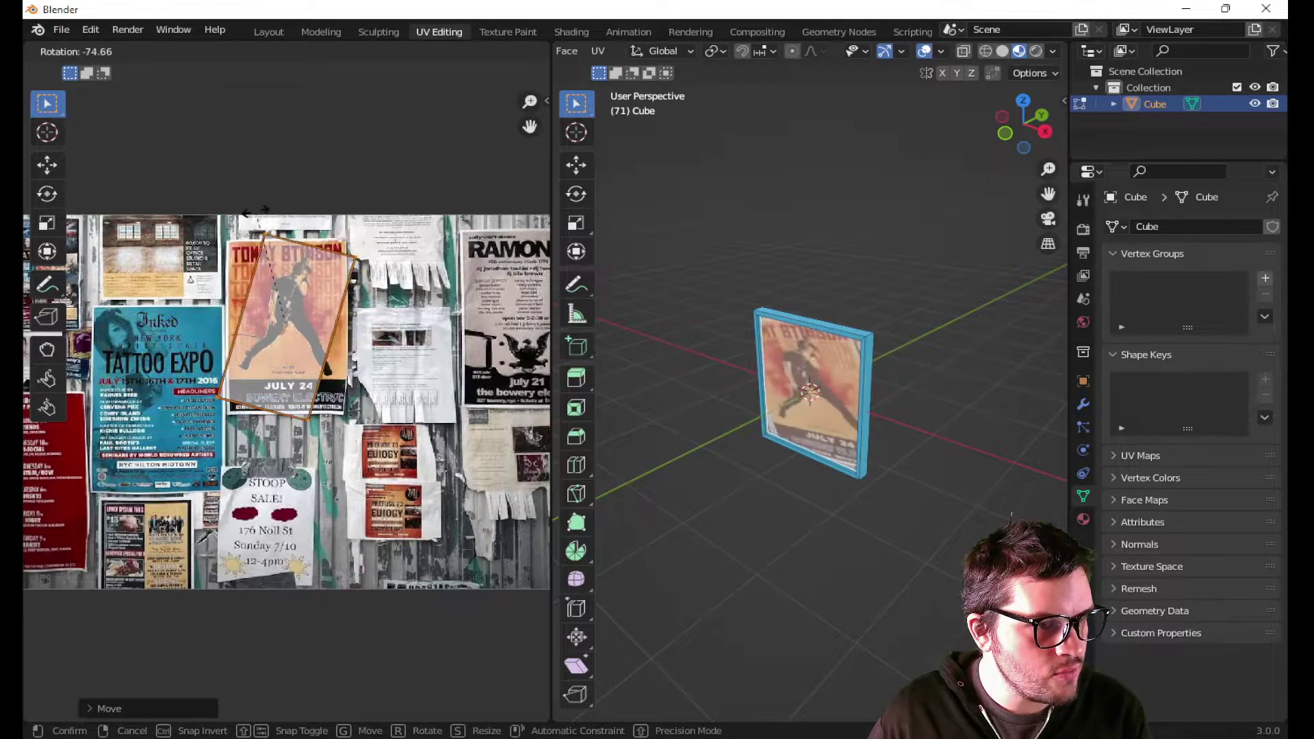
{"action": "left_click", "coordinate": [214, 215]}
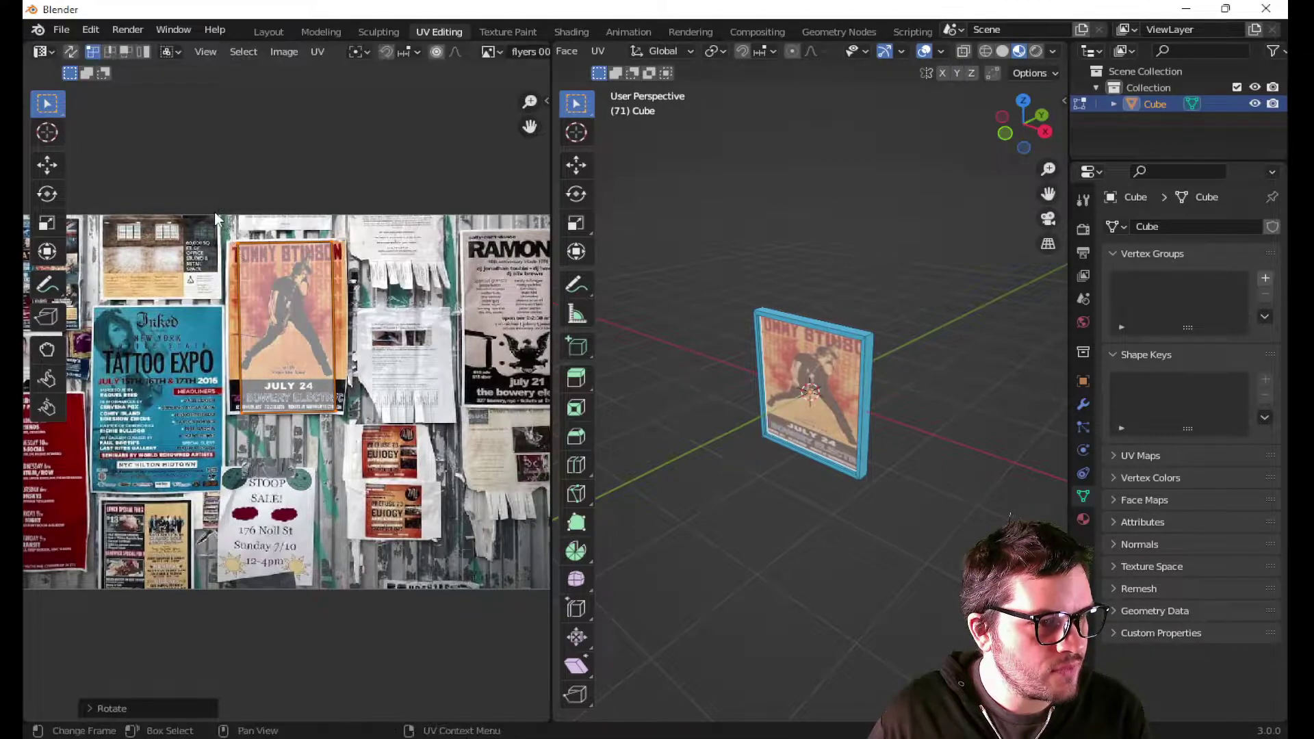
{"action": "key", "text": "s"}
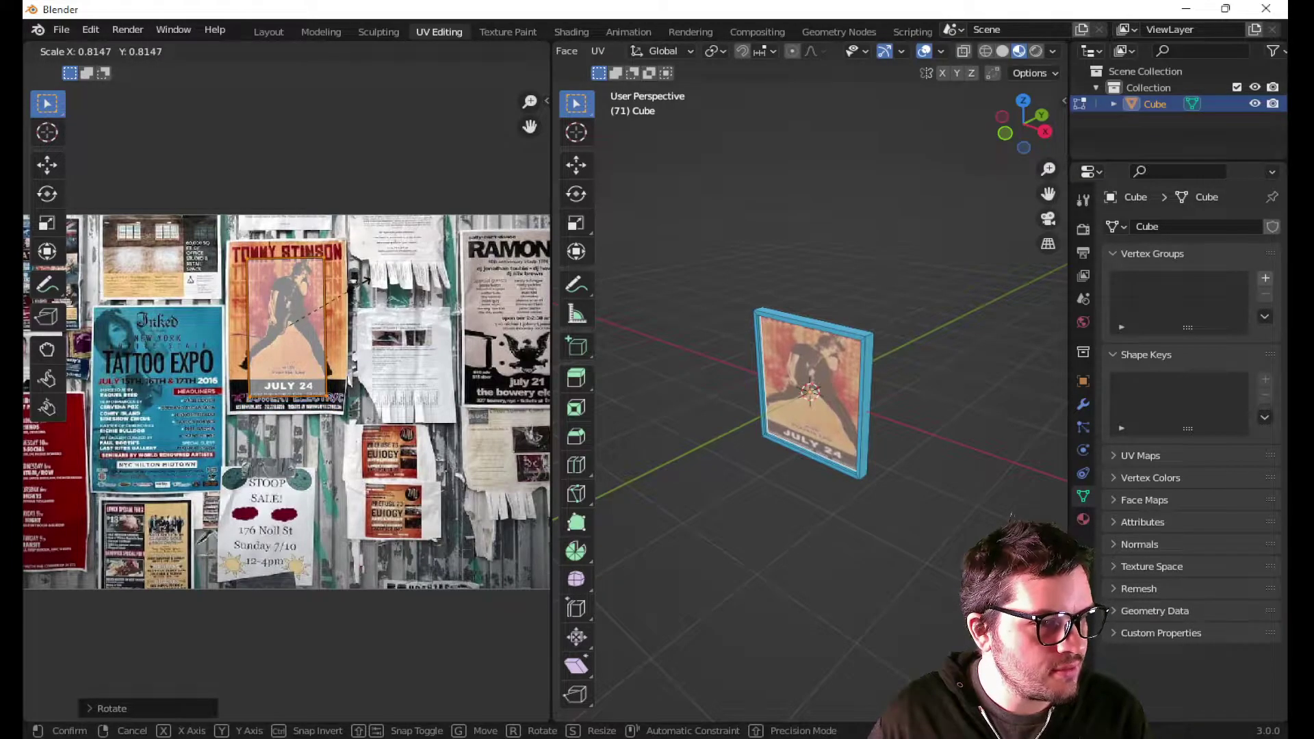
{"action": "left_click", "coordinate": [366, 279]}
{"action": "key", "text": "s"}
{"action": "key", "text": "x"}
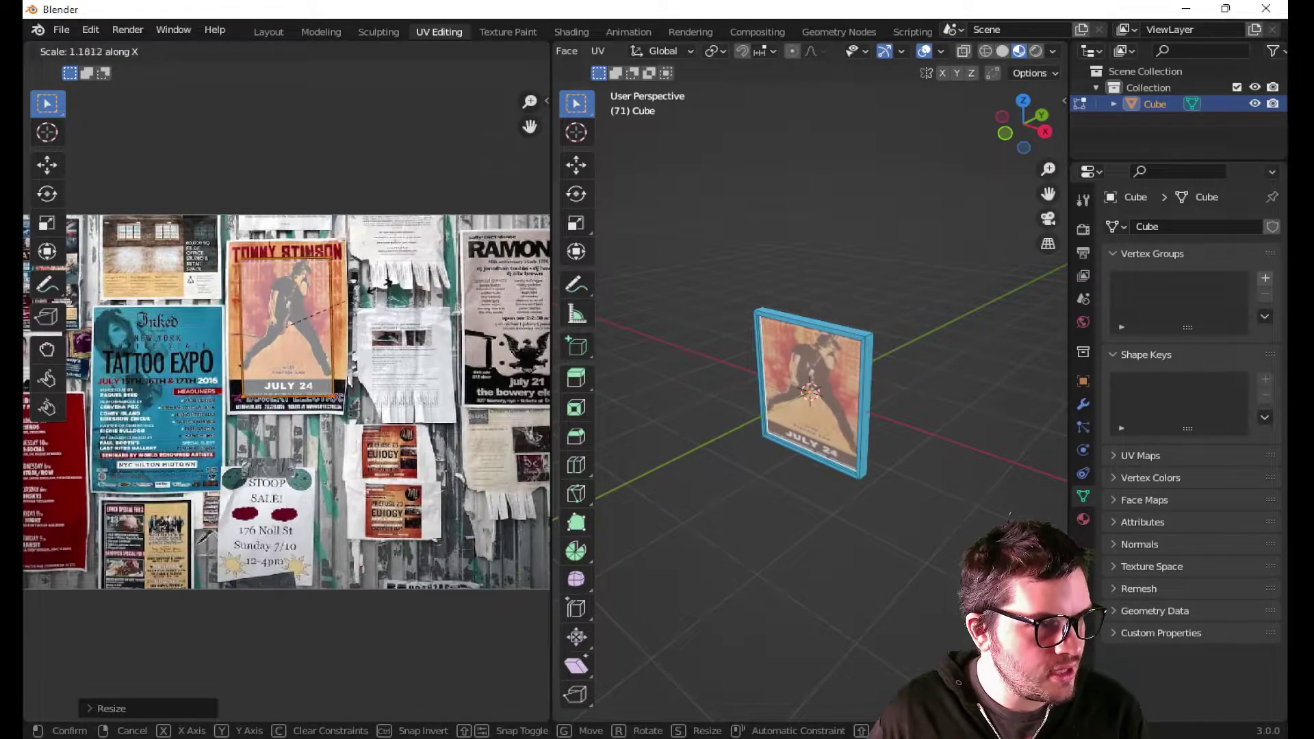
{"action": "left_click", "coordinate": [375, 288]}
{"action": "key", "text": "g"}
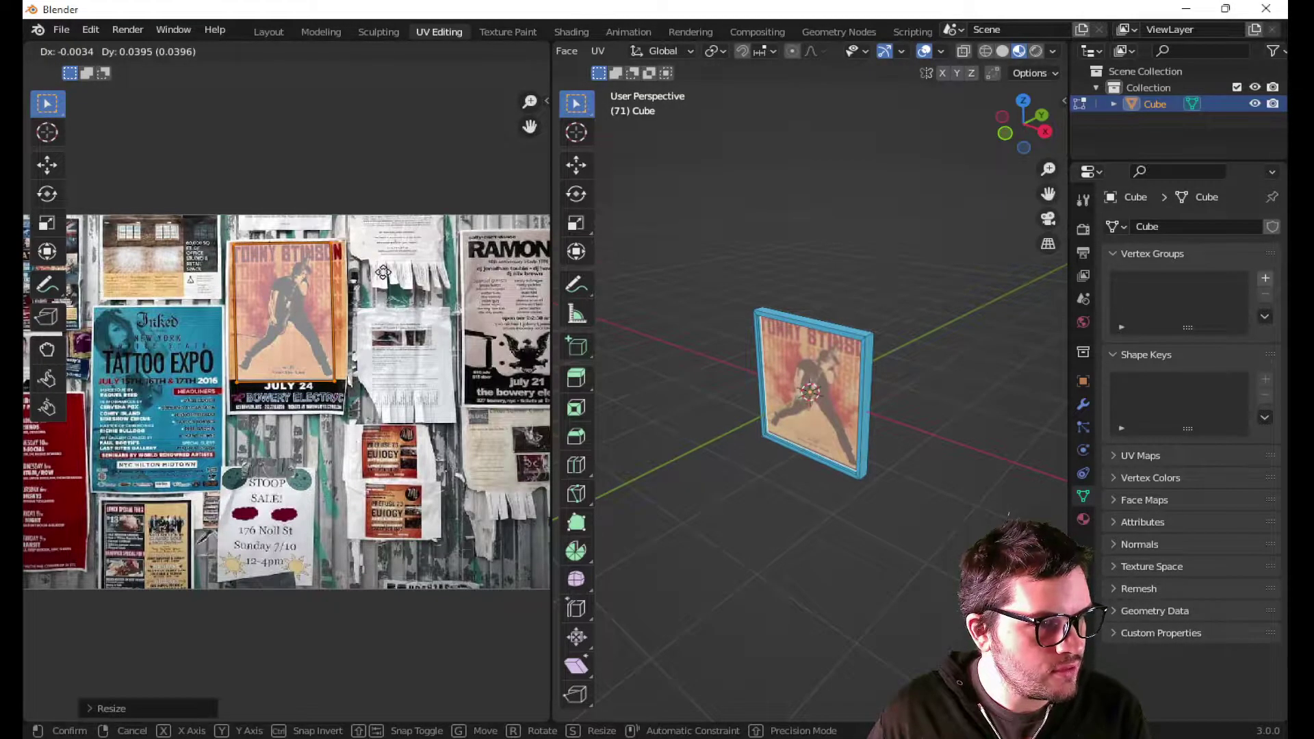
{"action": "left_click", "coordinate": [384, 273]}
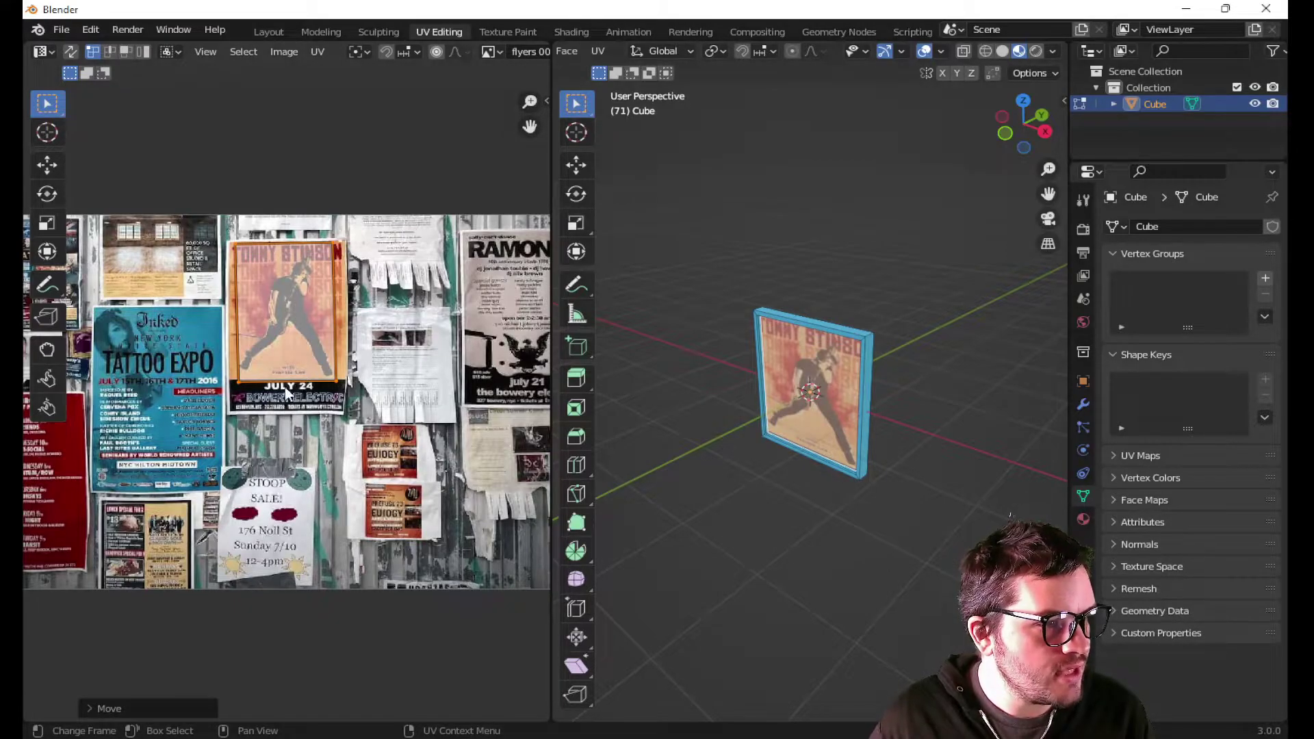
- Refine the fit by narrowing horizontally, enlarging and nudging the UV island over the poster
{"action": "scroll", "coordinate": [836, 423], "scroll_direction": "up", "scroll_amount": 2}
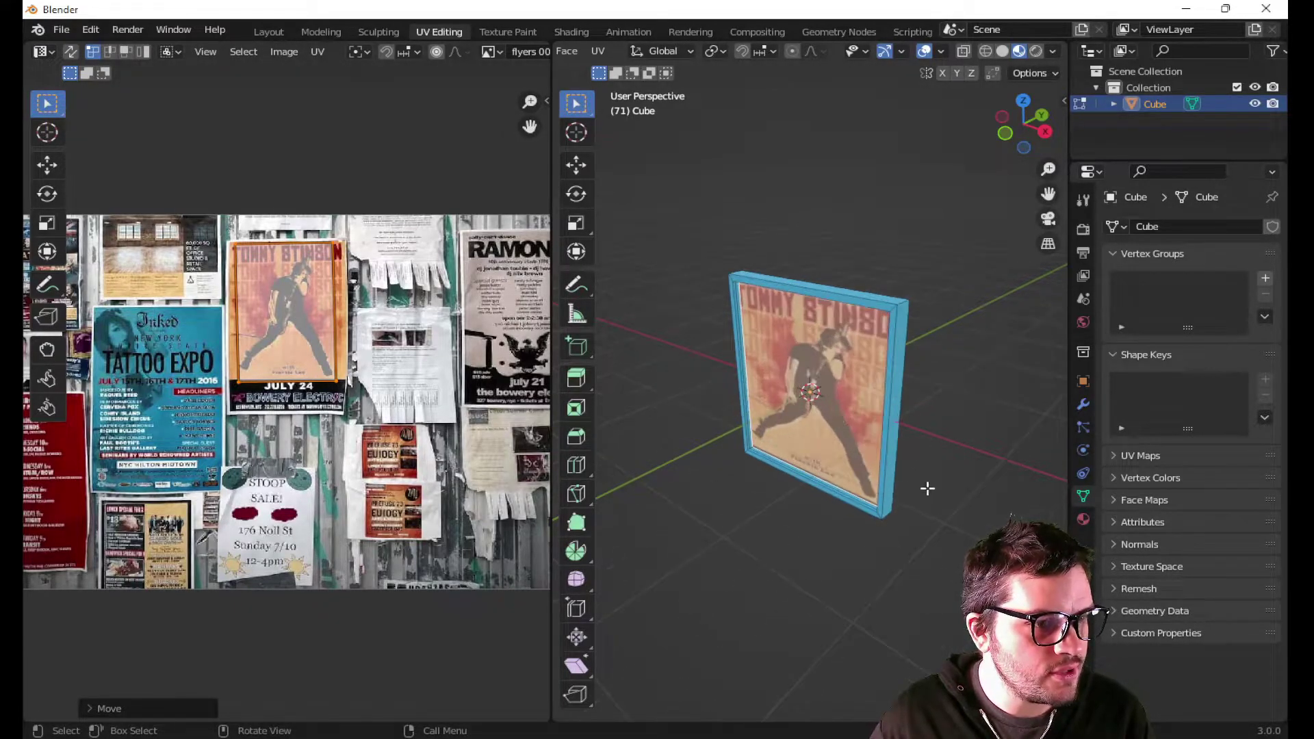
{"action": "scroll", "coordinate": [930, 489], "scroll_direction": "up", "scroll_amount": 1}
{"action": "key", "text": "s"}
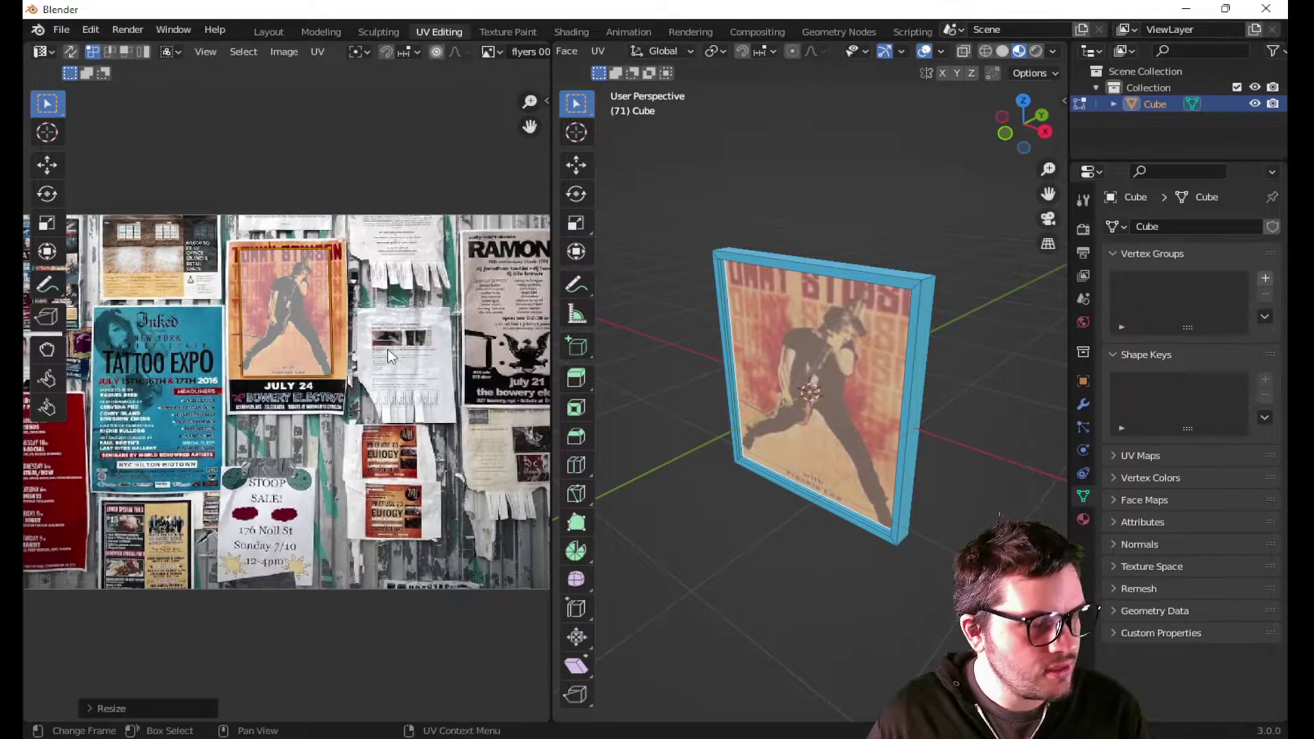
{"action": "key", "text": "x"}
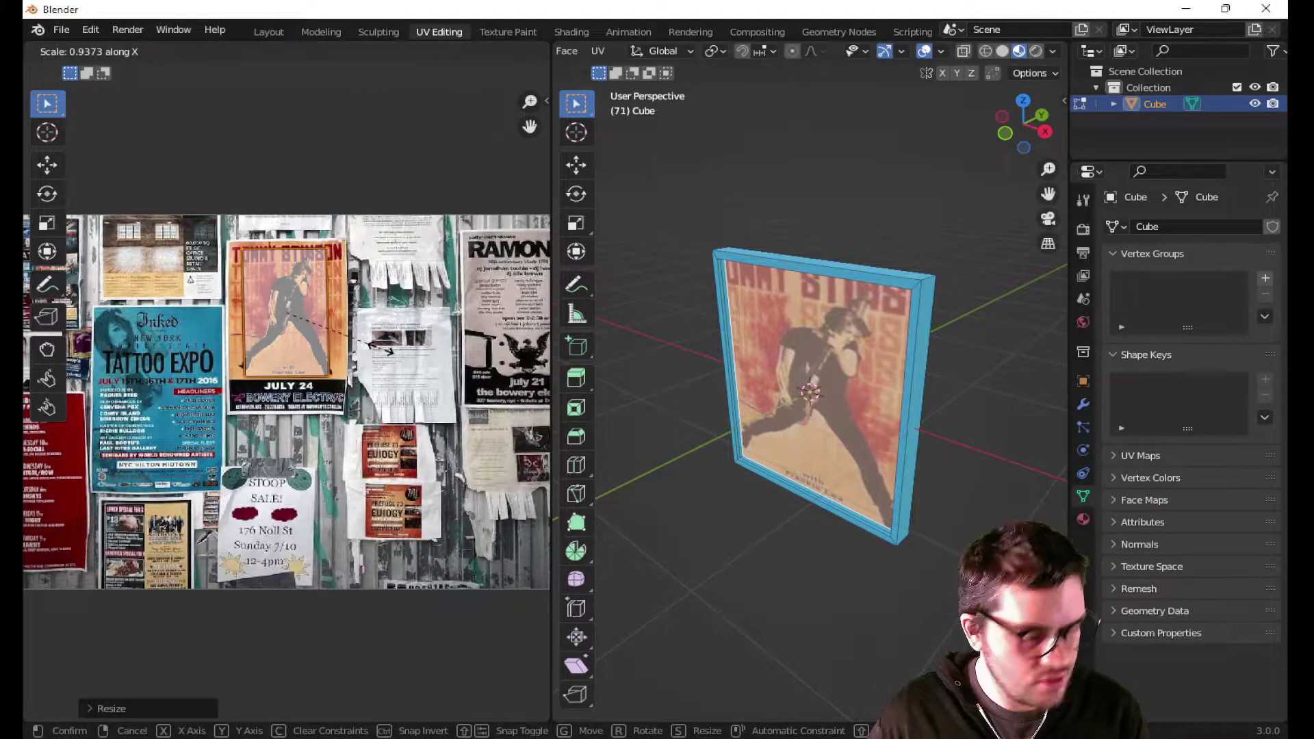
{"action": "left_click", "coordinate": [375, 346]}
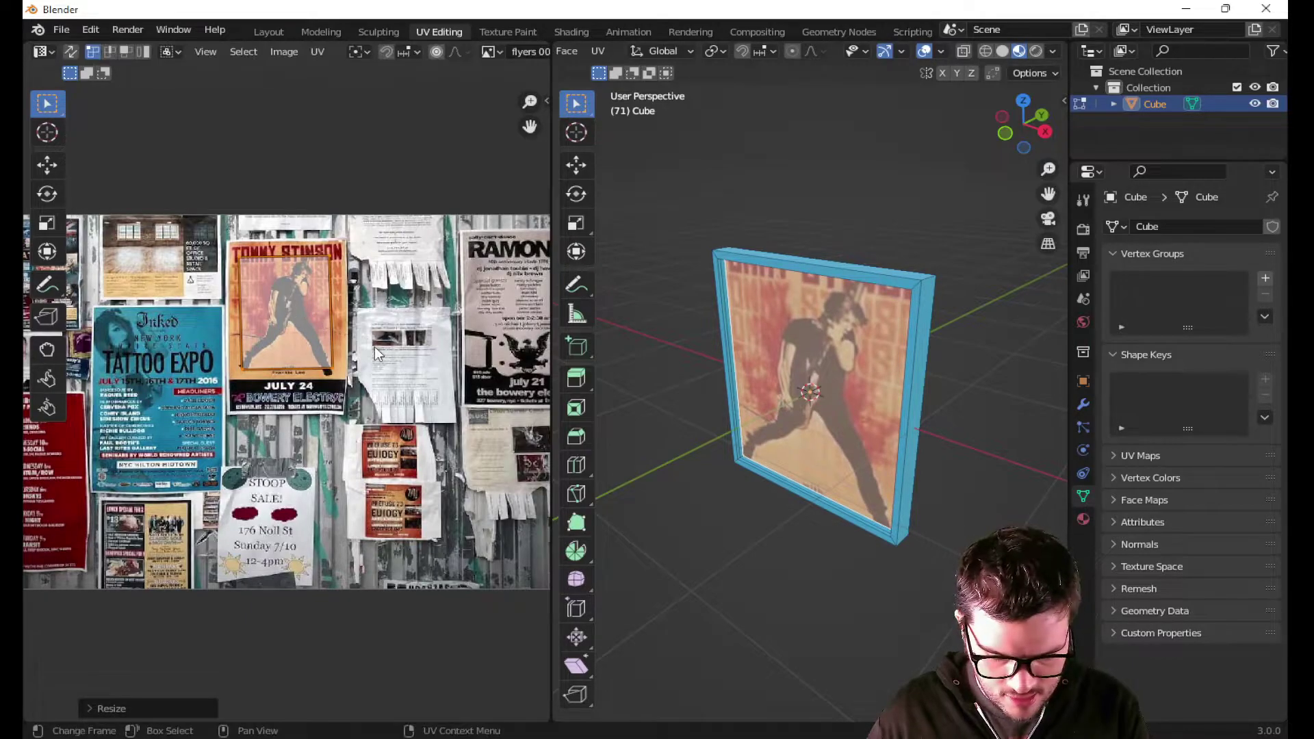
{"action": "key", "text": "s"}
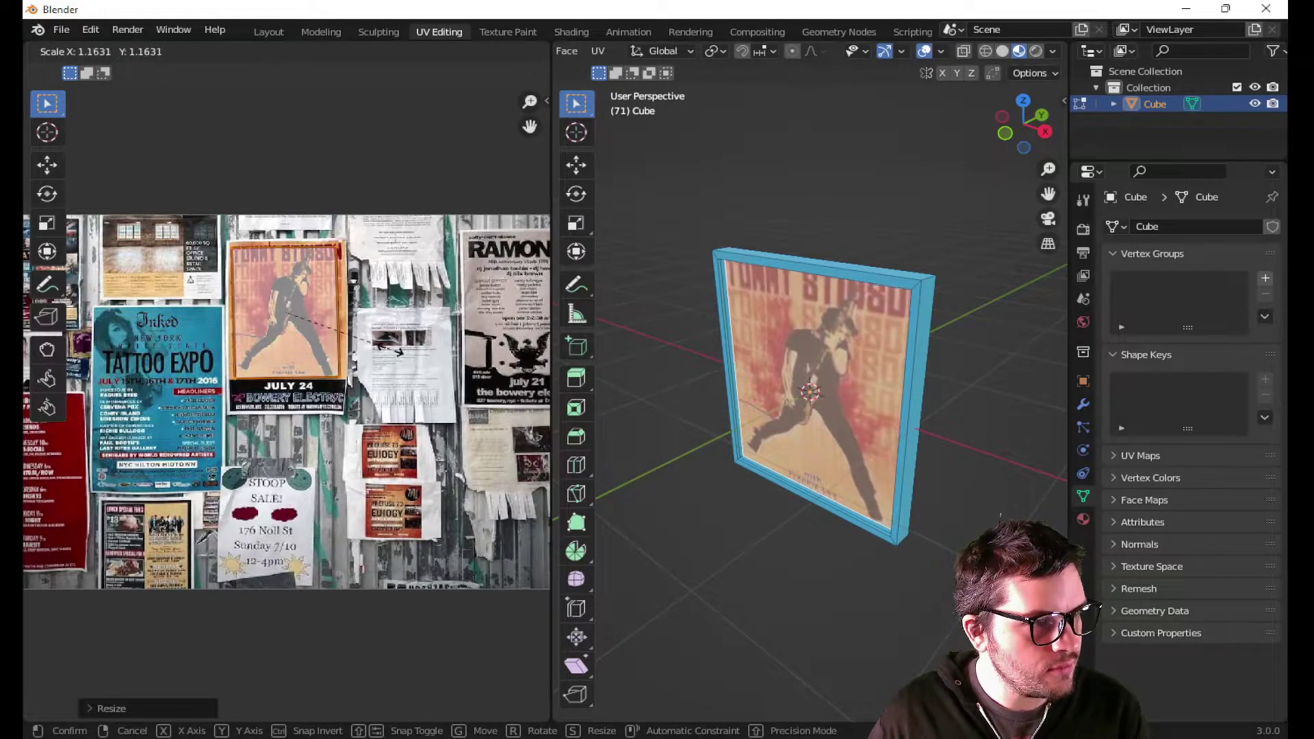
{"action": "left_click", "coordinate": [392, 354]}
{"action": "key", "text": "g"}
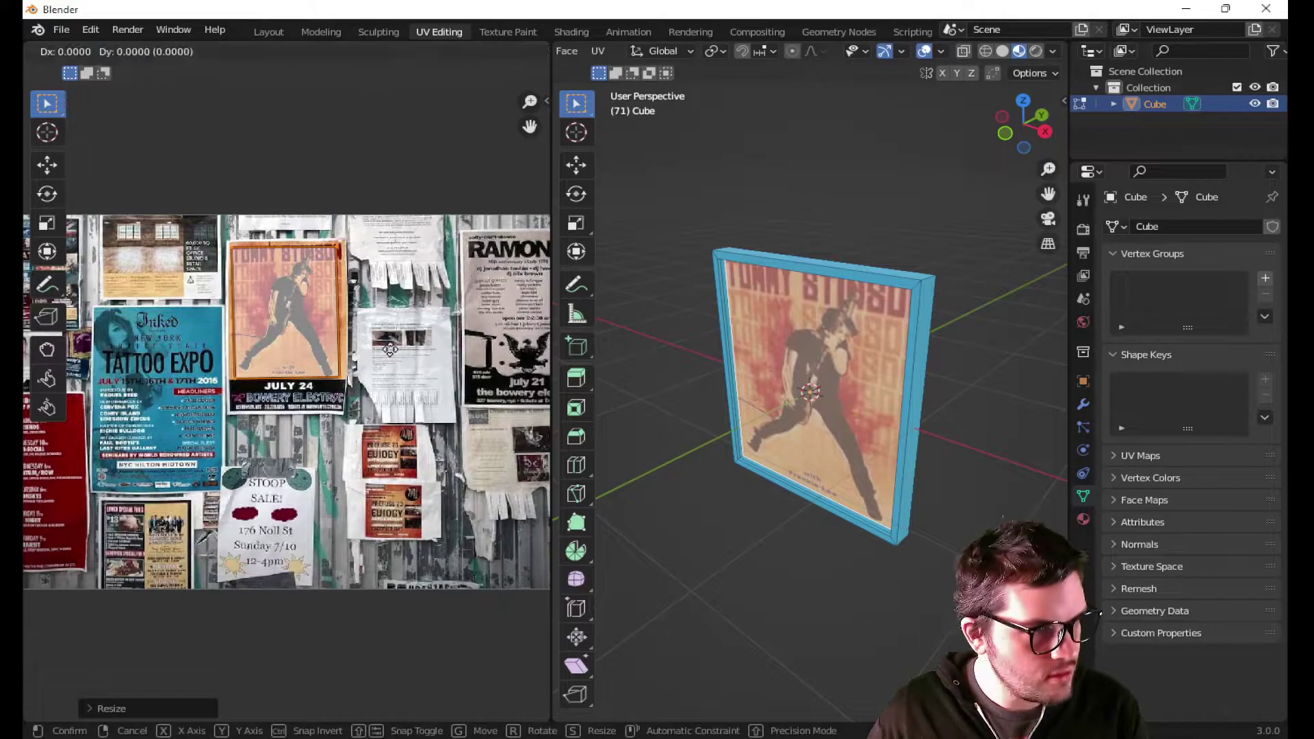
{"action": "left_click", "coordinate": [390, 346]}
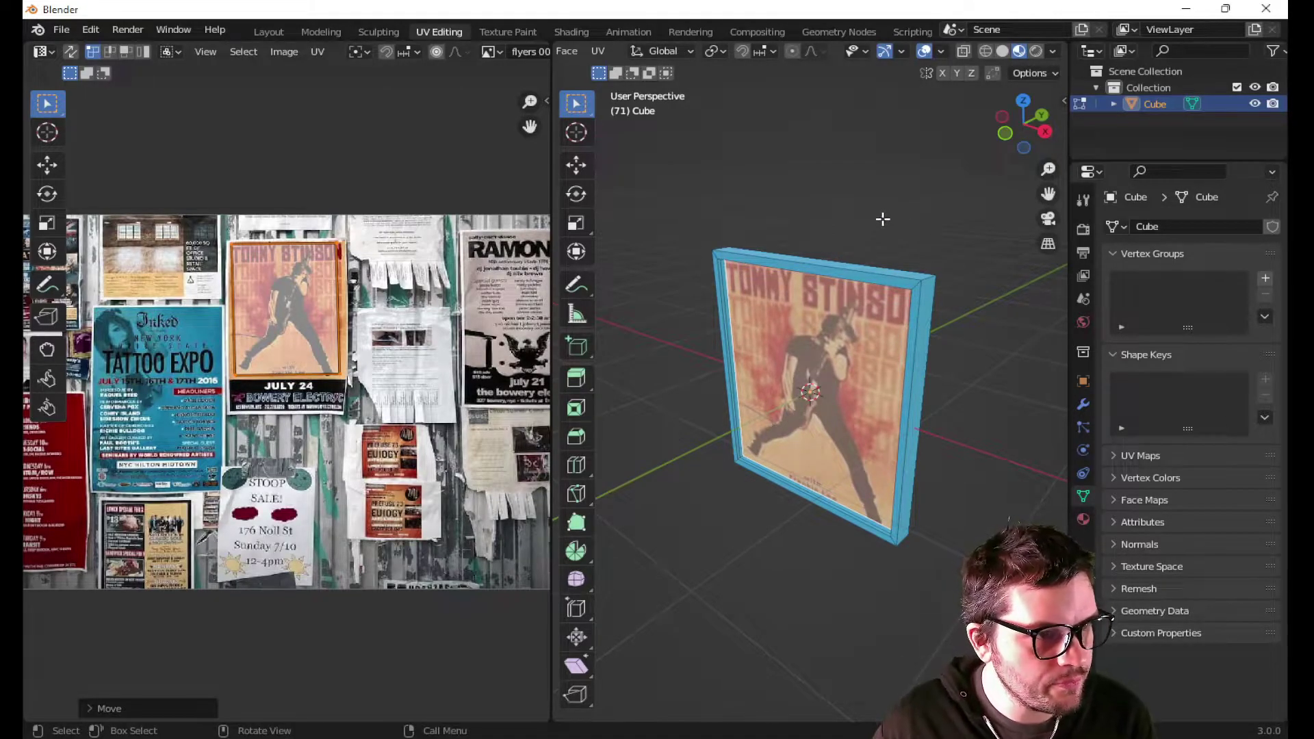
- Return to the Layout workspace and view the frame in Material Preview shading
{"action": "middle_click_drag", "start_coordinate": [799, 279], "coordinate": [955, 325]}
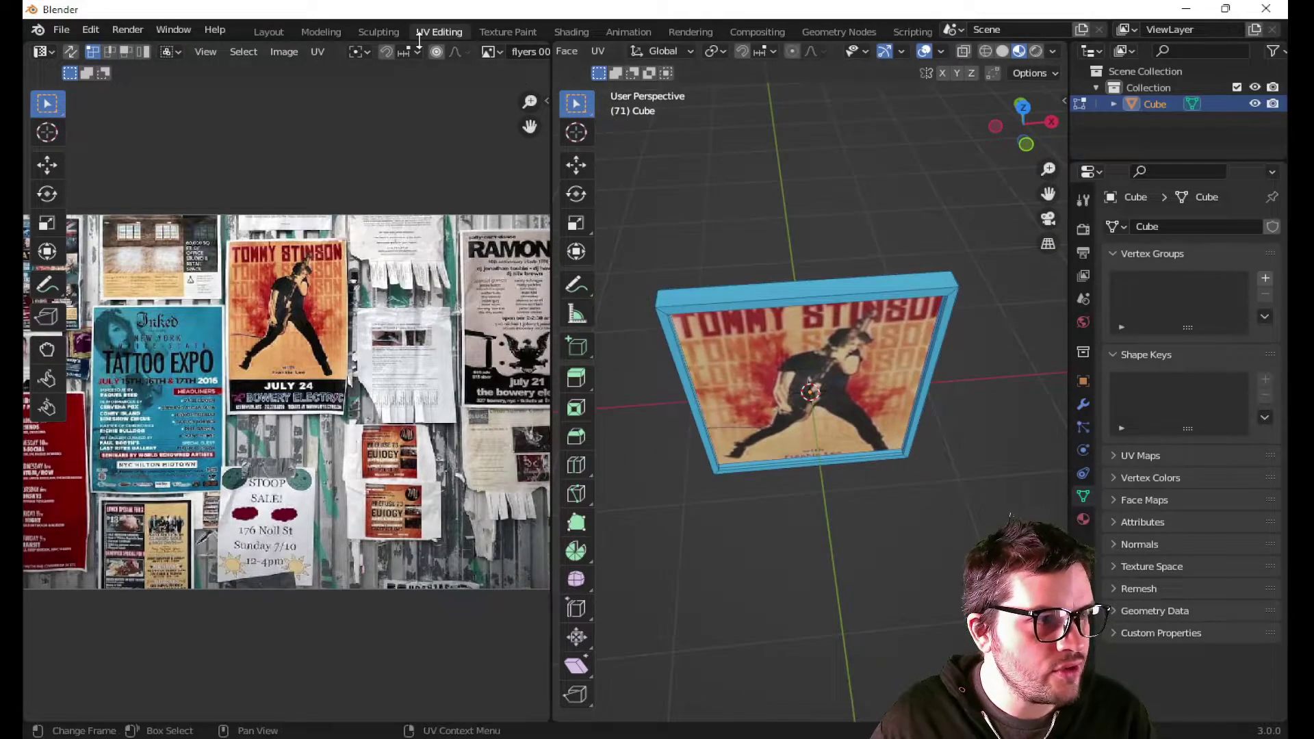
{"action": "left_click", "coordinate": [274, 31]}
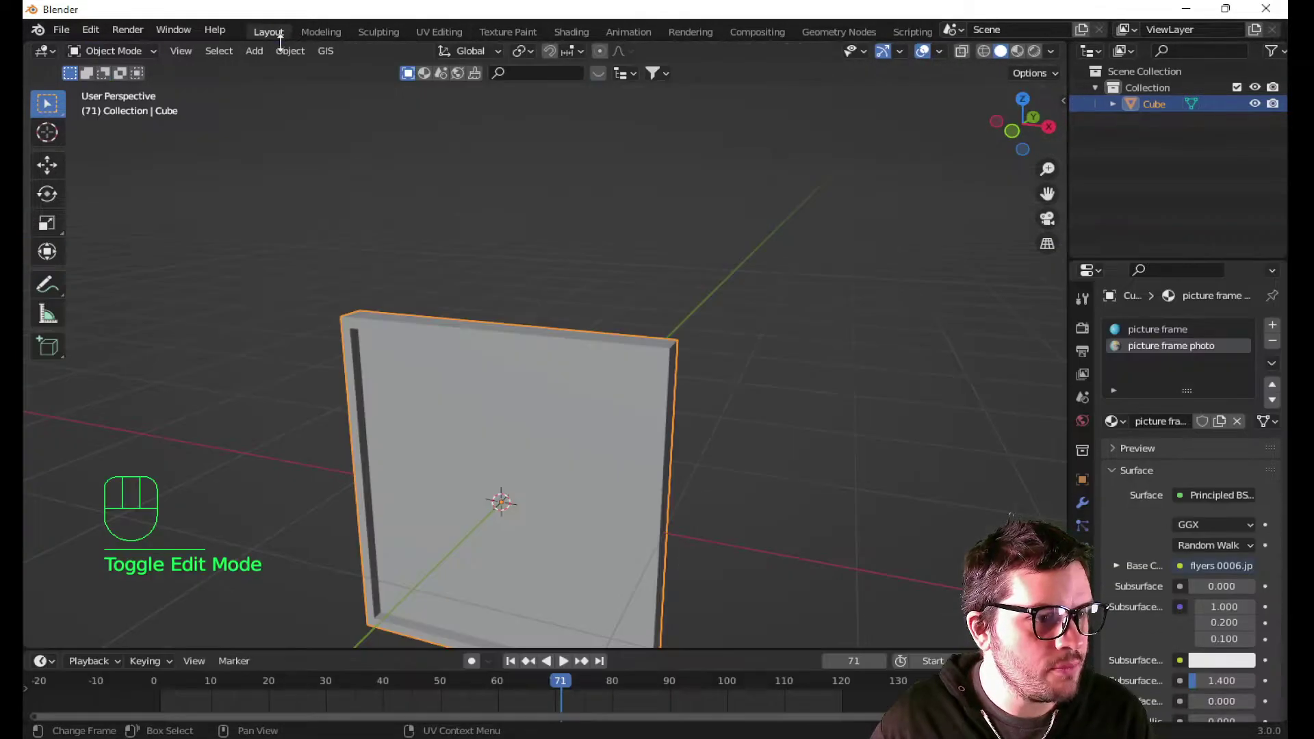
{"action": "left_click", "coordinate": [1018, 52]}
{"action": "middle_click_drag", "start_coordinate": [631, 464], "coordinate": [547, 424]}
- In edge select mode, fill the frame's inner opening edge loop with a new face
{"action": "key", "text": "Tab"}
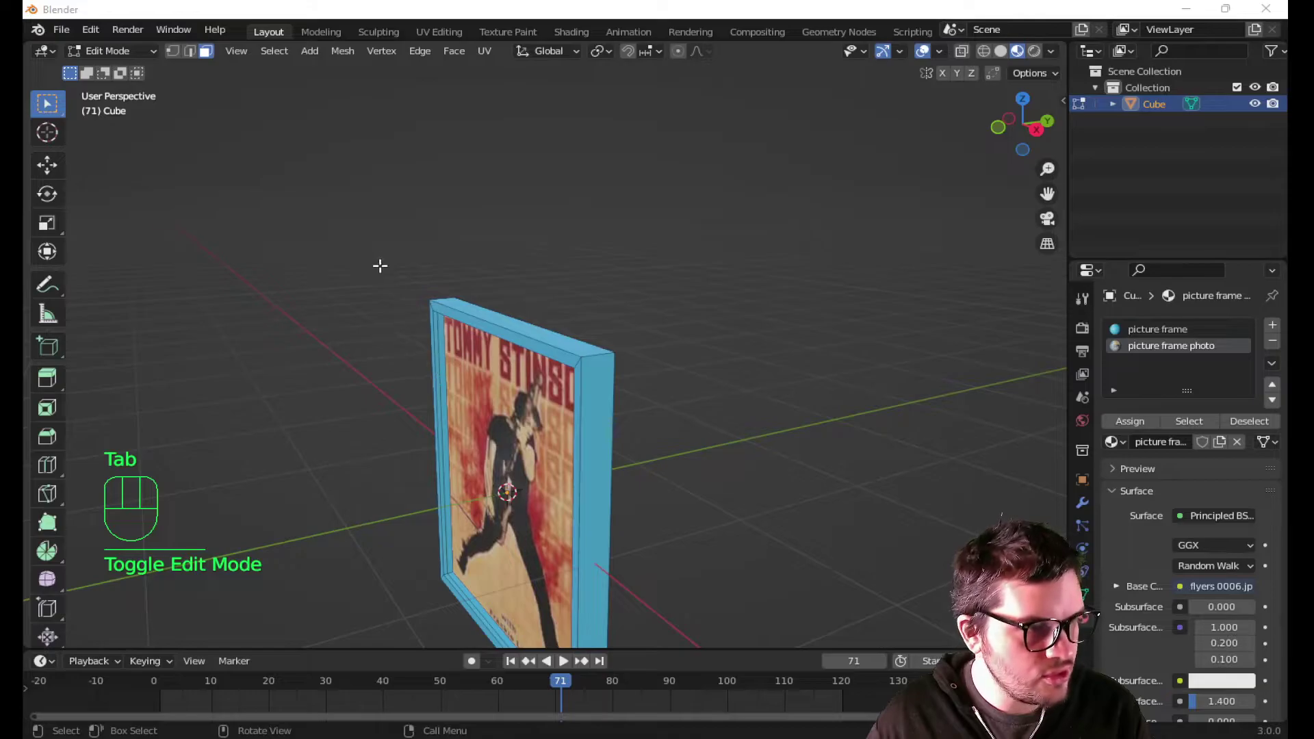
{"action": "key", "text": "2"}
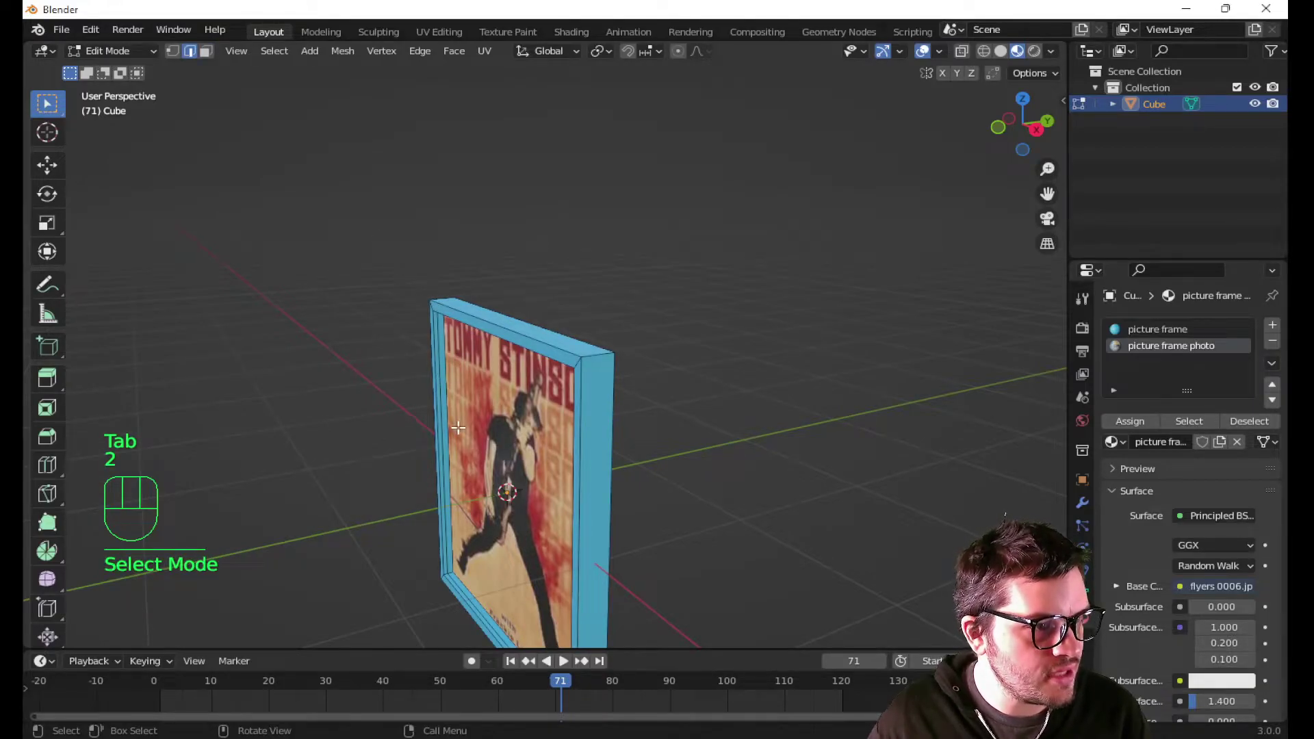
{"action": "key", "text": "super"}
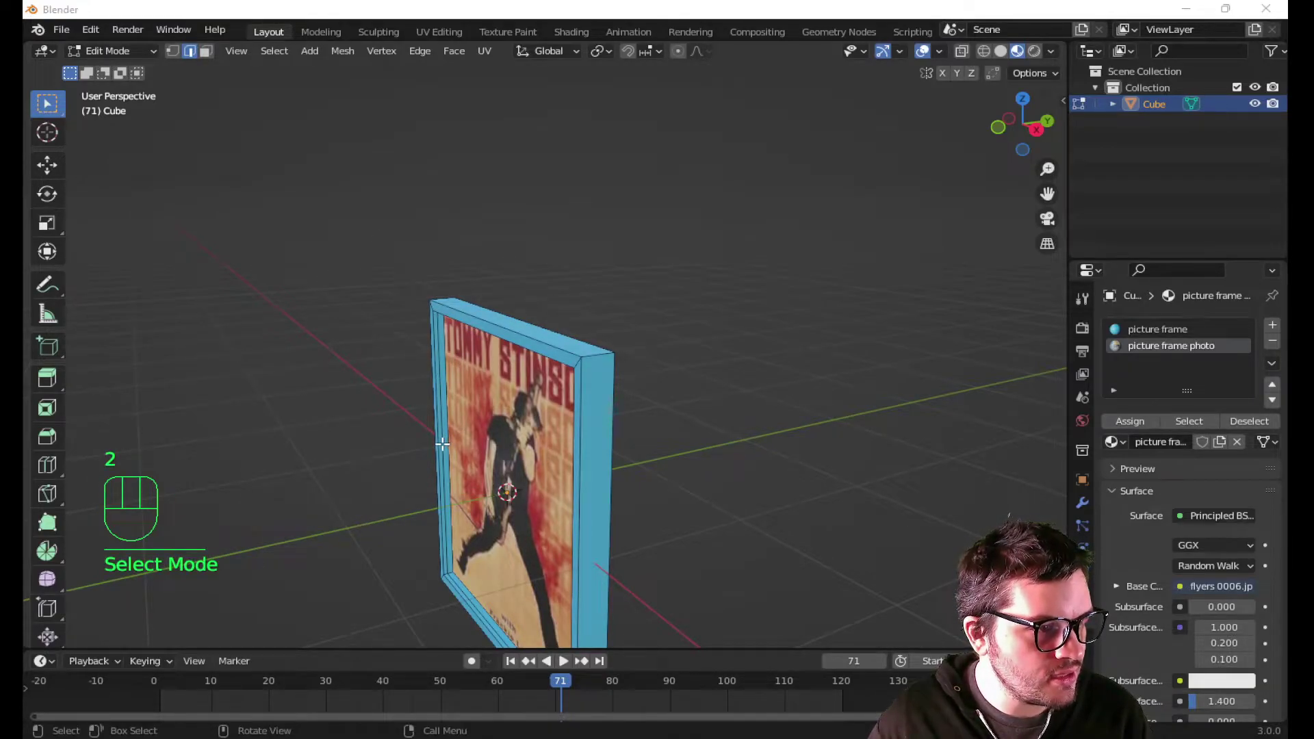
{"action": "scroll", "coordinate": [398, 436], "scroll_direction": "up", "scroll_amount": 2}
{"action": "left_click", "coordinate": [371, 437]}
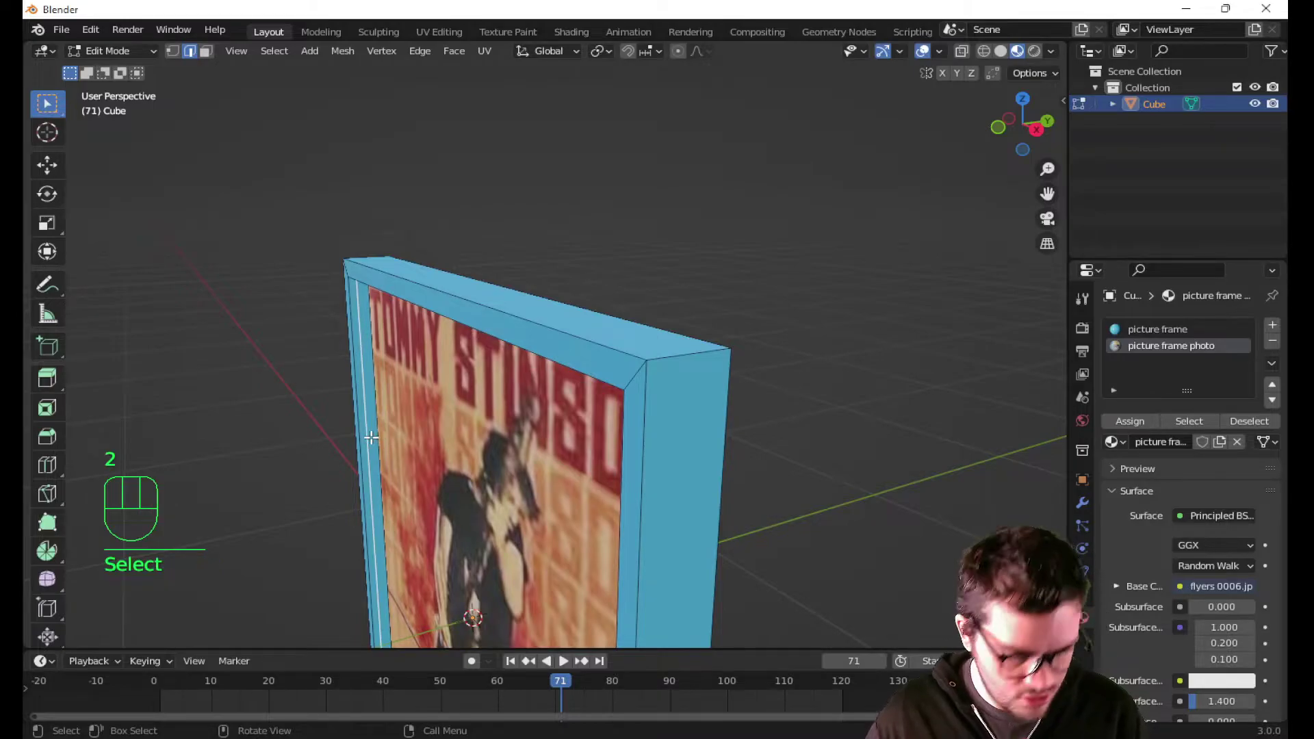
{"action": "key", "text": "alt"}
{"action": "middle_click_drag", "start_coordinate": [369, 439], "coordinate": [528, 499]}
{"action": "scroll", "coordinate": [530, 501], "scroll_direction": "down", "scroll_amount": 2}
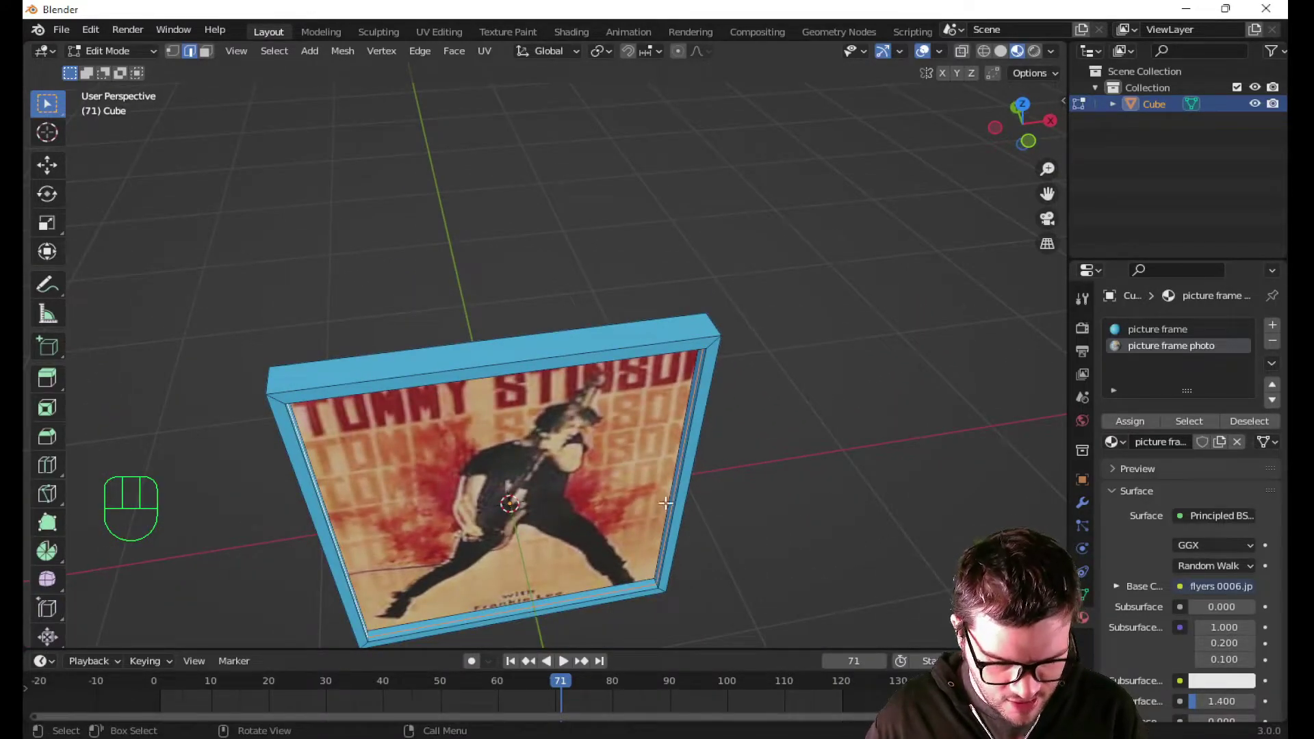
{"action": "key", "text": "f"}
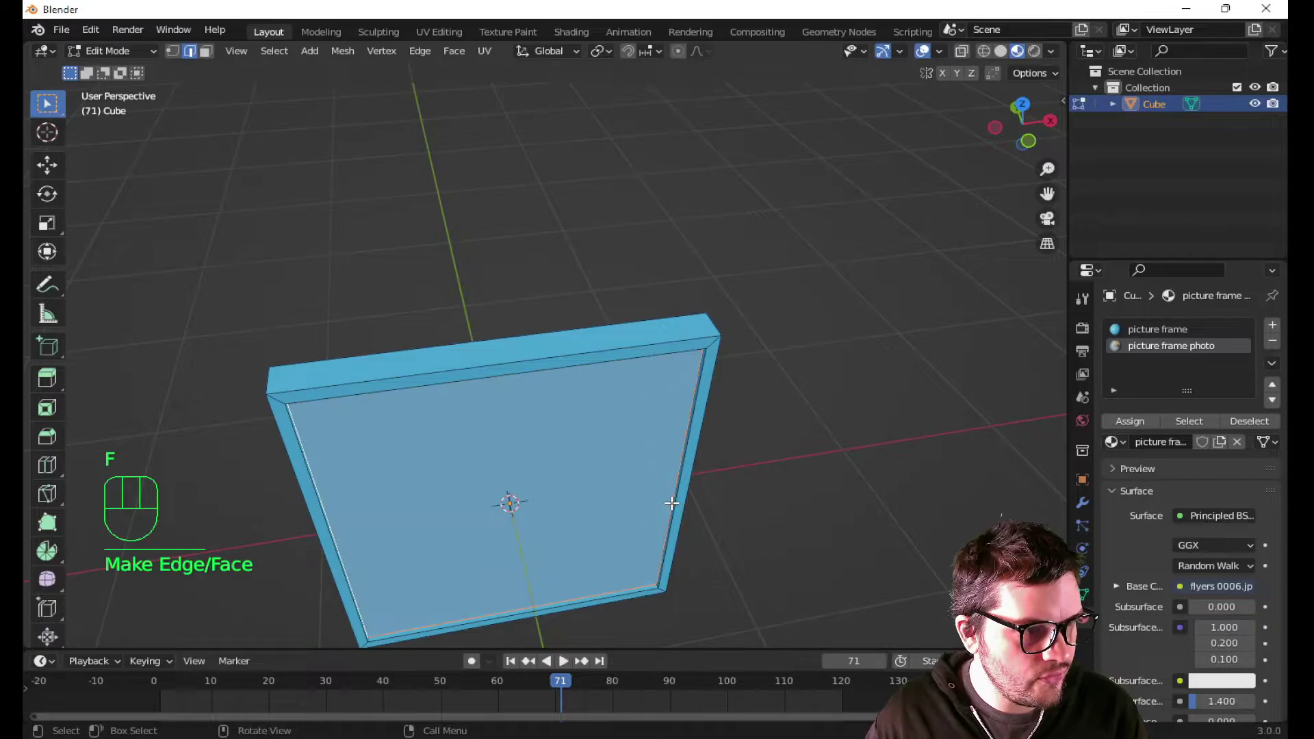
- Add a new material slot with a new material and assign it to the filled front face
{"action": "left_click", "coordinate": [1271, 326]}
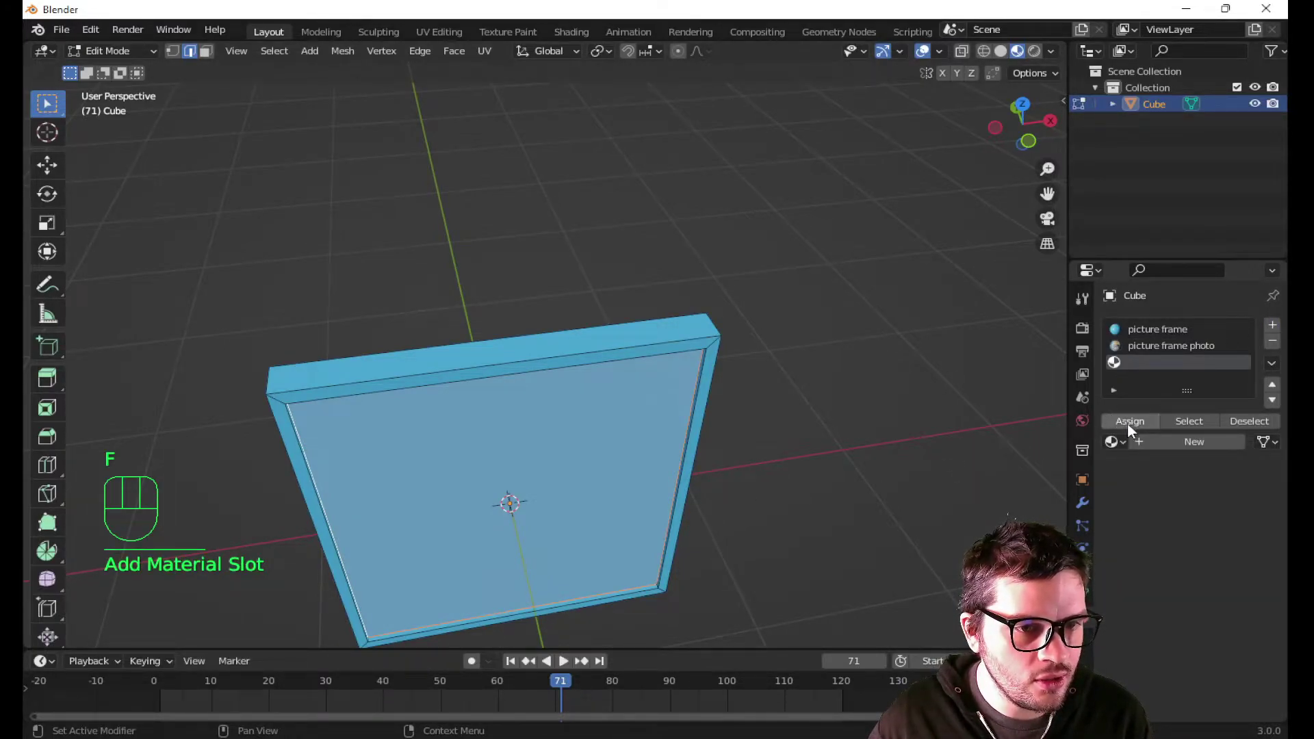
{"action": "left_click", "coordinate": [1180, 443]}
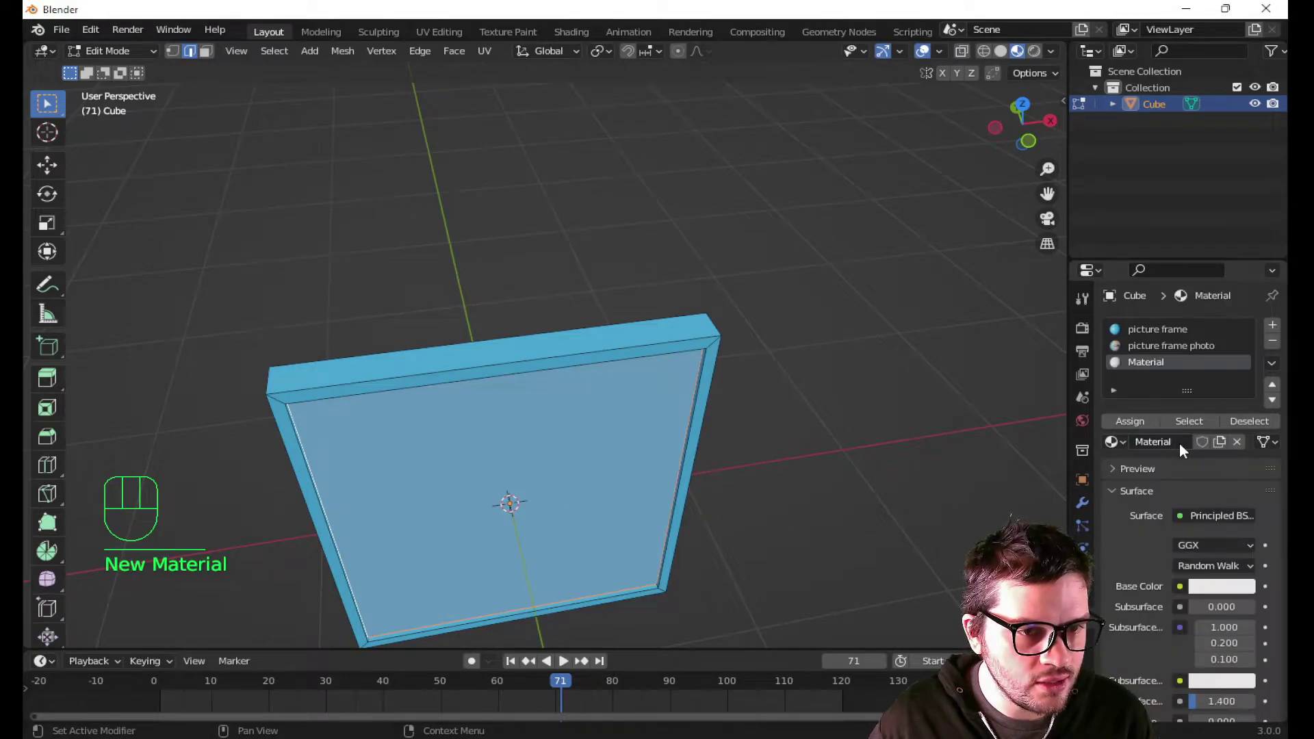
{"action": "left_click", "coordinate": [1138, 422]}
- Set the new material's Viewport Display blend mode to Alpha Hashed
{"action": "scroll", "coordinate": [1189, 590], "scroll_direction": "down", "scroll_amount": 15}
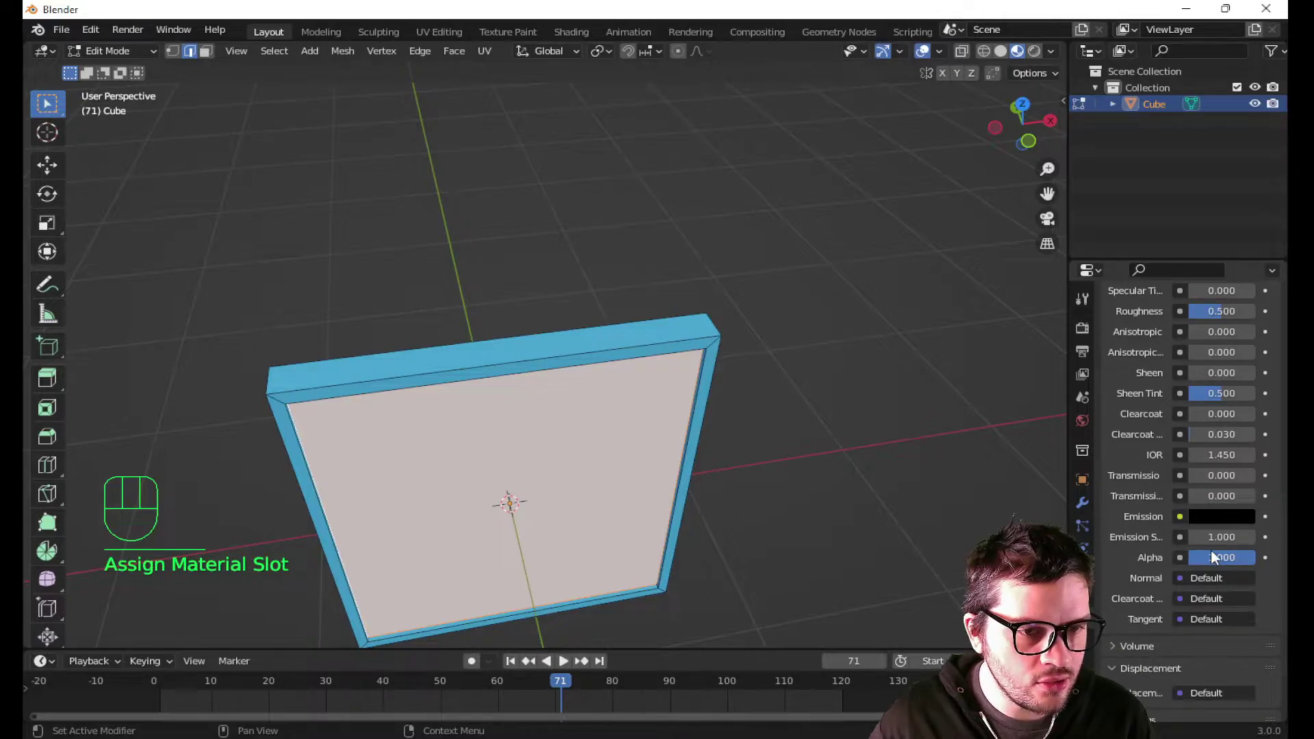
{"action": "scroll", "coordinate": [1210, 549], "scroll_direction": "down", "scroll_amount": 4}
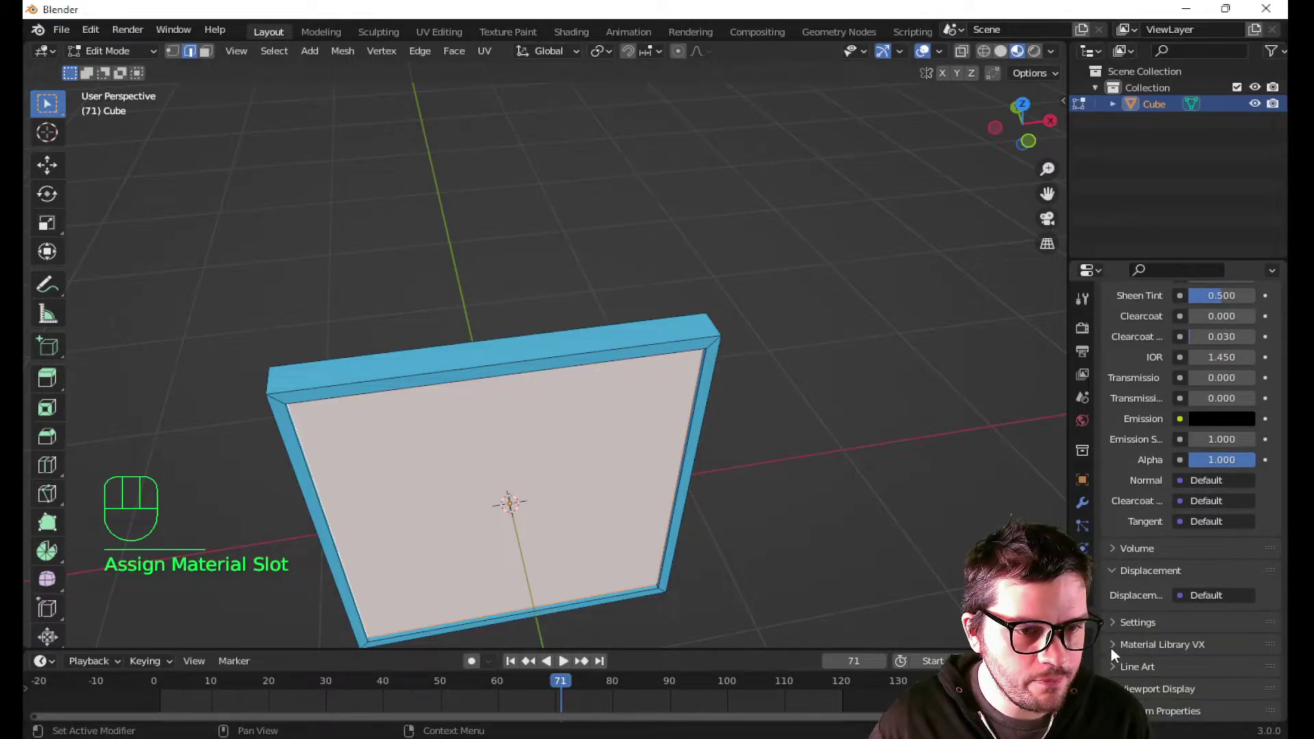
{"action": "left_click", "coordinate": [1150, 688]}
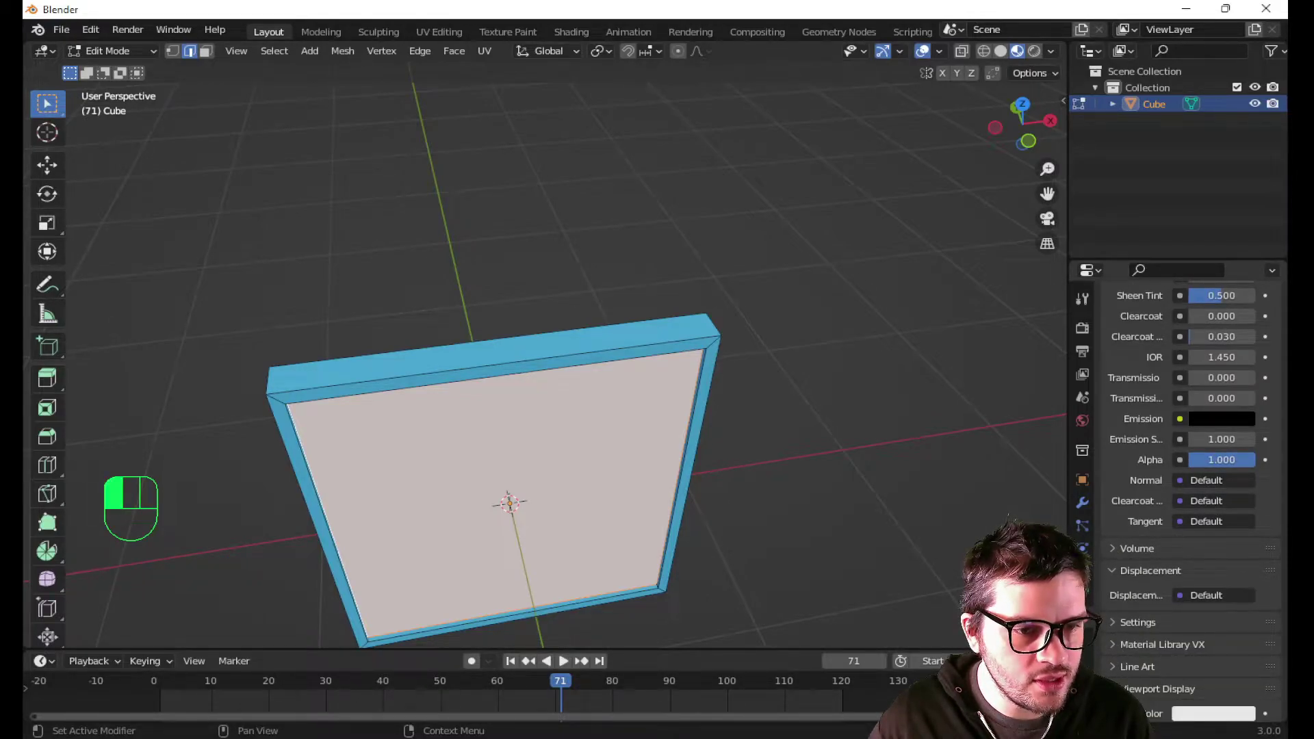
{"action": "scroll", "coordinate": [1149, 660], "scroll_direction": "down", "scroll_amount": 5}
{"action": "left_click", "coordinate": [1149, 659]}
{"action": "scroll", "coordinate": [1149, 660], "scroll_direction": "down", "scroll_amount": 3}
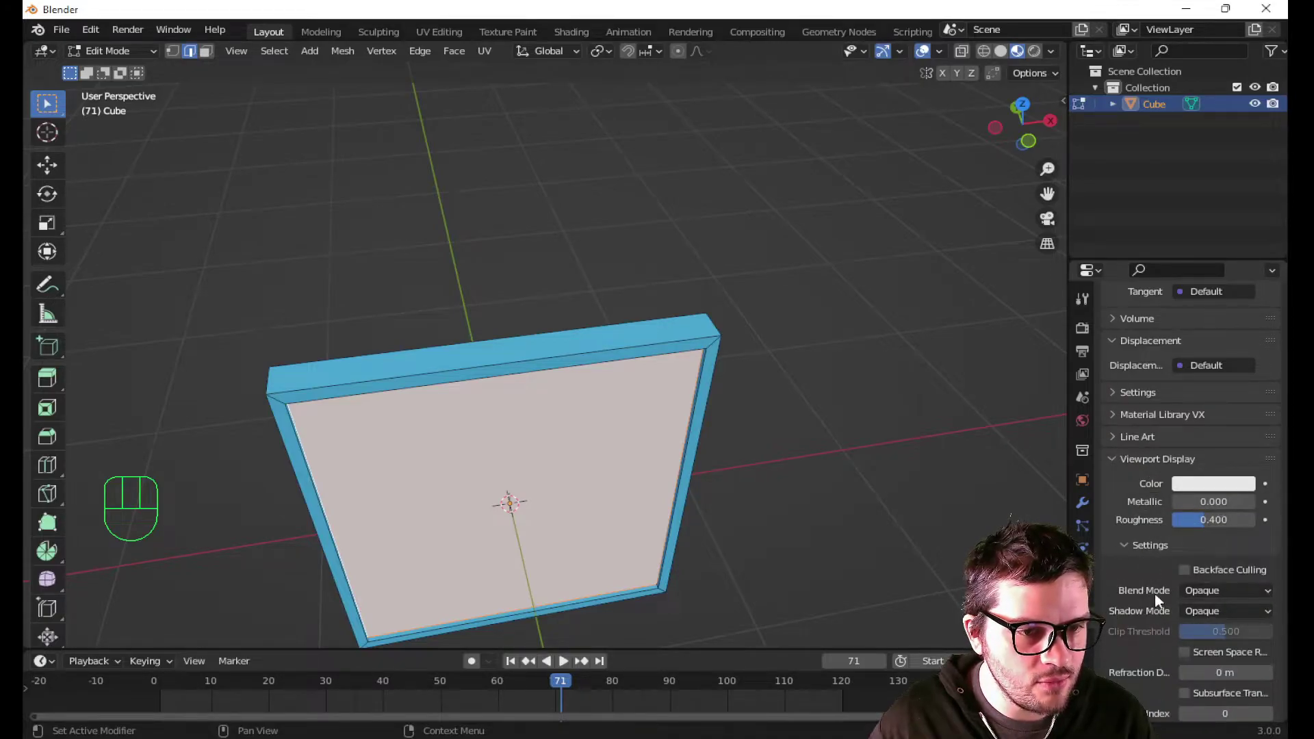
{"action": "left_click", "coordinate": [1232, 590]}
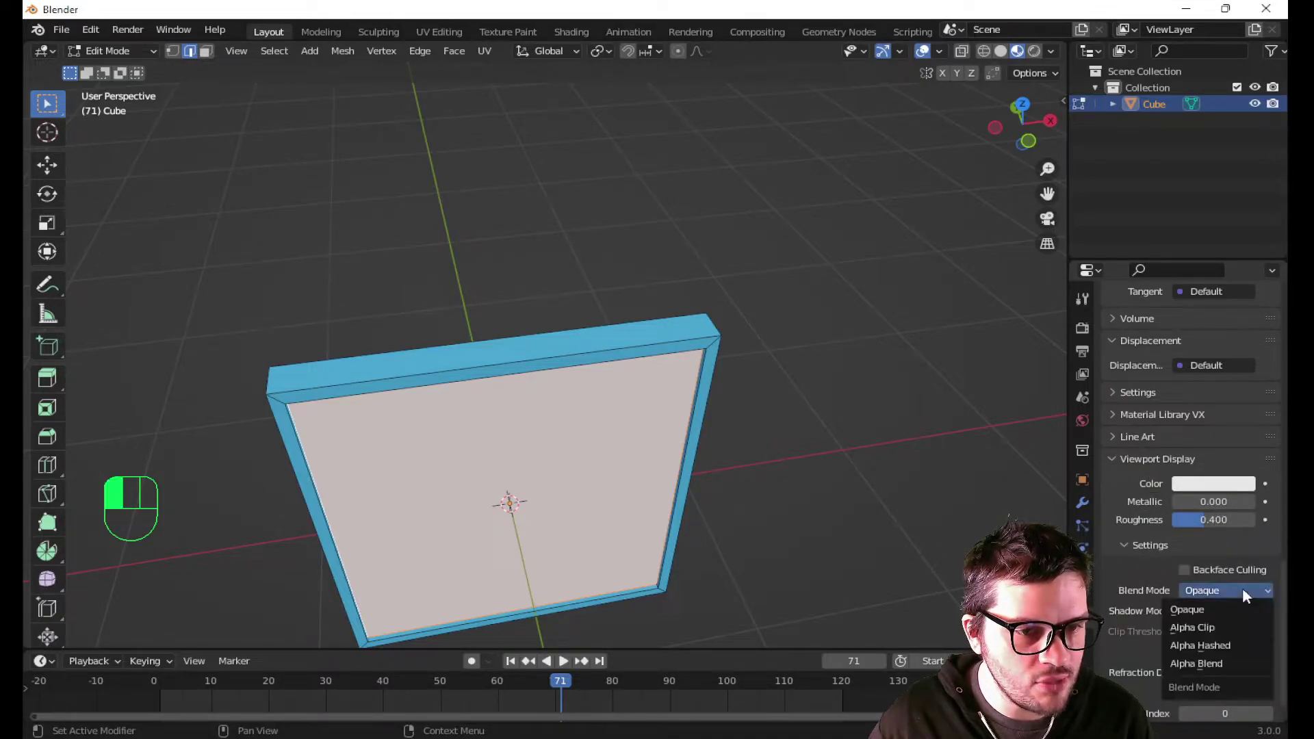
{"action": "left_click", "coordinate": [1192, 647]}
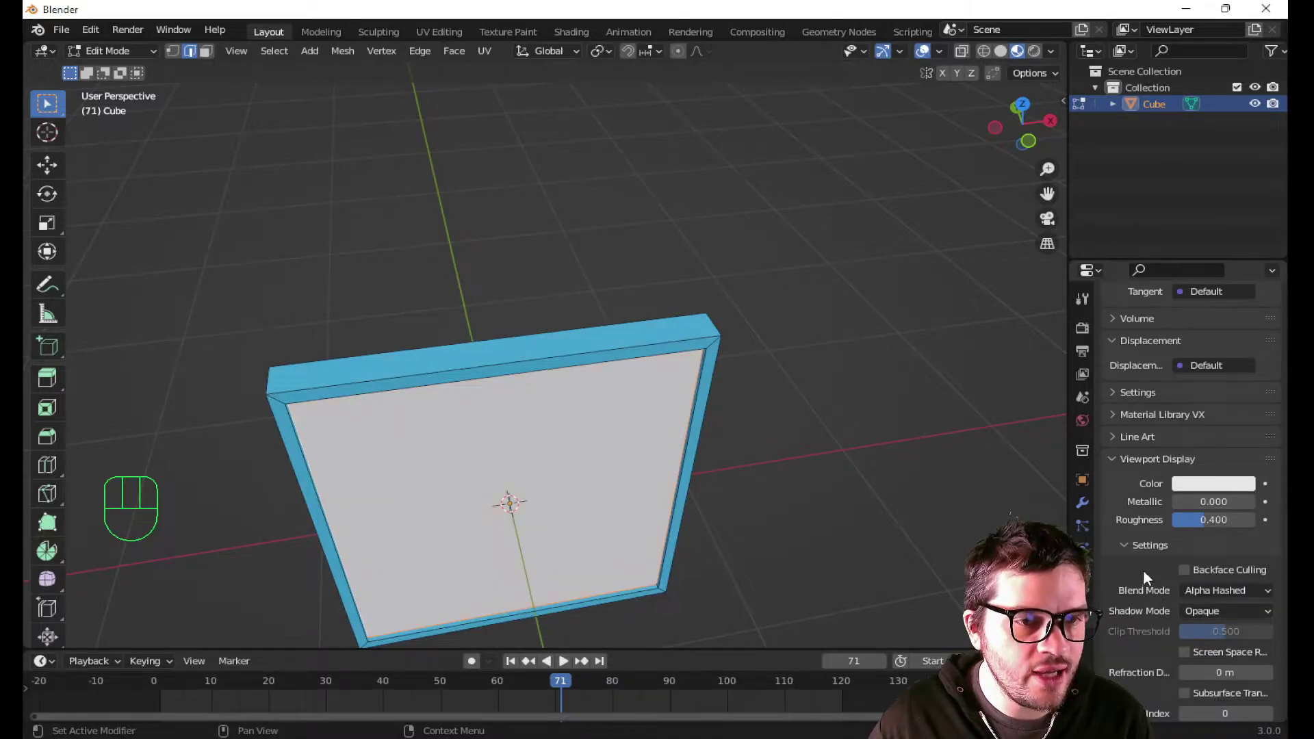
{"action": "scroll", "coordinate": [1144, 563], "scroll_direction": "up", "scroll_amount": 8}
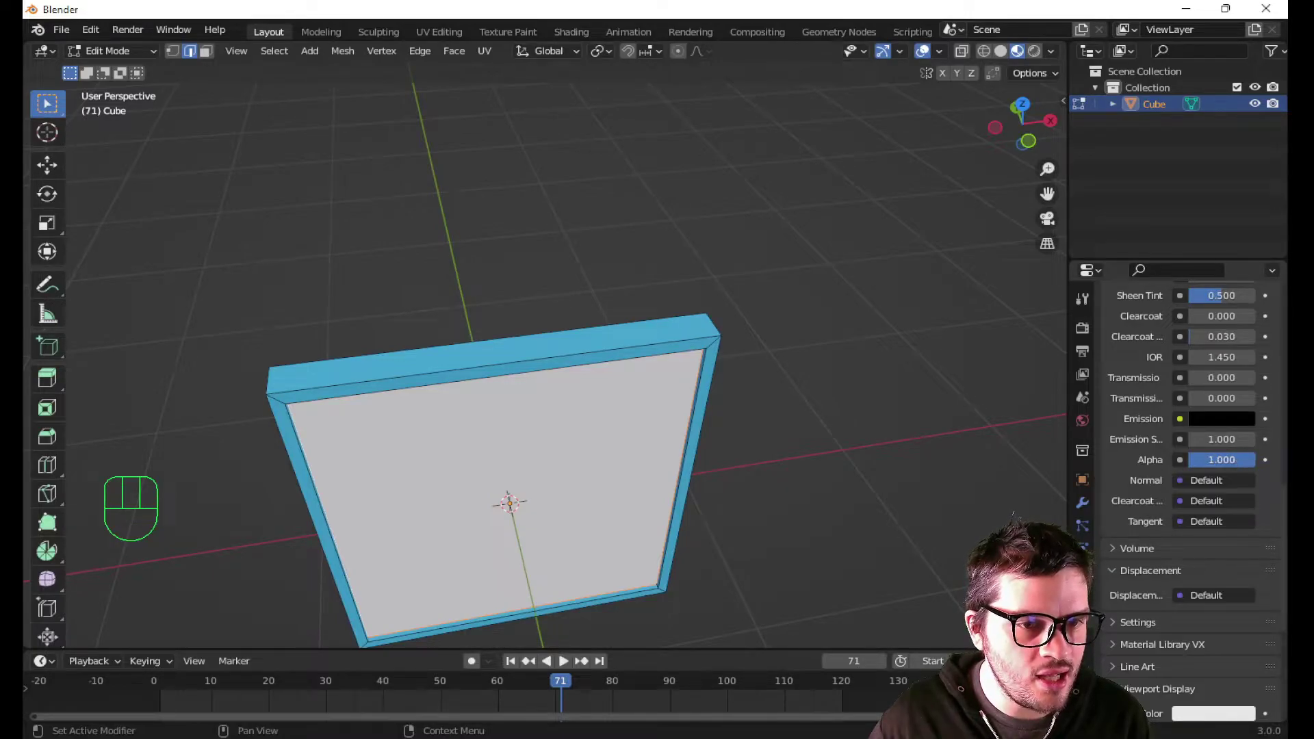
- Lower the front face material's Alpha to 0.325 to make it partly transparent
{"action": "left_click_drag", "start_coordinate": [1230, 460], "coordinate": [1186, 460]}
{"action": "middle_click_drag", "start_coordinate": [998, 454], "coordinate": [889, 411]}
{"action": "scroll", "coordinate": [865, 423], "scroll_direction": "down", "scroll_amount": 3}
{"action": "middle_click_drag", "start_coordinate": [777, 449], "coordinate": [795, 469]}
{"action": "scroll", "coordinate": [1161, 442], "scroll_direction": "up", "scroll_amount": 15}
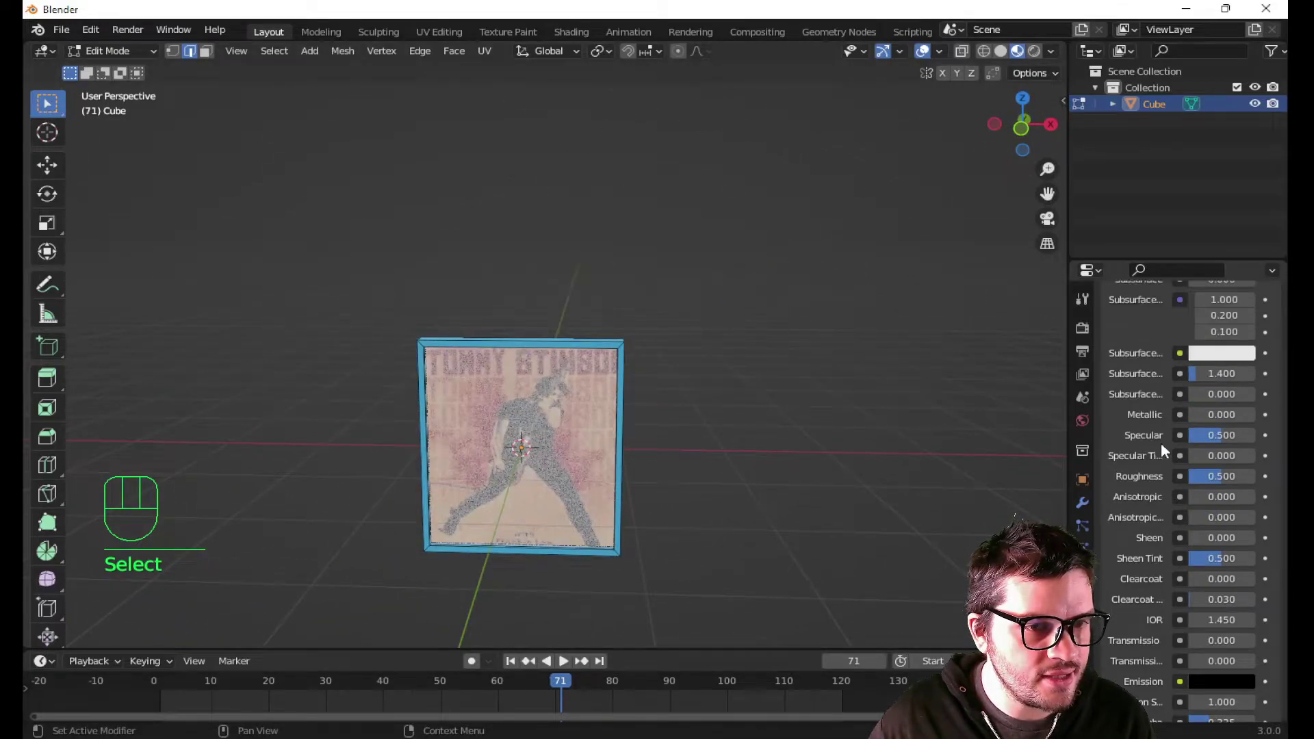
{"action": "scroll", "coordinate": [1170, 425], "scroll_direction": "up", "scroll_amount": 3}
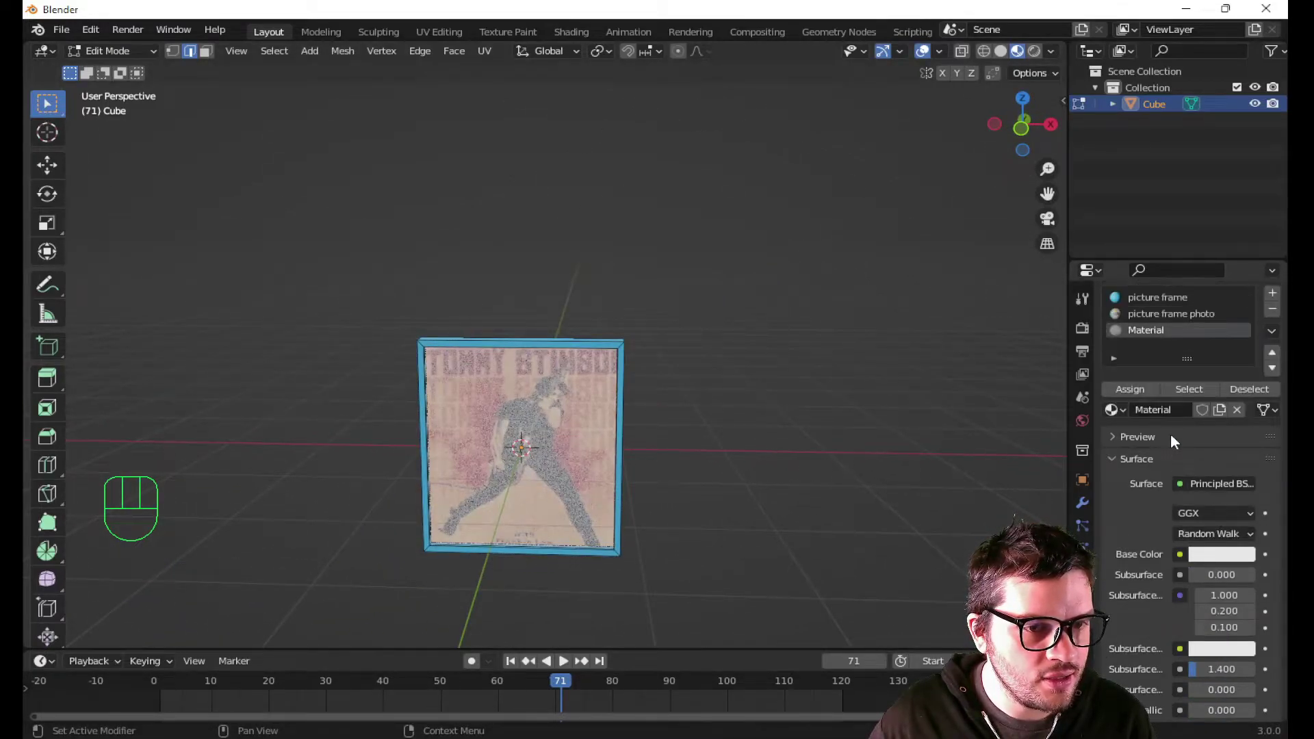
- Darken the glass material's base colour to value 0.351
{"action": "left_click", "coordinate": [1203, 555]}
{"action": "left_click", "coordinate": [1245, 333]}
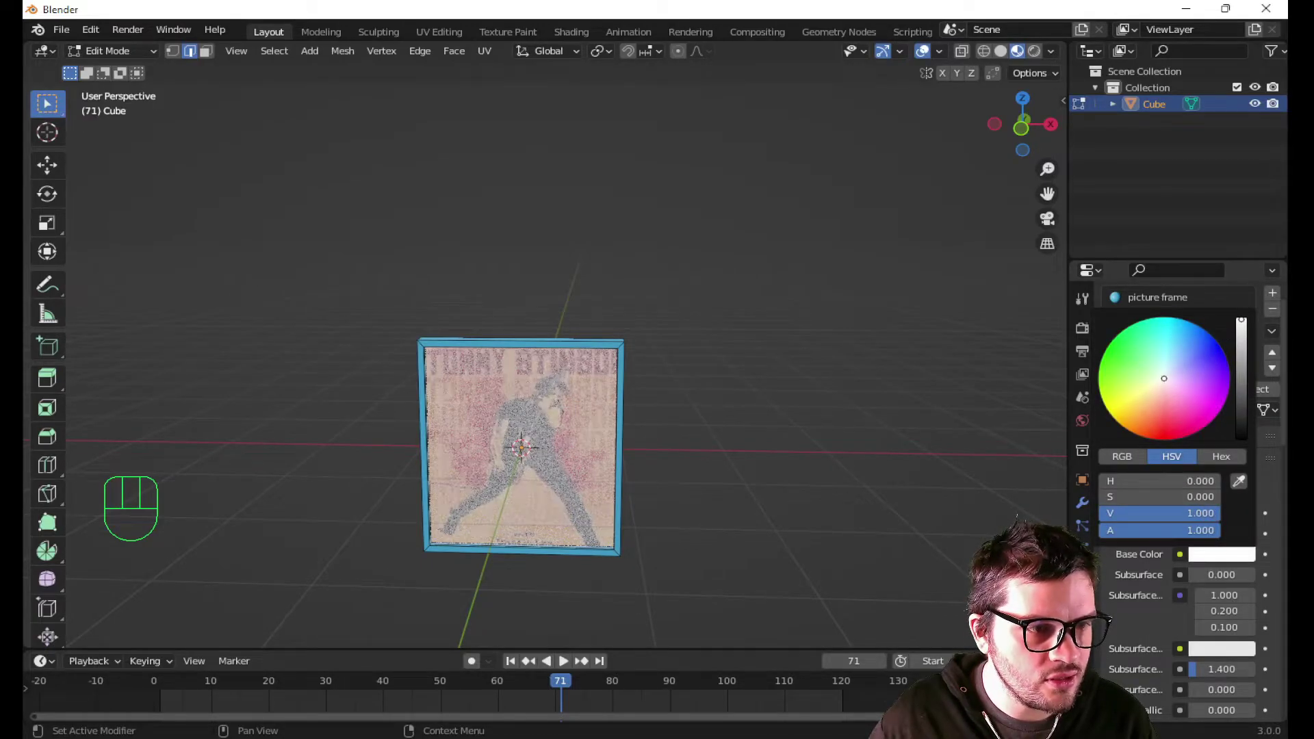
{"action": "left_click_drag", "start_coordinate": [1241, 329], "coordinate": [1241, 363]}
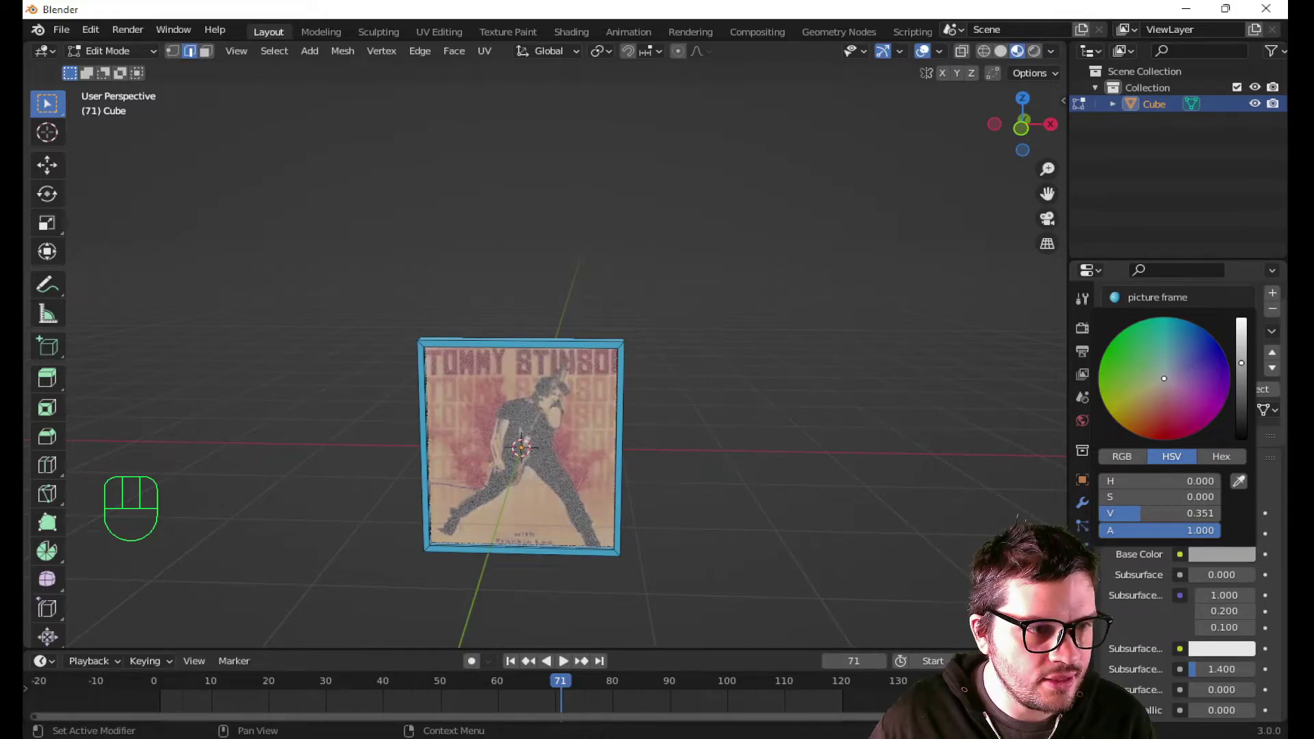
{"action": "middle_click_drag", "start_coordinate": [724, 363], "coordinate": [666, 414]}
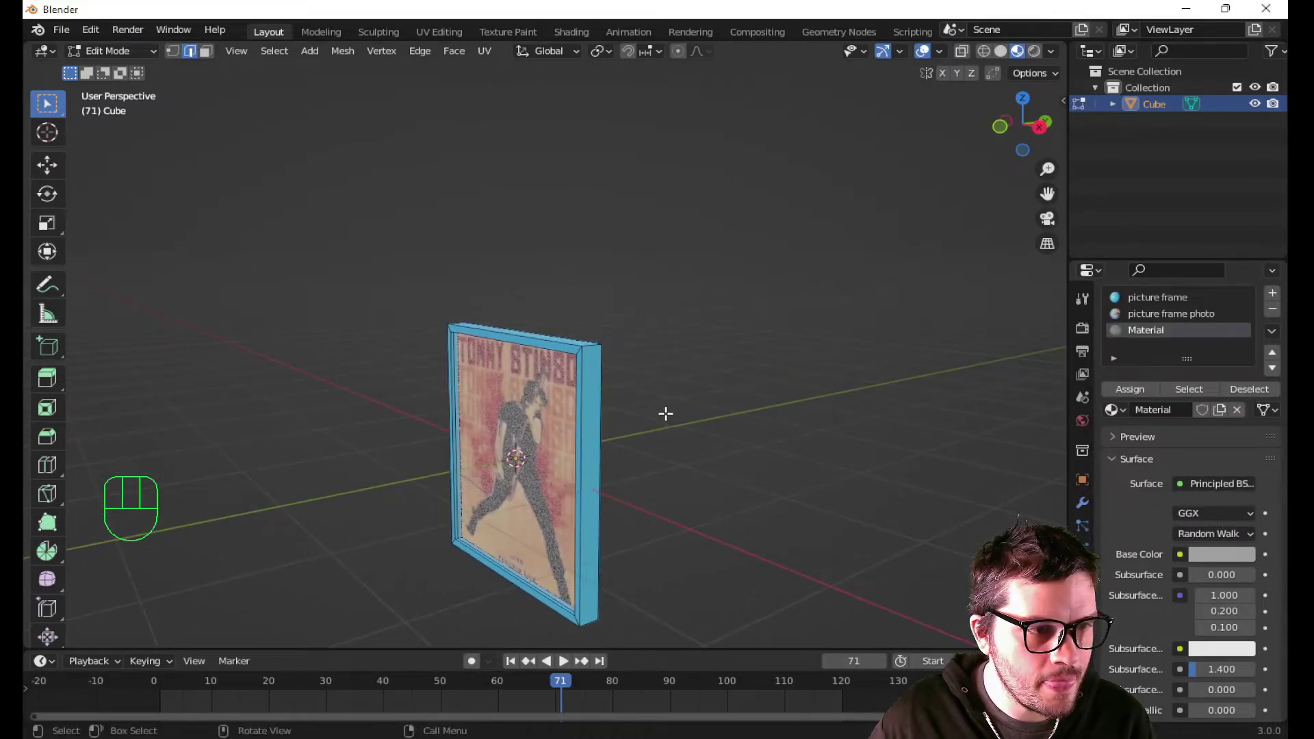
{"action": "scroll", "coordinate": [1178, 615], "scroll_direction": "down", "scroll_amount": 15}
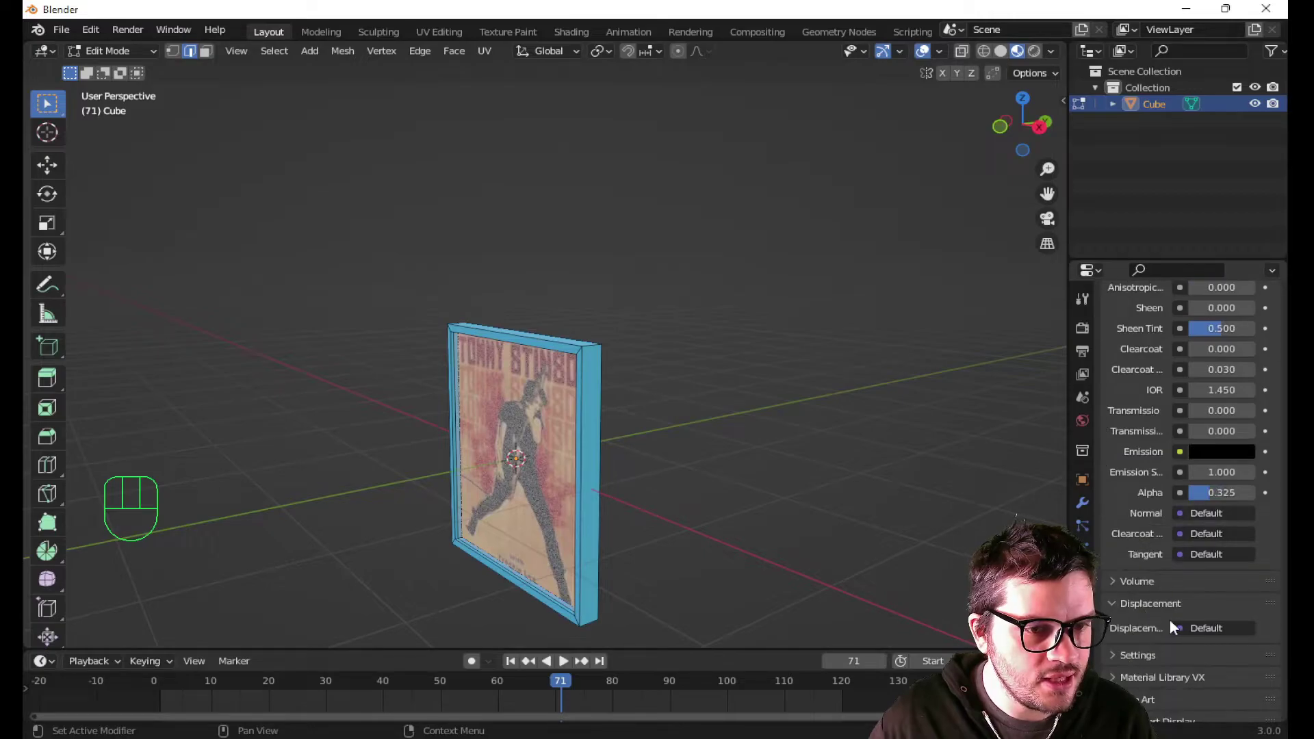
- Try Alpha Blend as the blend mode, then set it back to Alpha Hashed
{"action": "left_click", "coordinate": [1242, 561]}
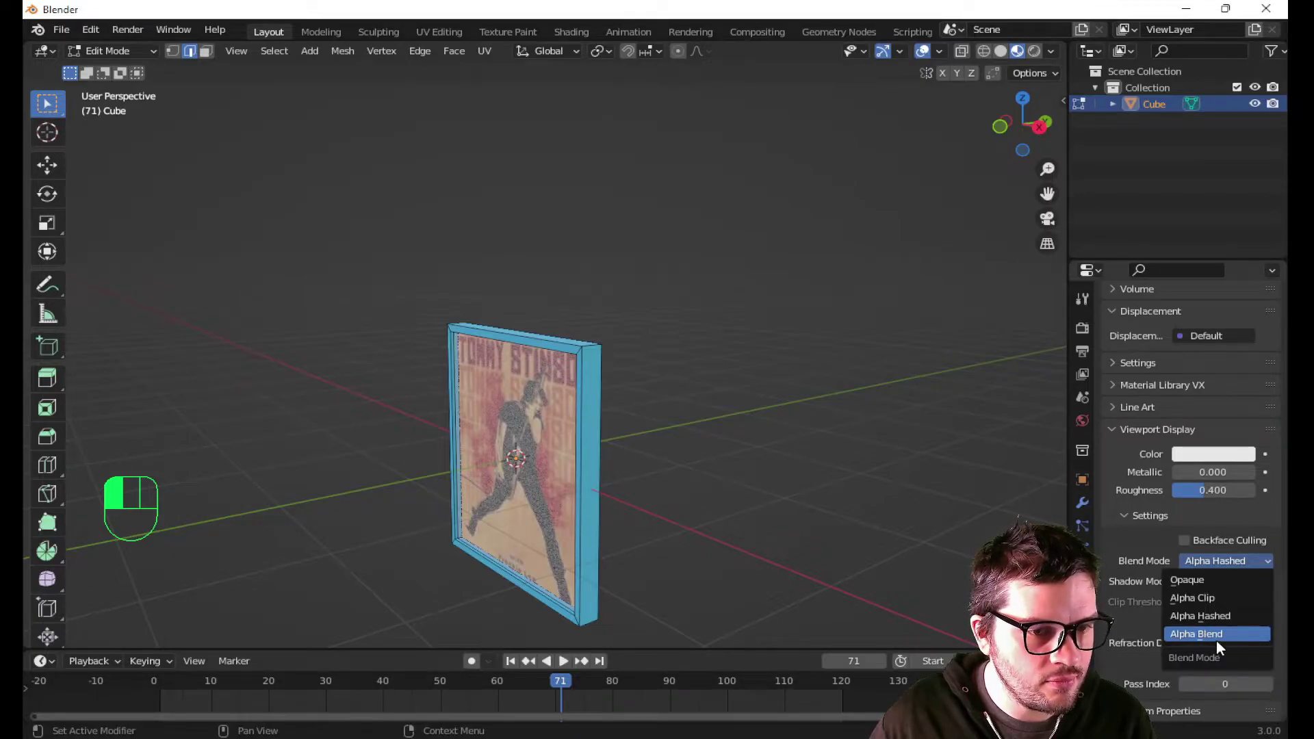
{"action": "left_click", "coordinate": [1216, 637]}
{"action": "middle_click_drag", "start_coordinate": [586, 445], "coordinate": [863, 396]}
{"action": "left_click", "coordinate": [1217, 560]}
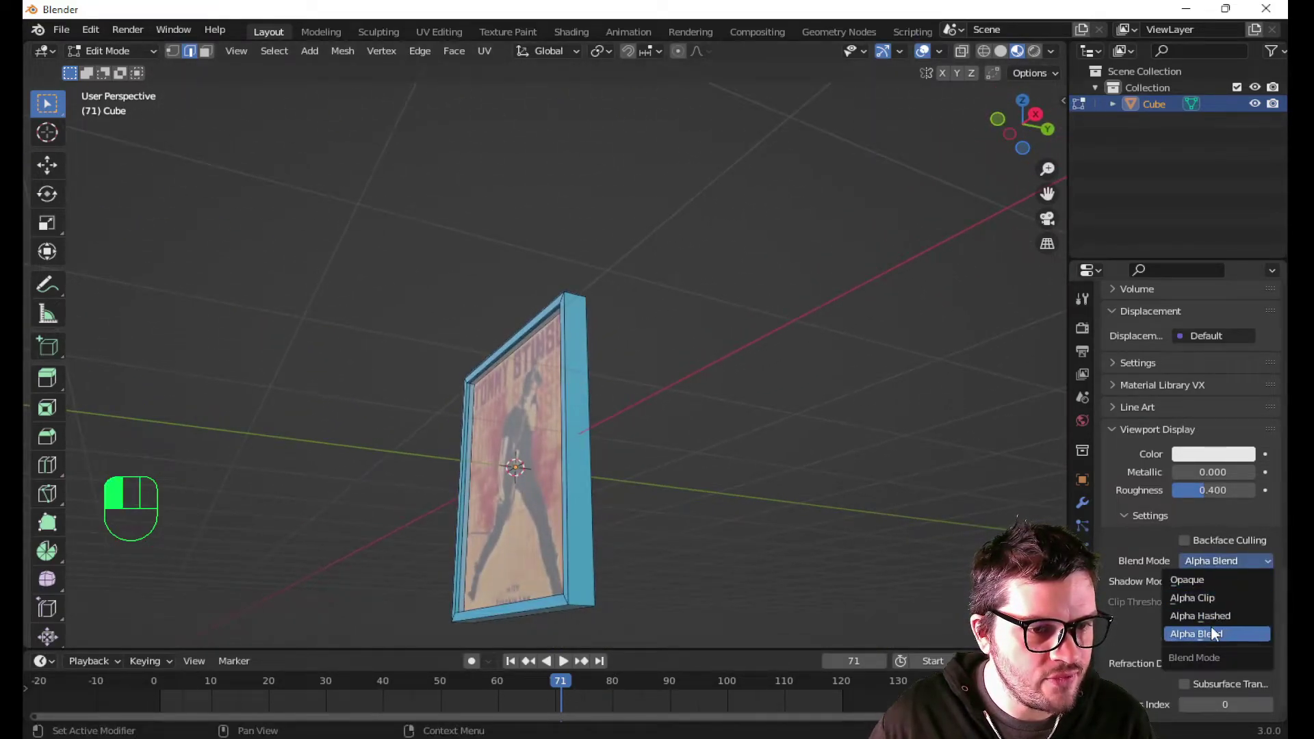
{"action": "left_click", "coordinate": [1208, 617]}
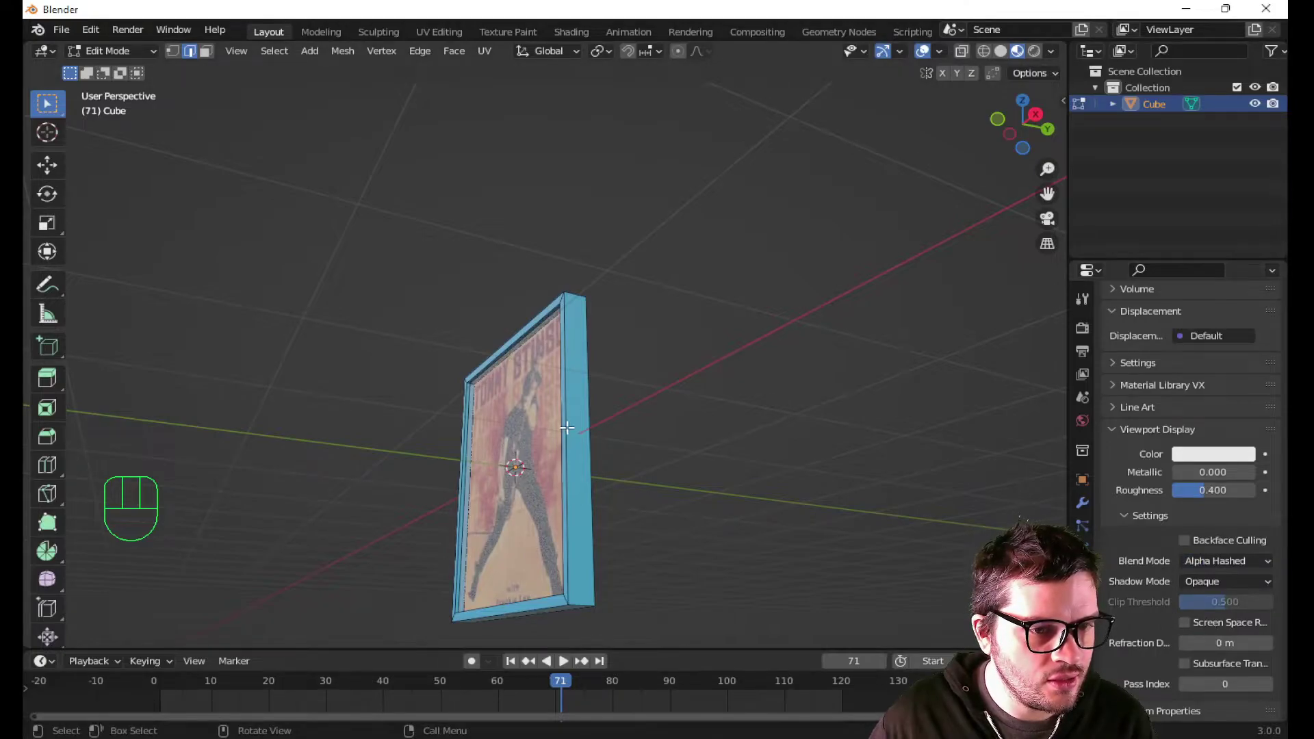
{"action": "scroll", "coordinate": [1181, 525], "scroll_direction": "up", "scroll_amount": 5}
{"action": "scroll", "coordinate": [1185, 522], "scroll_direction": "up", "scroll_amount": 20}
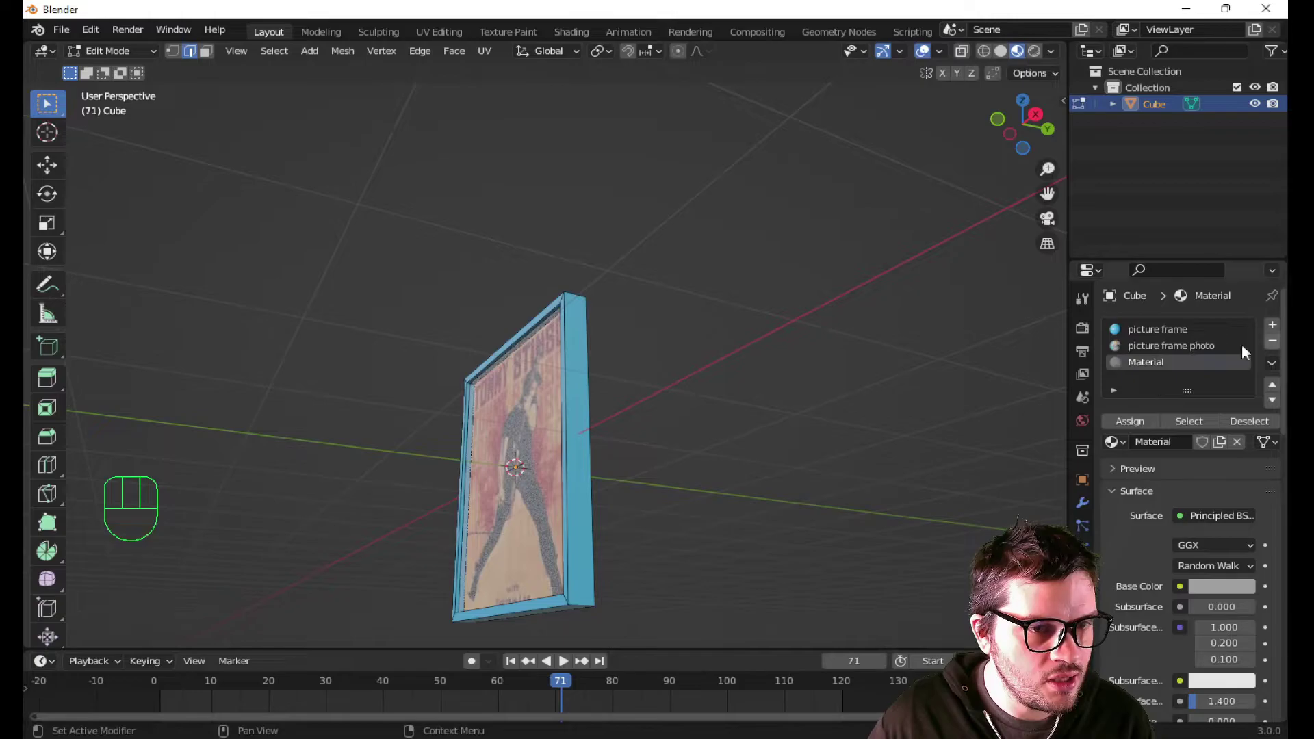
- Rename the third material to 'picture frame glass'
{"action": "double_click", "coordinate": [1146, 363]}
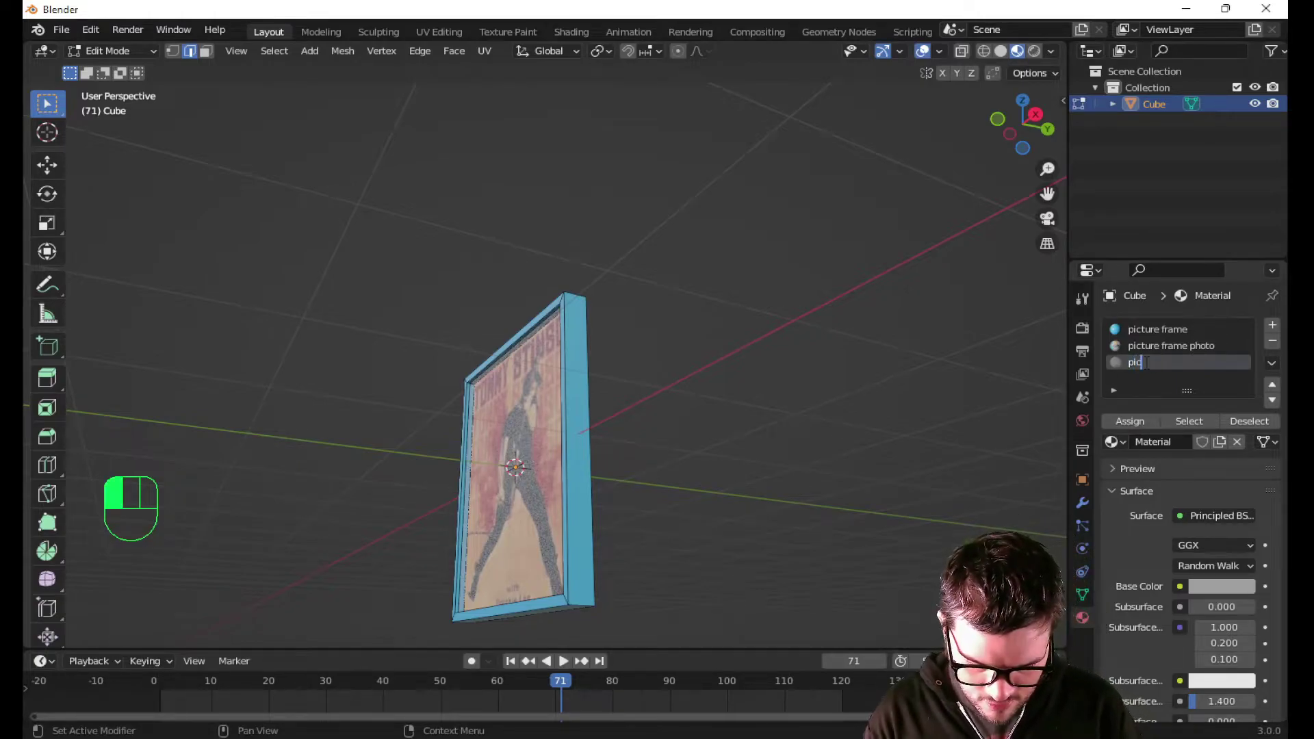
{"action": "type", "text": "picture frame gla"}
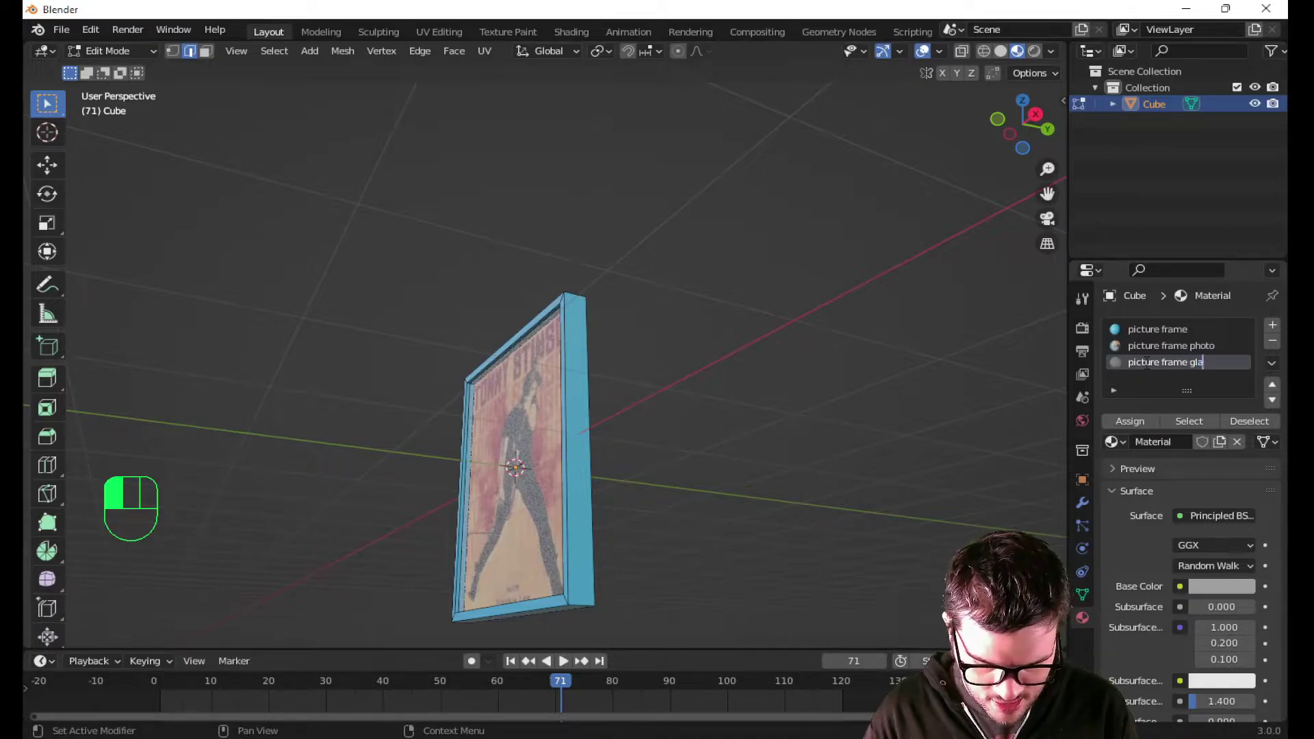
{"action": "type", "text": "ss"}
{"action": "key", "text": "Return"}
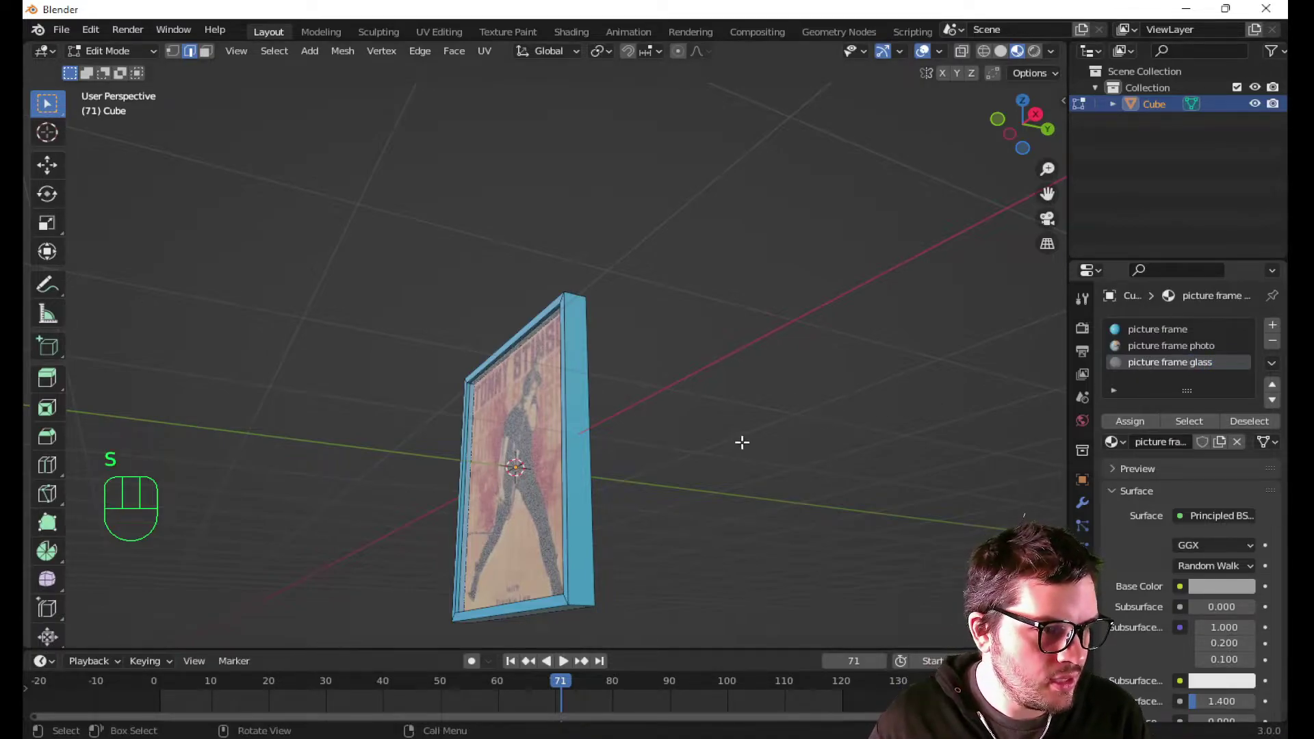
{"action": "middle_click_drag", "start_coordinate": [742, 443], "coordinate": [901, 505]}
- Back in Object Mode, set the picture frame material's base colour value to 0 for black
{"action": "key", "text": "Tab"}
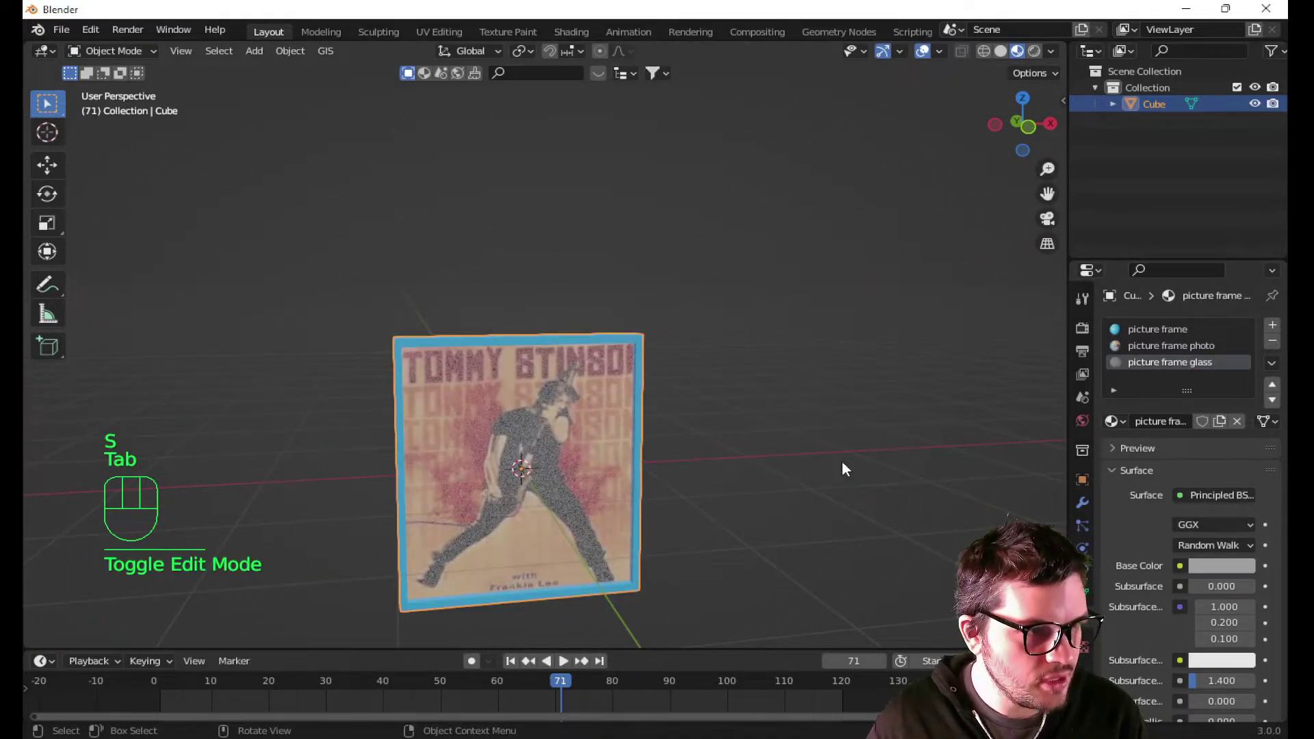
{"action": "left_click", "coordinate": [707, 436]}
{"action": "left_click", "coordinate": [1136, 331]}
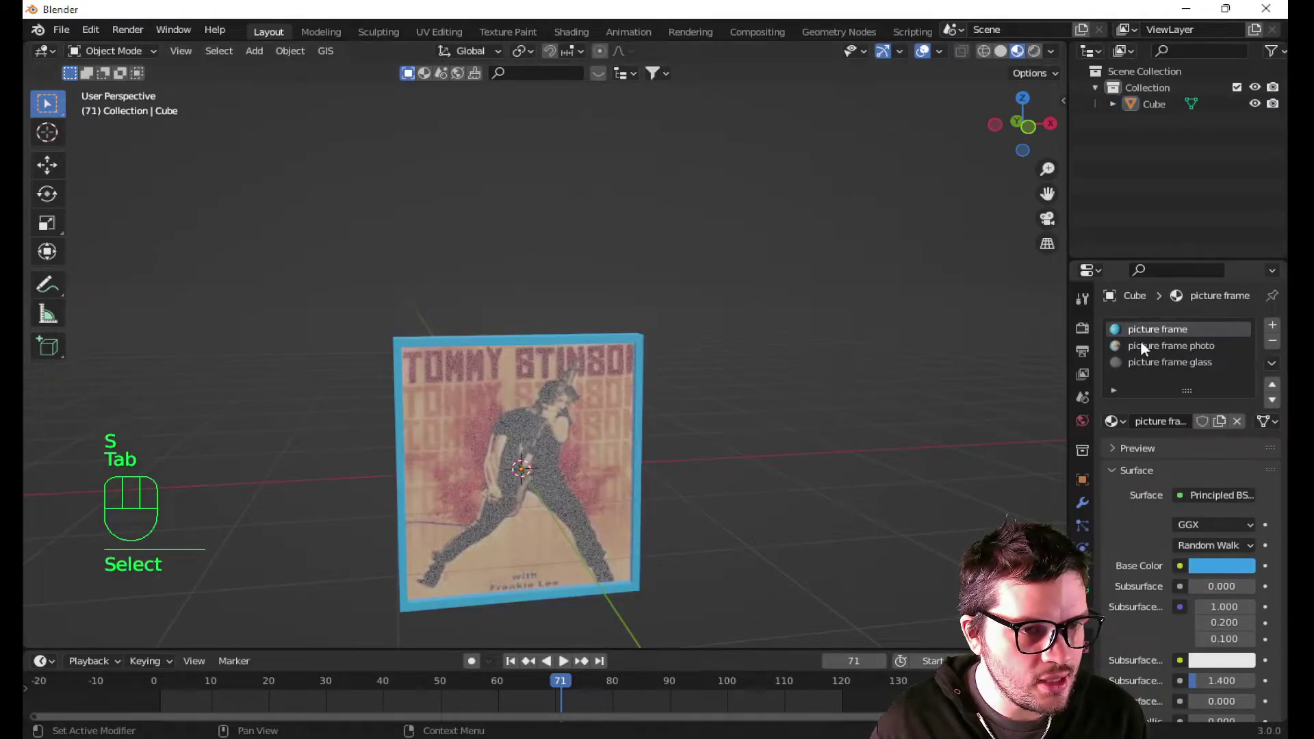
{"action": "left_click", "coordinate": [1191, 565]}
{"action": "left_click_drag", "start_coordinate": [1238, 356], "coordinate": [1241, 441]}
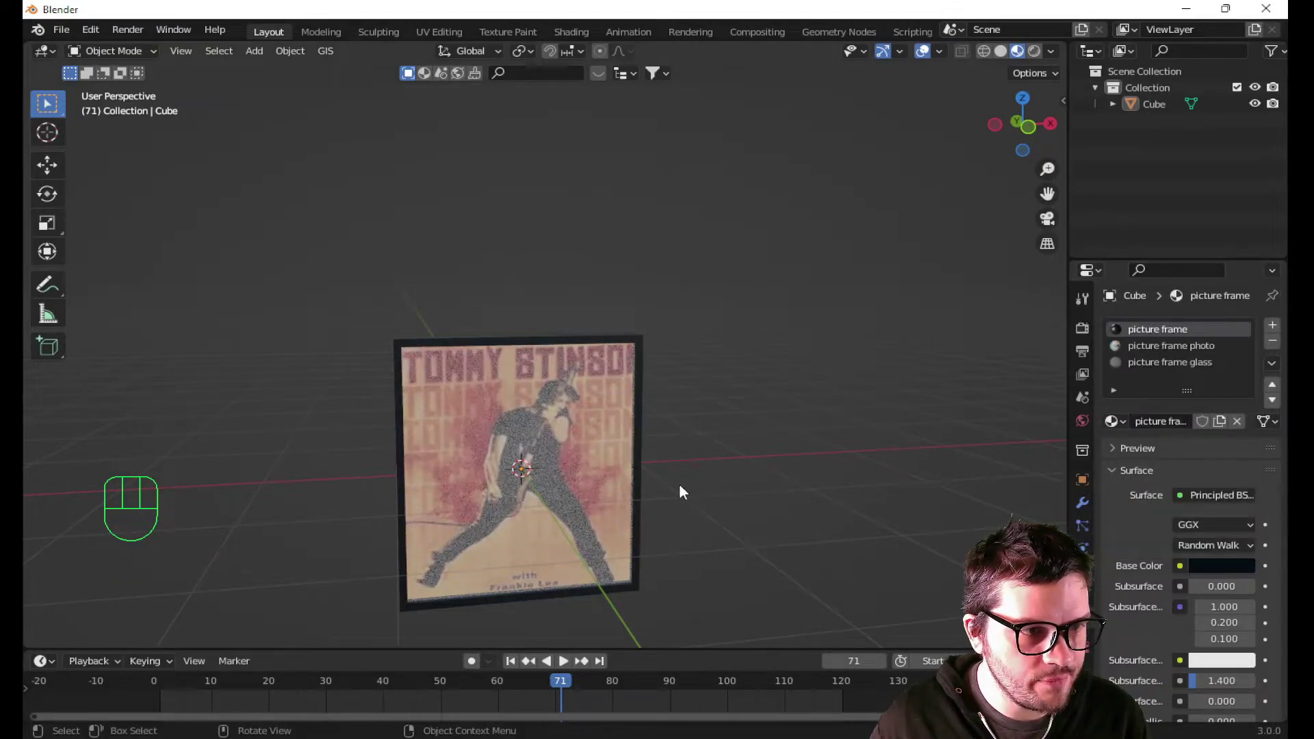
{"action": "mouse_move", "coordinate": [680, 490]}
{"action": "middle_mouse_down"}
{"action": "mouse_move", "coordinate": [692, 372]}
{"action": "mouse_move", "coordinate": [593, 420]}
{"action": "mouse_move", "coordinate": [606, 414]}
{"action": "mouse_move", "coordinate": [586, 475]}
{"action": "mouse_move", "coordinate": [742, 425]}
{"action": "mouse_move", "coordinate": [746, 486]}
{"action": "mouse_move", "coordinate": [693, 440]}
{"action": "mouse_move", "coordinate": [666, 449]}
{"action": "mouse_move", "coordinate": [703, 429]}
{"action": "mouse_move", "coordinate": [668, 470]}
{"action": "middle_mouse_up"}
{"action": "scroll", "coordinate": [745, 425], "scroll_direction": "down", "scroll_amount": 2}
{"action": "scroll", "coordinate": [665, 456], "scroll_direction": "down", "scroll_amount": 2}
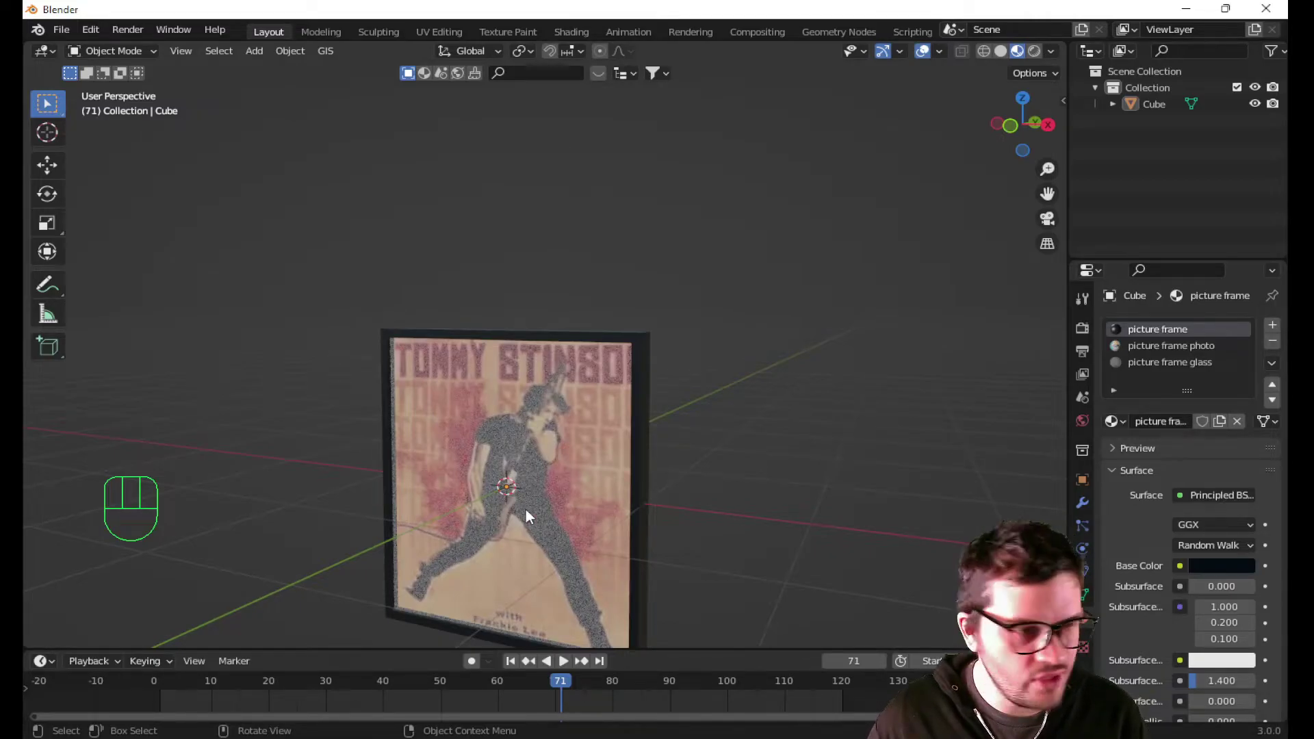
{"action": "scroll", "coordinate": [524, 510], "scroll_direction": "down", "scroll_amount": 3}
{"action": "middle_click_drag", "start_coordinate": [523, 511], "coordinate": [556, 426]}
- Duplicate the whole frame mesh twice along X, placing one copy right and one left of the original
{"action": "left_click", "coordinate": [557, 426]}
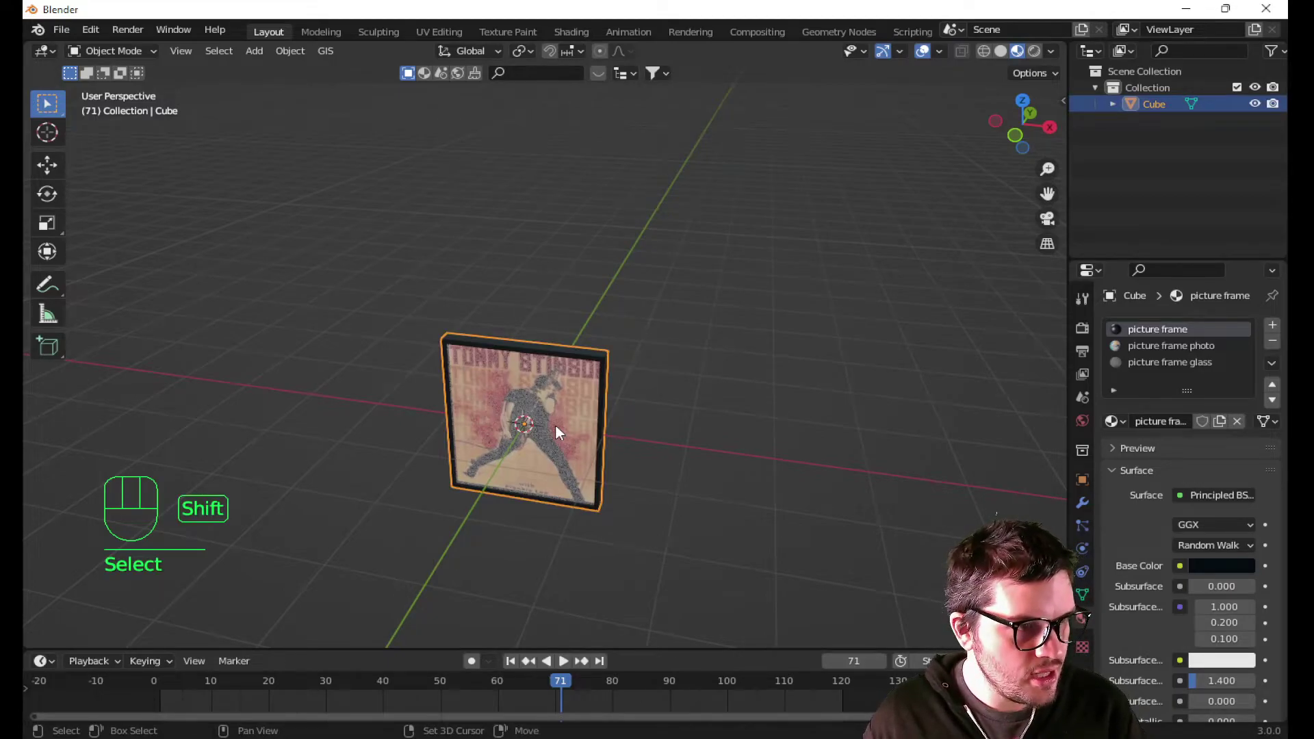
{"action": "key", "text": "Tab"}
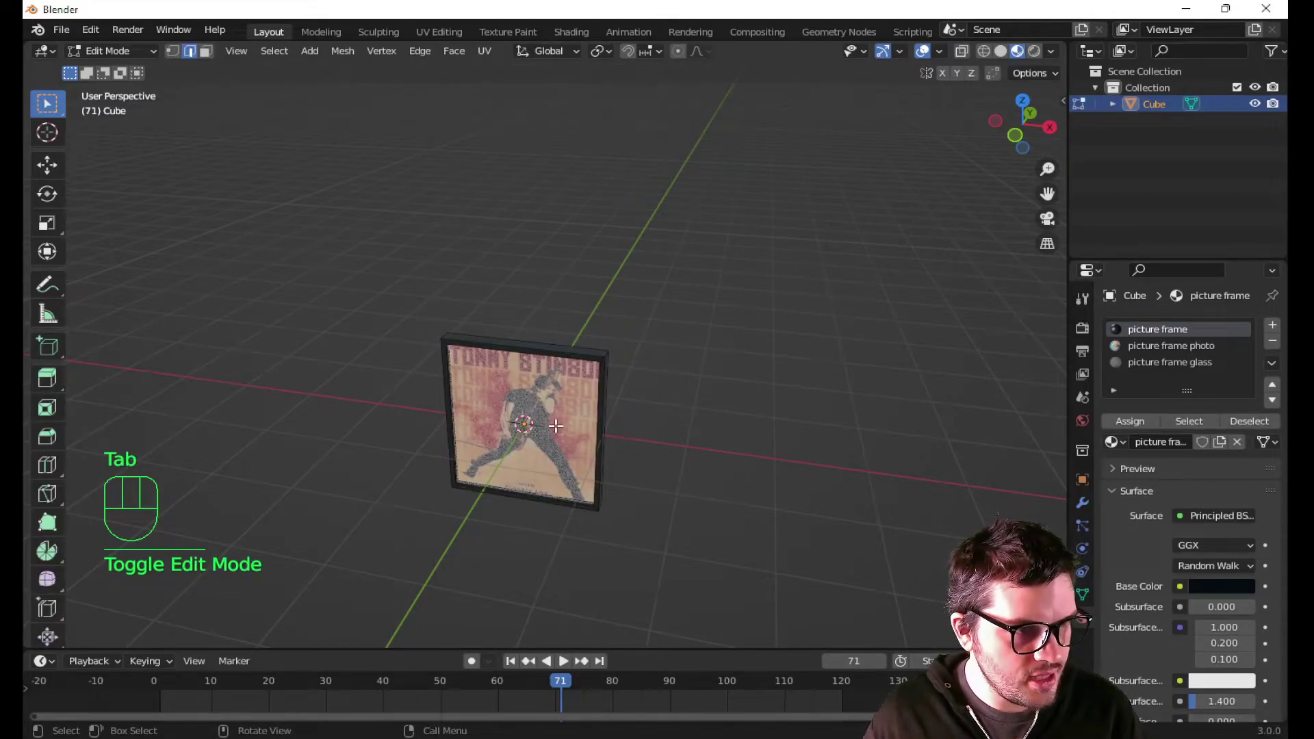
{"action": "key", "text": "a"}
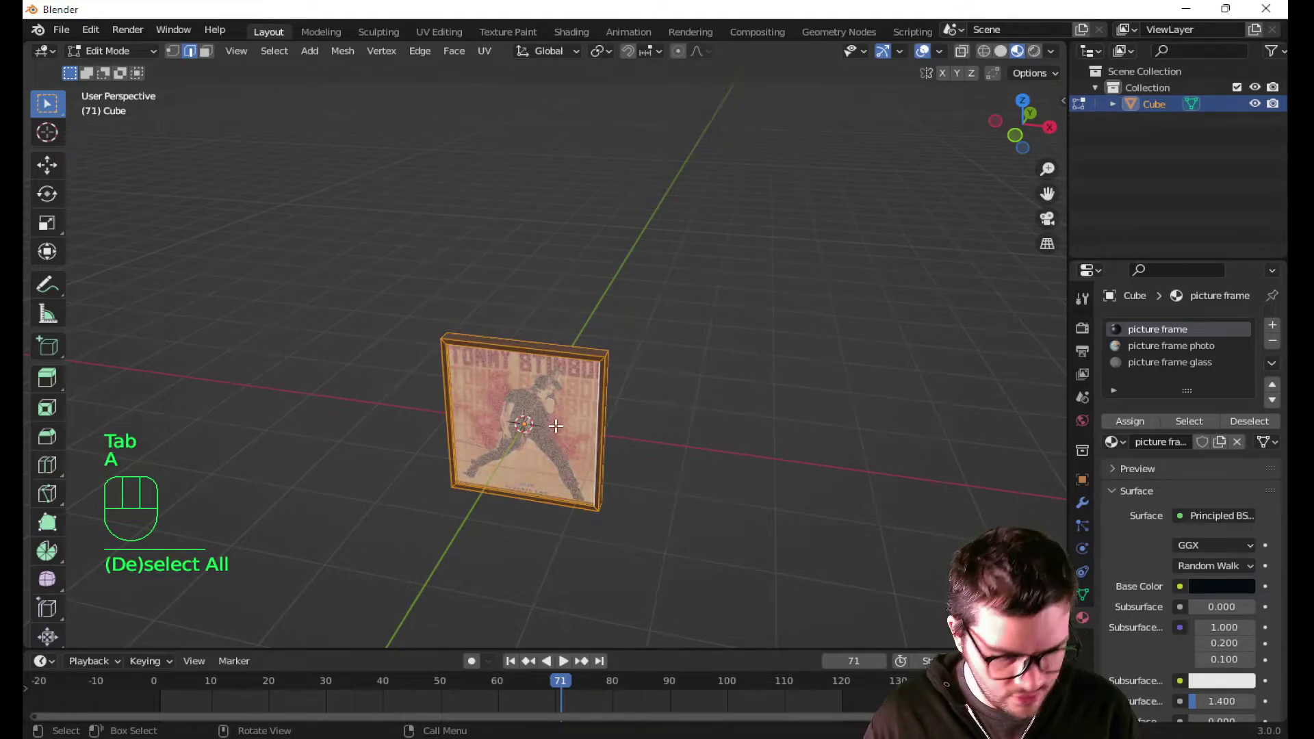
{"action": "key", "text": "shift"}
{"action": "key", "text": "shift+d"}
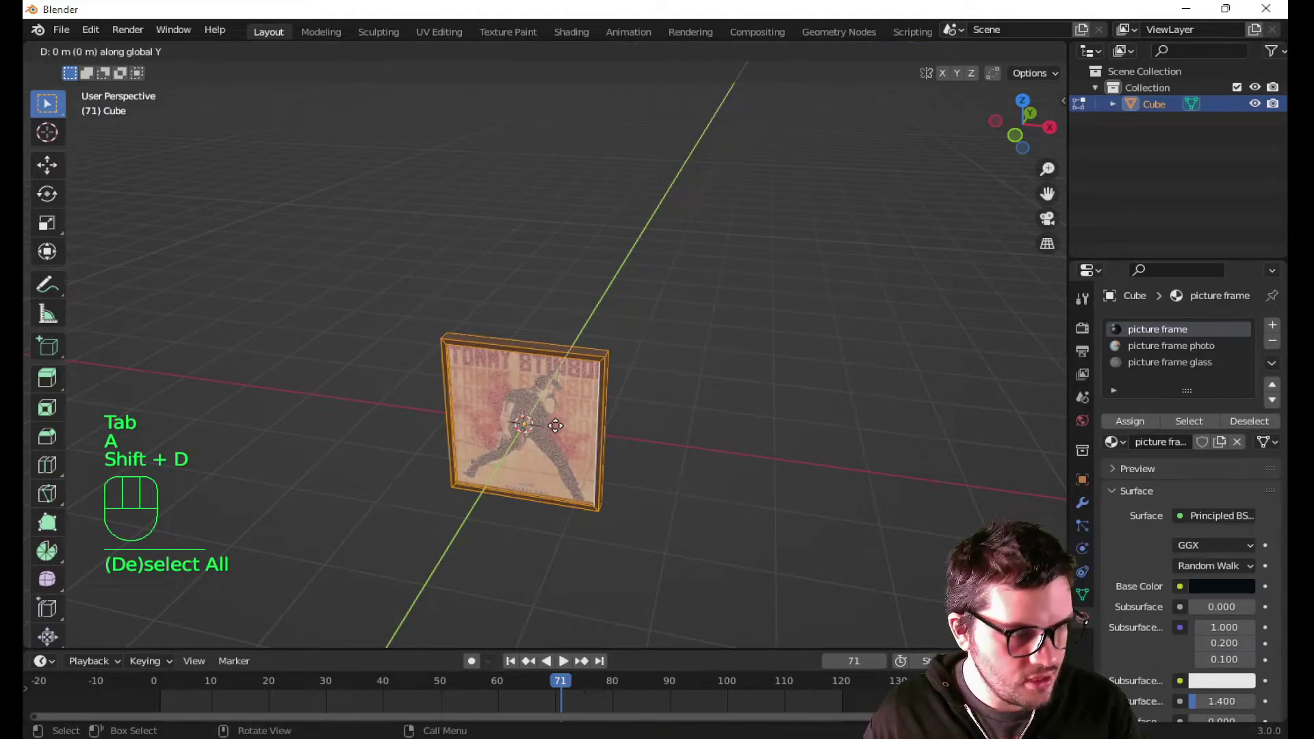
{"action": "left_click", "coordinate": [770, 443]}
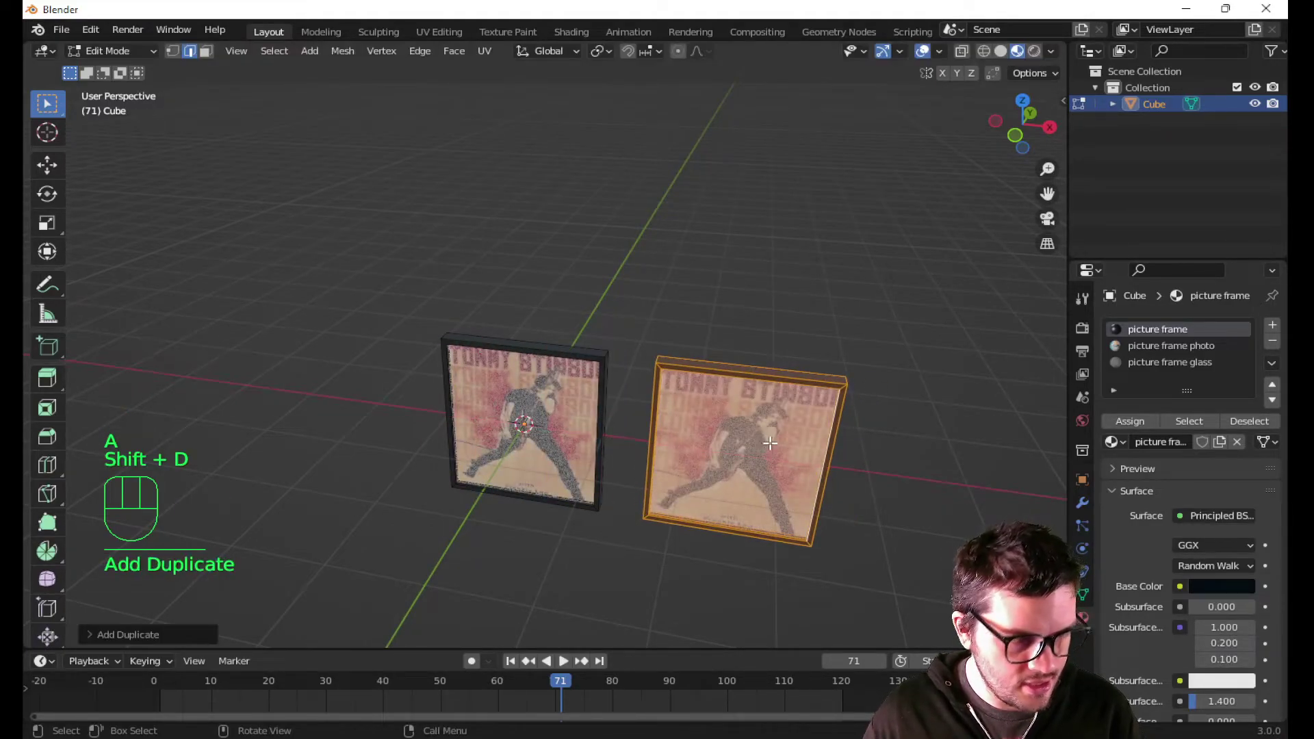
{"action": "key", "text": "shift+d"}
{"action": "key", "text": "x"}
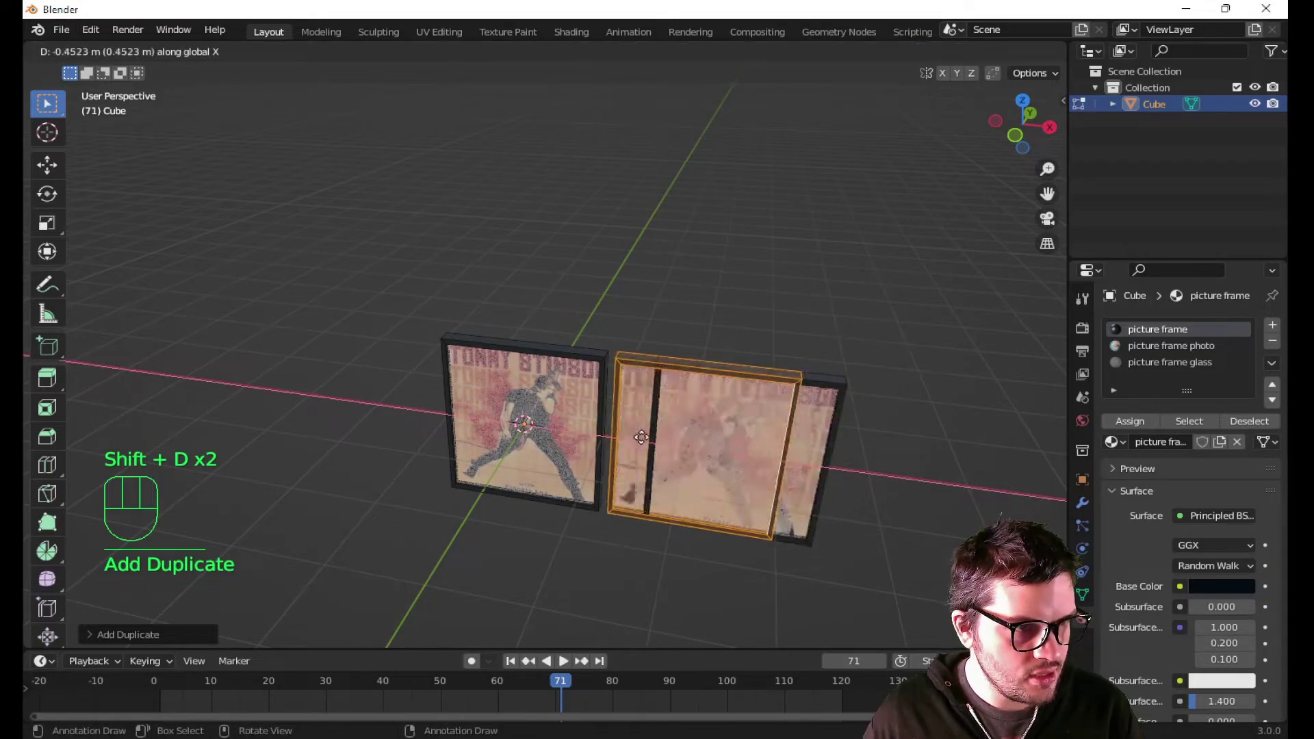
{"action": "left_click", "coordinate": [371, 386]}
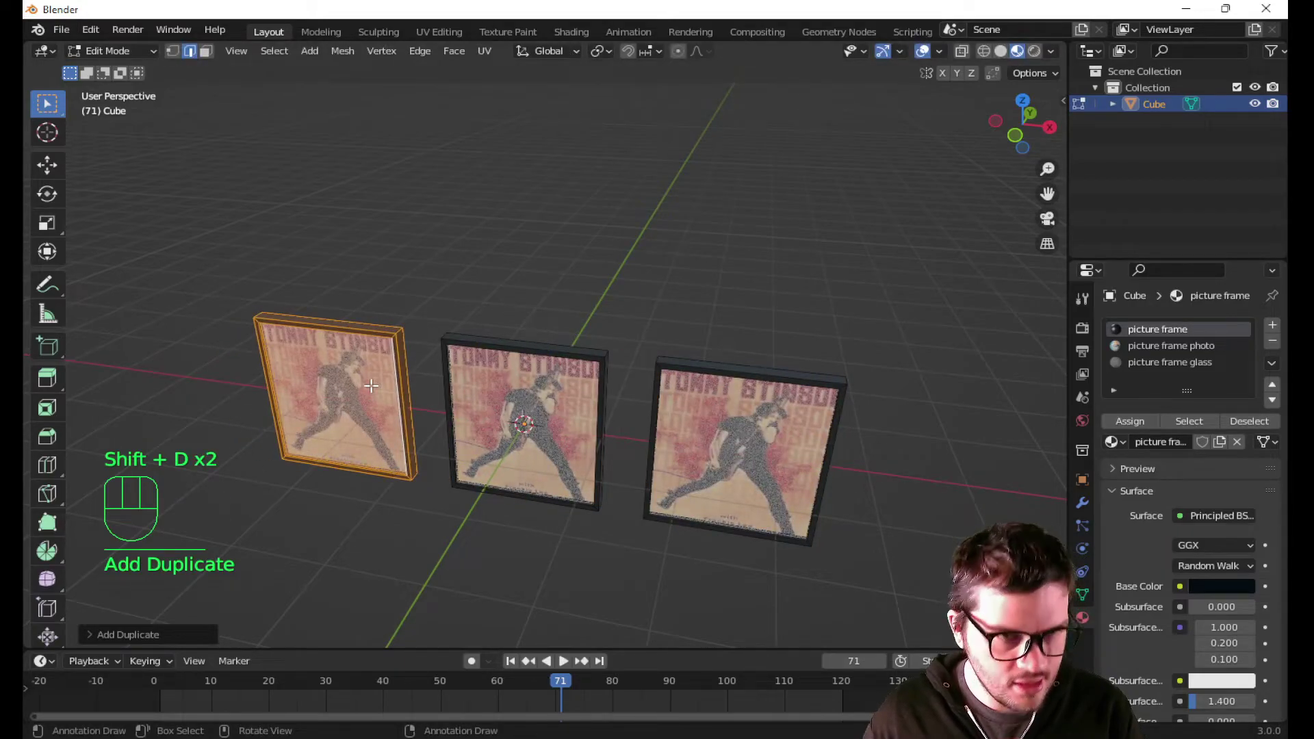
- In face select, hide the right and middle frames' glass faces and select the middle poster face
{"action": "key", "text": "3"}
{"action": "left_click", "coordinate": [712, 442]}
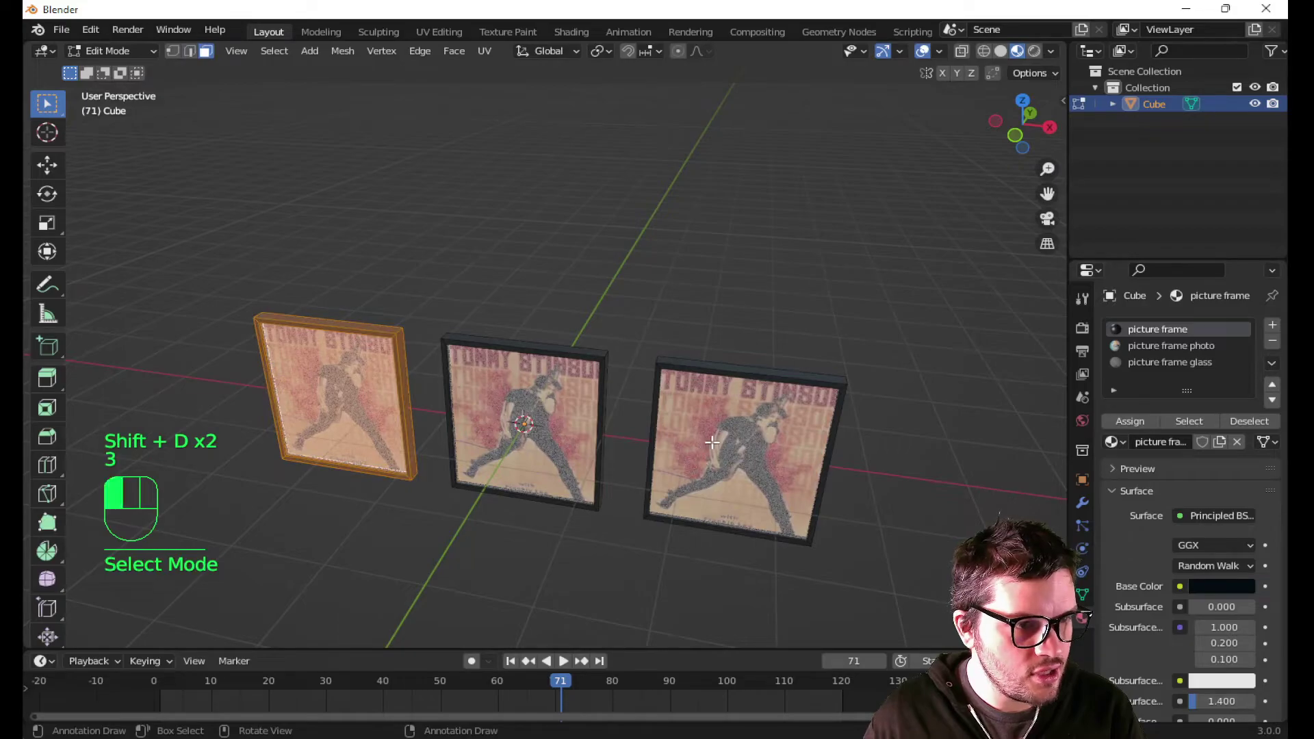
{"action": "key", "text": "h"}
{"action": "left_click", "coordinate": [494, 411]}
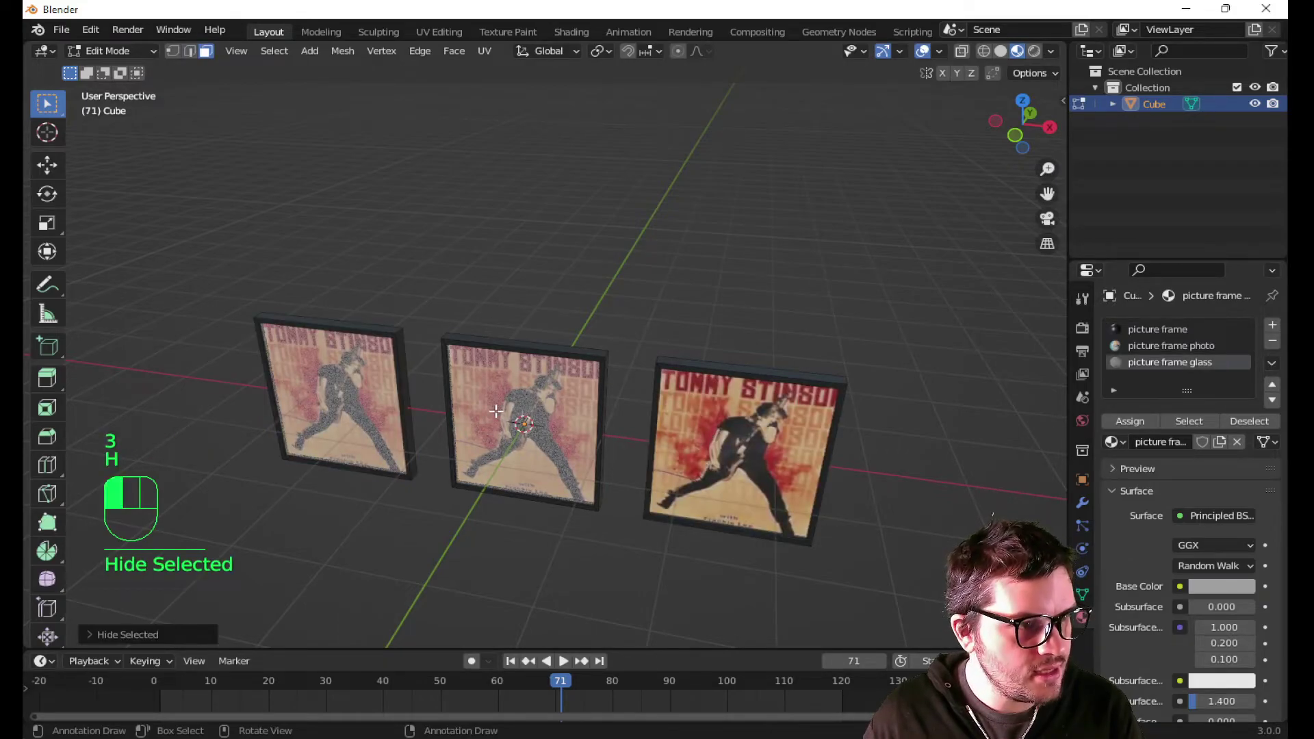
{"action": "key", "text": "h"}
{"action": "left_click", "coordinate": [494, 411]}
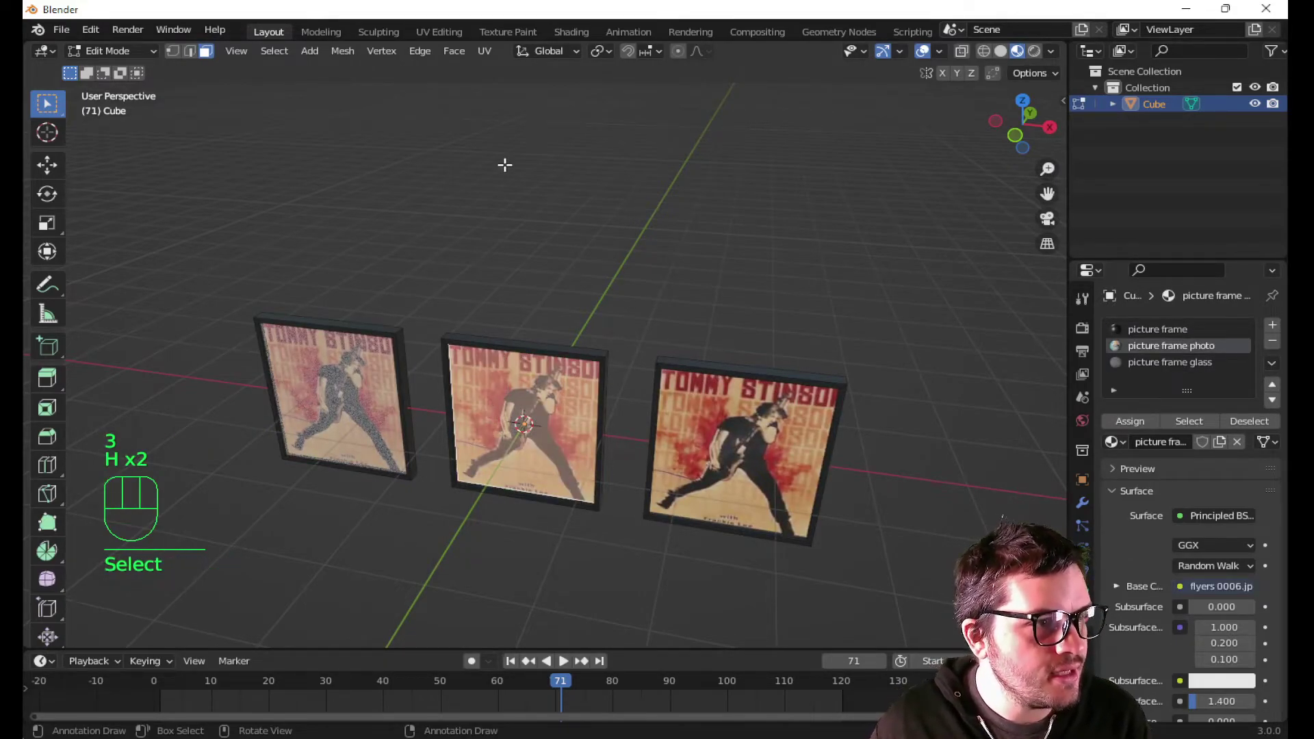
- In UV Editing, move and scale the middle poster's UVs onto the Ramones flyer
{"action": "left_click", "coordinate": [445, 31]}
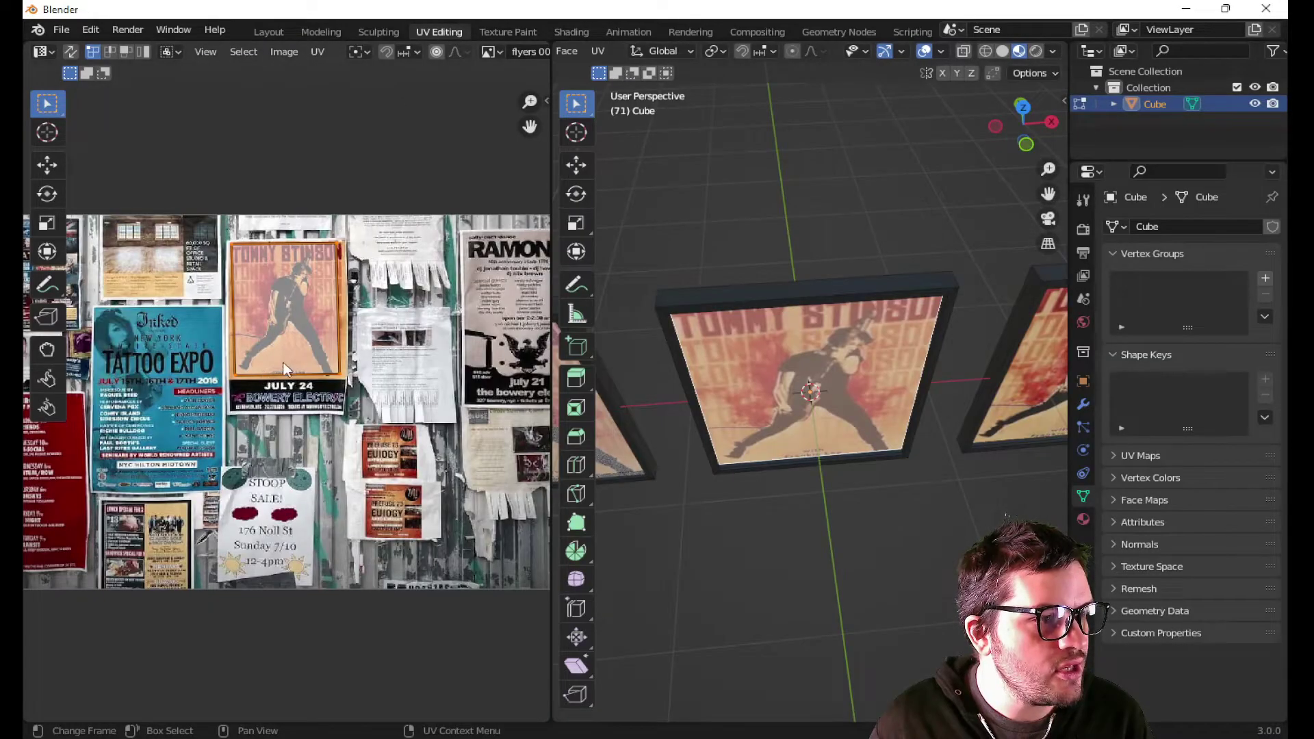
{"action": "scroll", "coordinate": [304, 314], "scroll_direction": "down", "scroll_amount": 3}
{"action": "scroll", "coordinate": [292, 351], "scroll_direction": "up", "scroll_amount": 3}
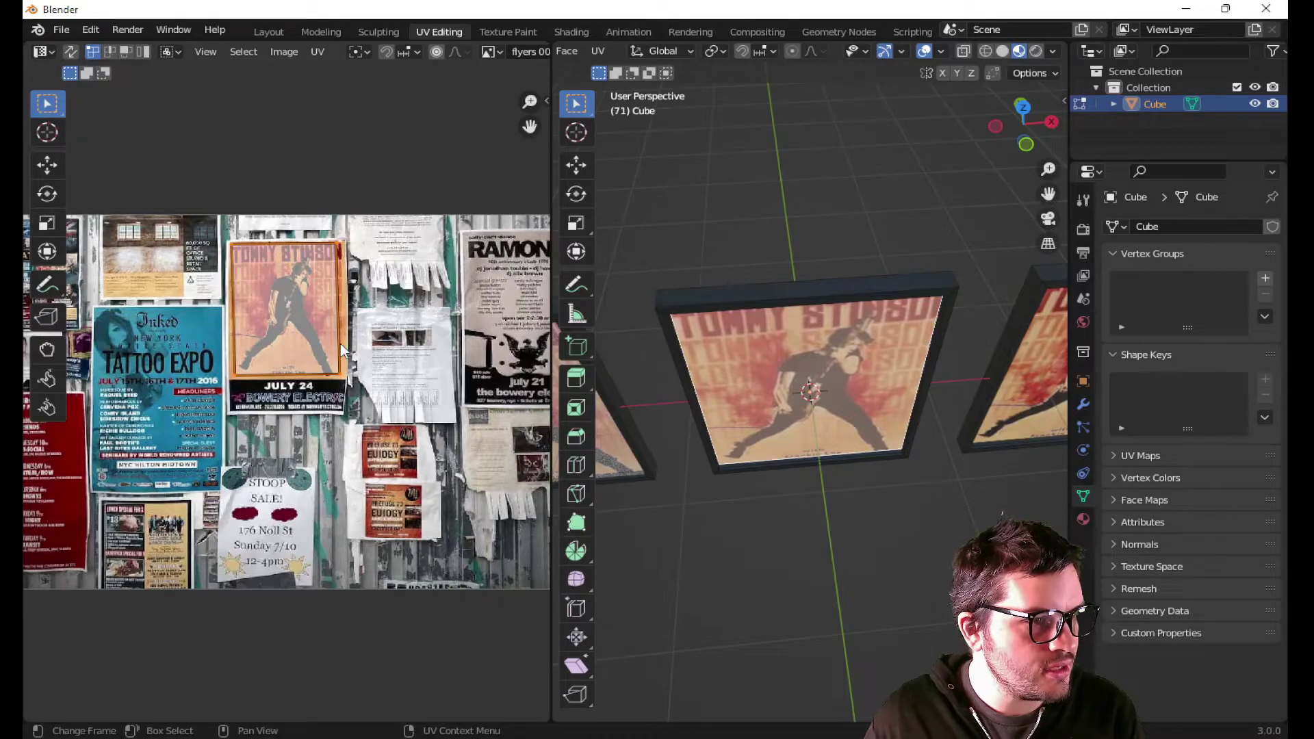
{"action": "scroll", "coordinate": [307, 343], "scroll_direction": "down", "scroll_amount": 2}
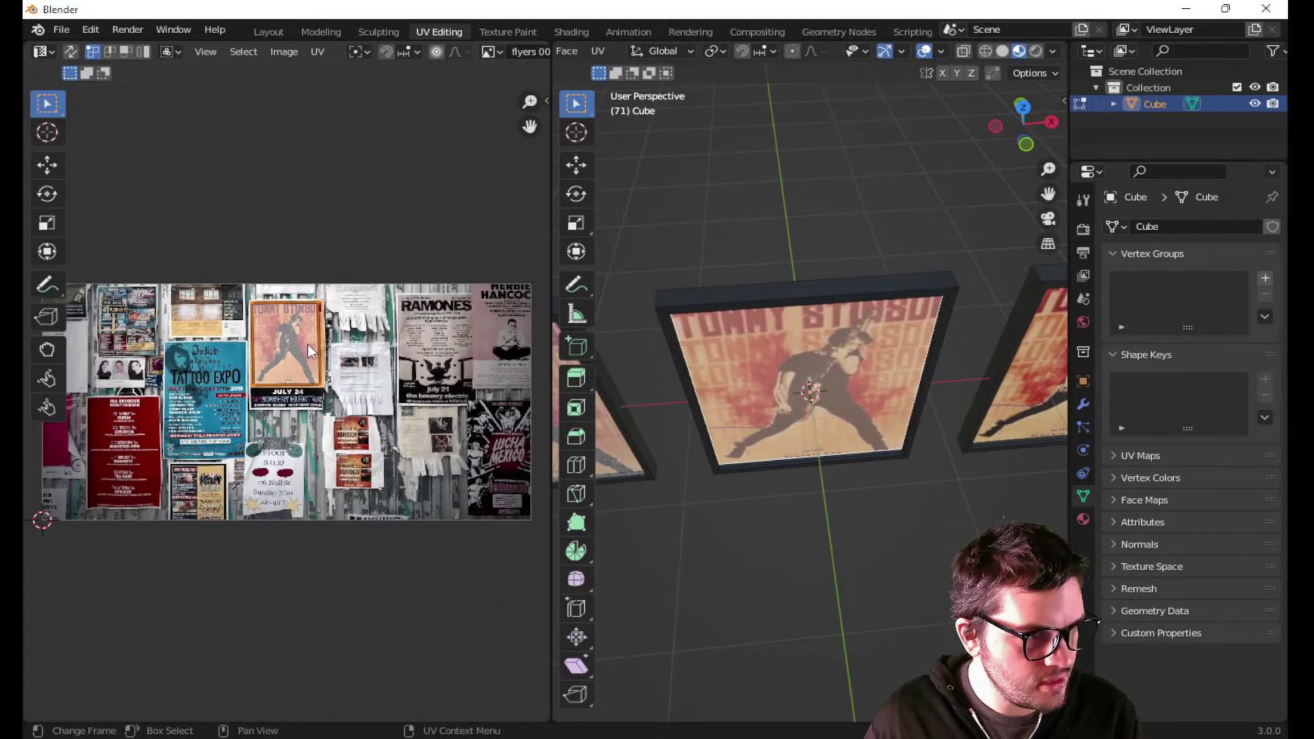
{"action": "key", "text": "g"}
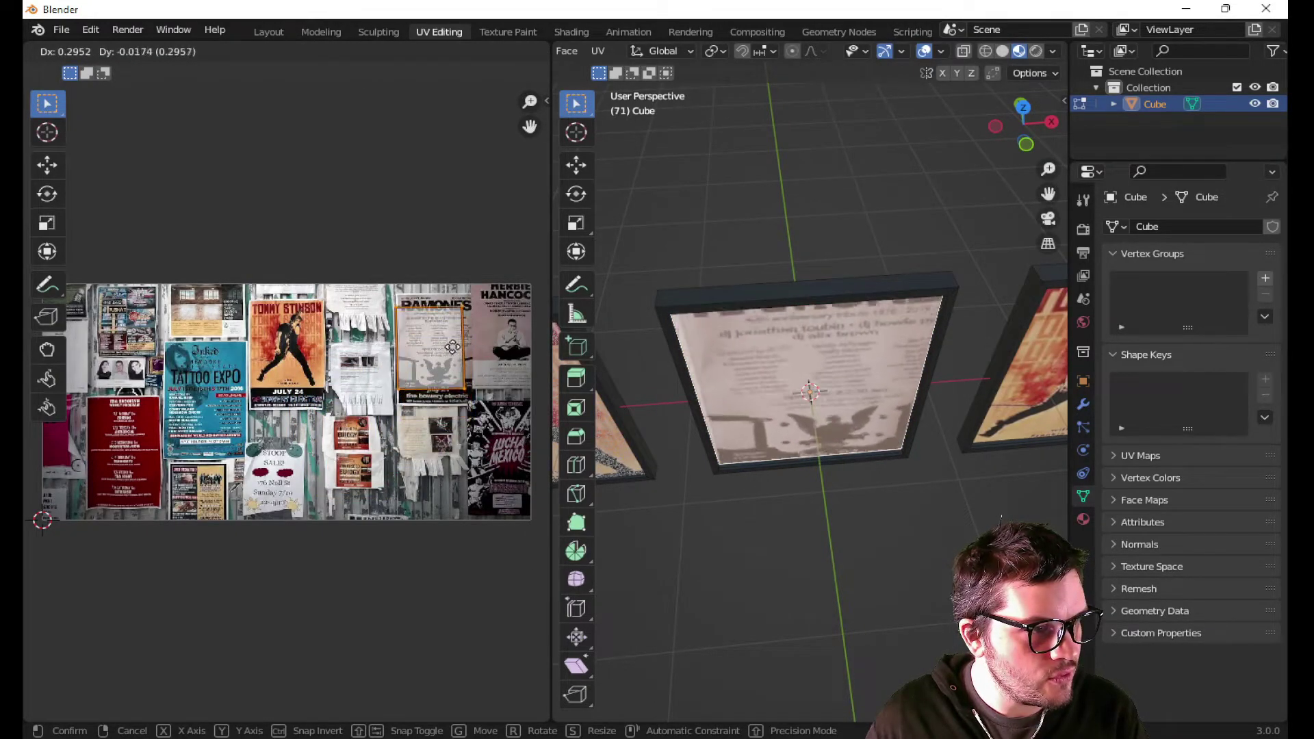
{"action": "left_click", "coordinate": [460, 340]}
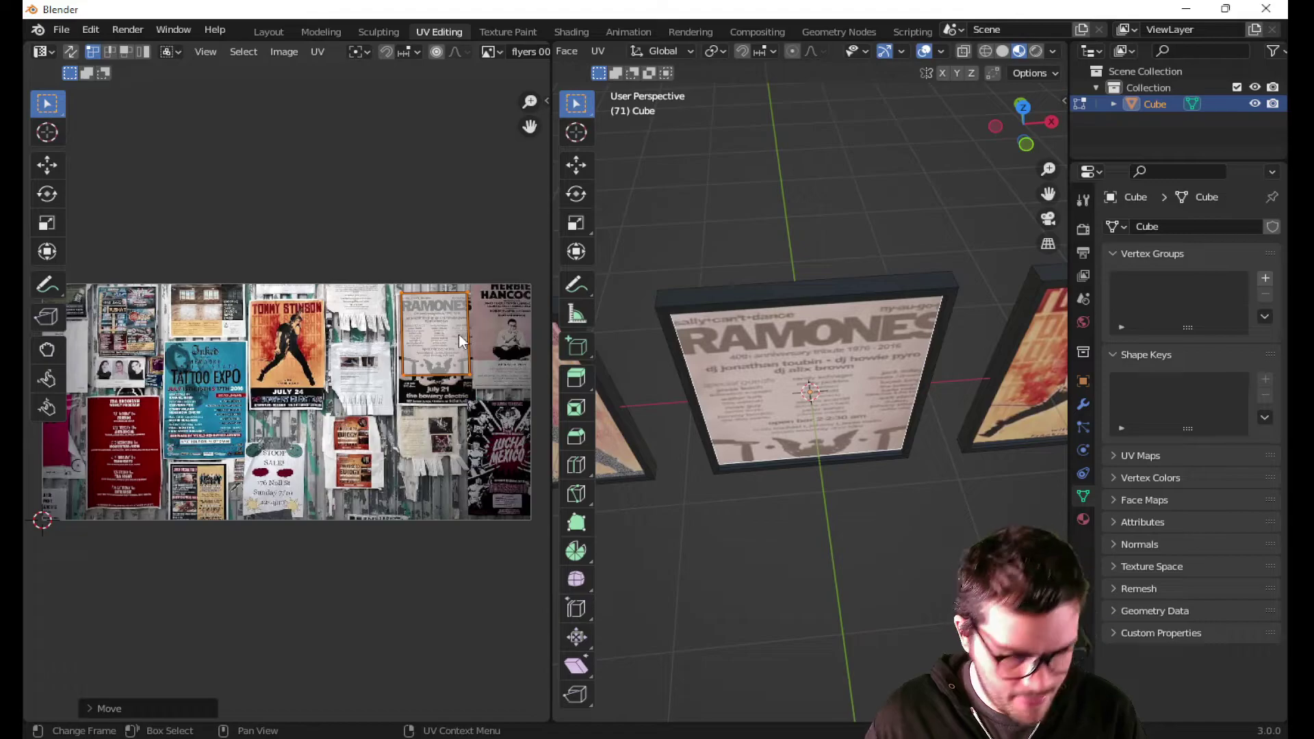
{"action": "key", "text": "s"}
{"action": "left_click", "coordinate": [467, 340]}
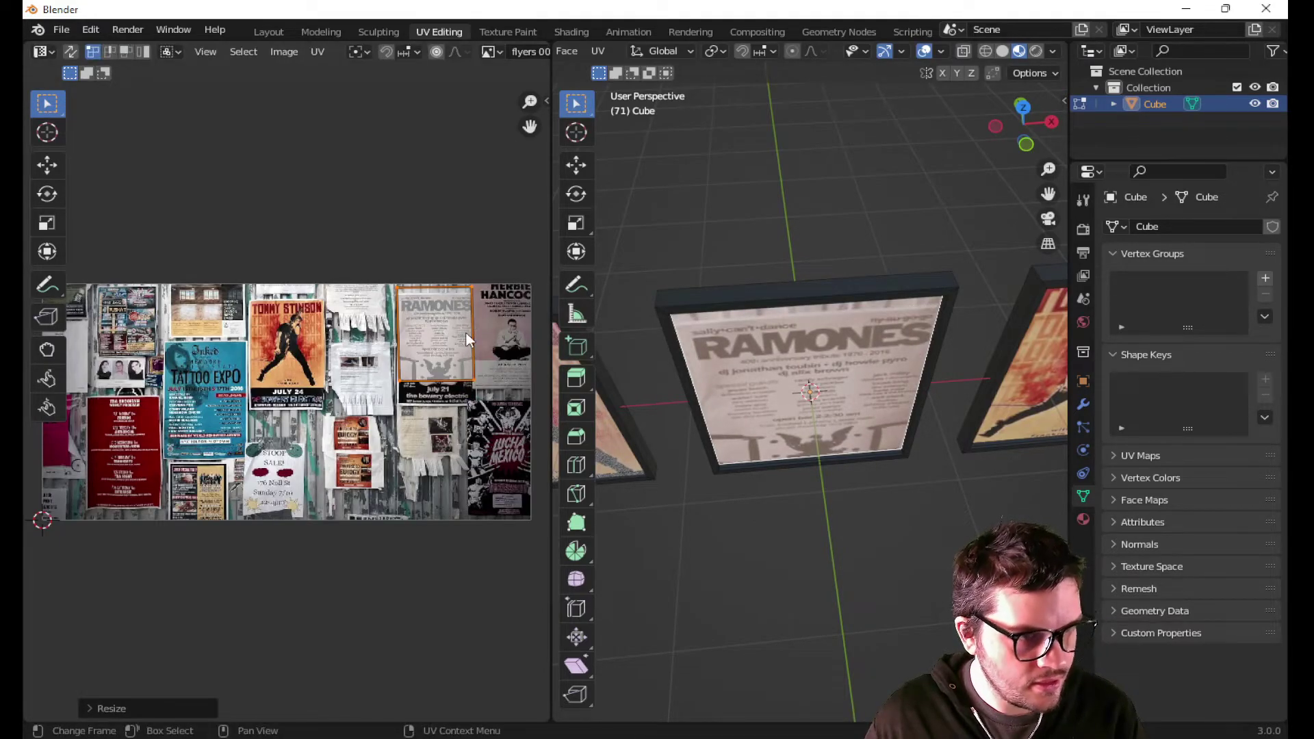
{"action": "key", "text": "g"}
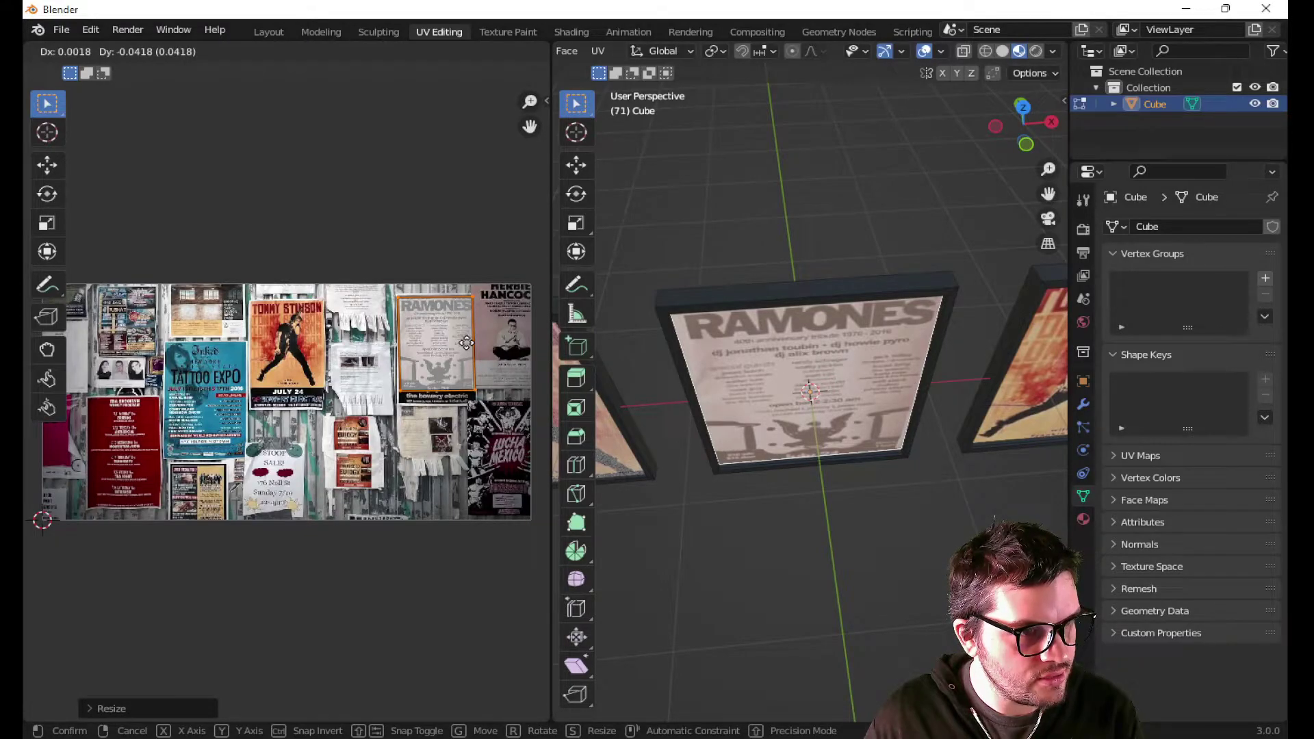
{"action": "left_click", "coordinate": [467, 342]}
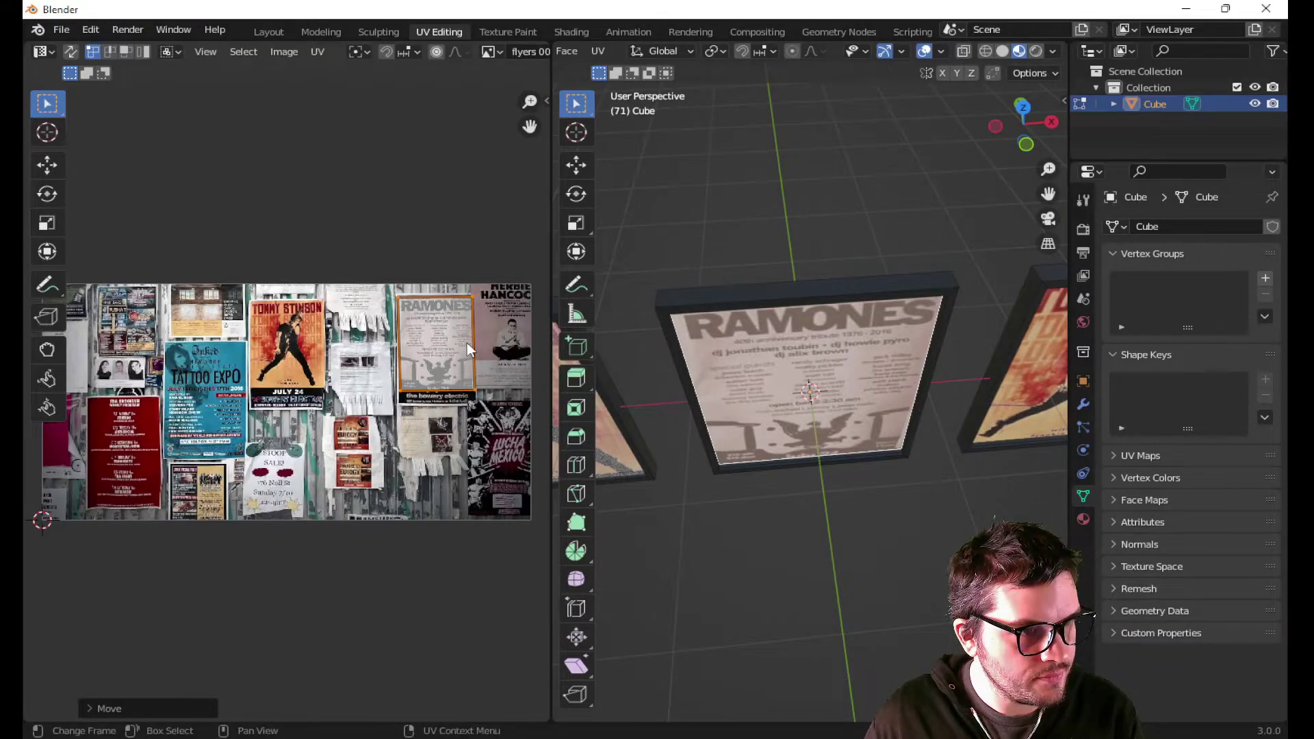
- Move and scale the right frame's picture UVs onto the band flyer
{"action": "left_click", "coordinate": [1007, 400]}
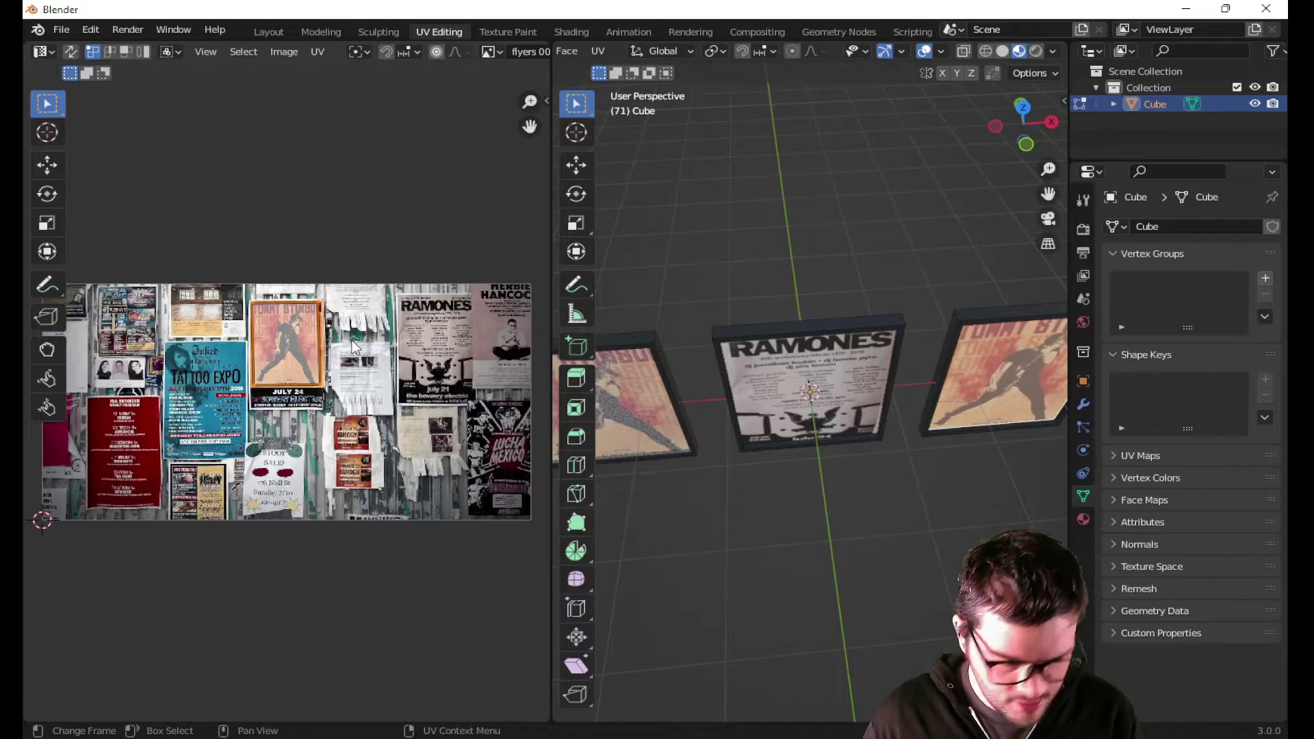
{"action": "key", "text": "g"}
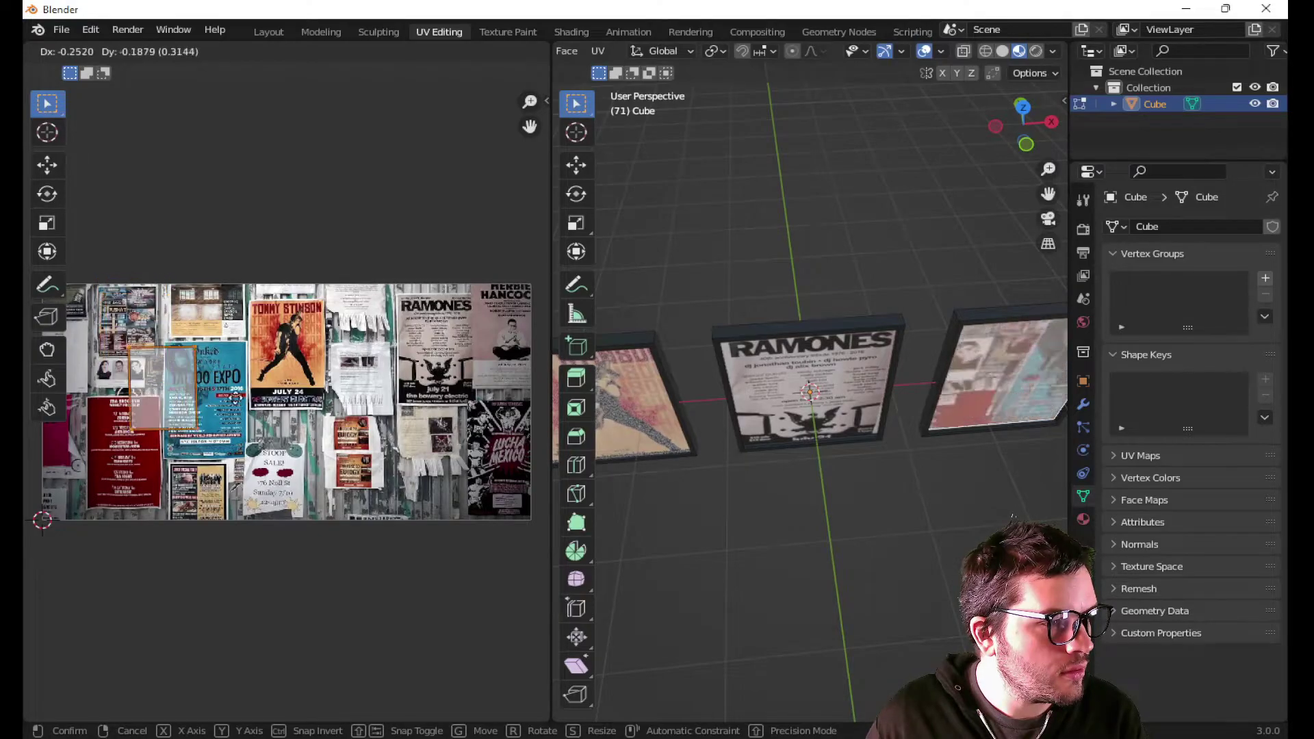
{"action": "left_click", "coordinate": [251, 475]}
{"action": "key", "text": "s"}
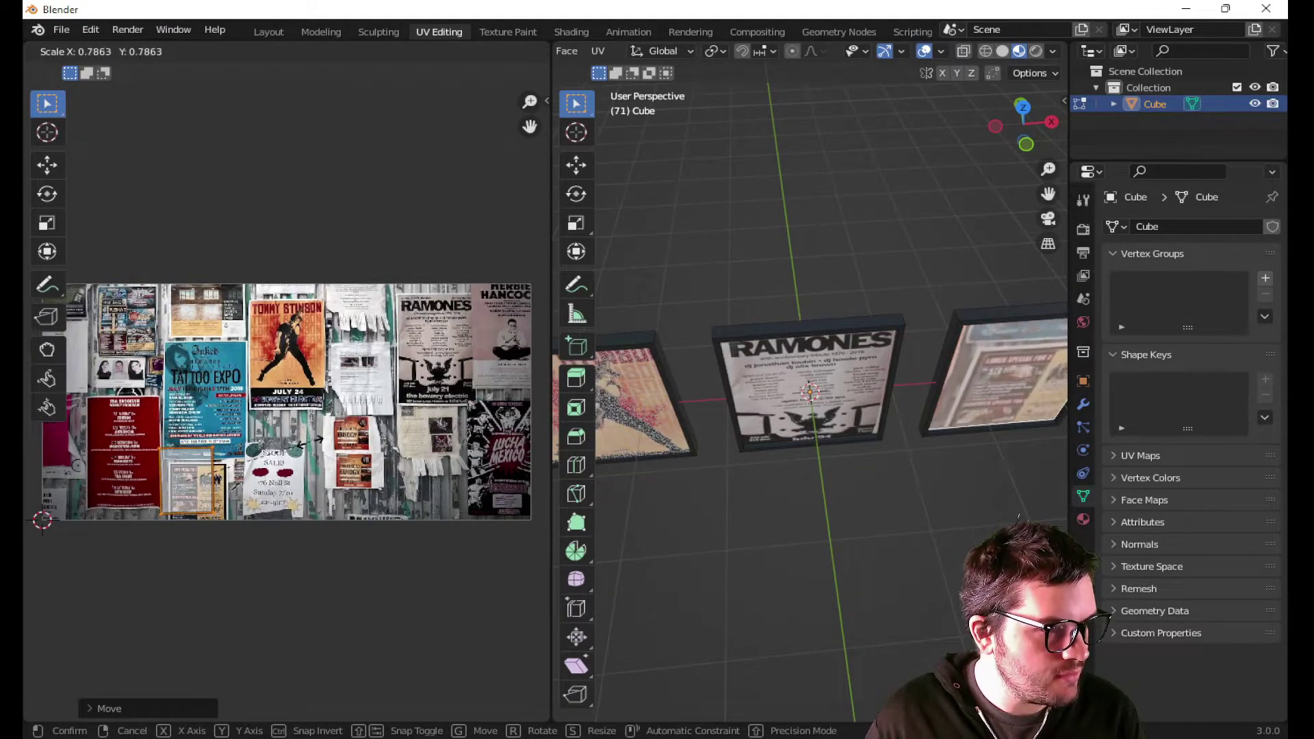
{"action": "left_click", "coordinate": [258, 462]}
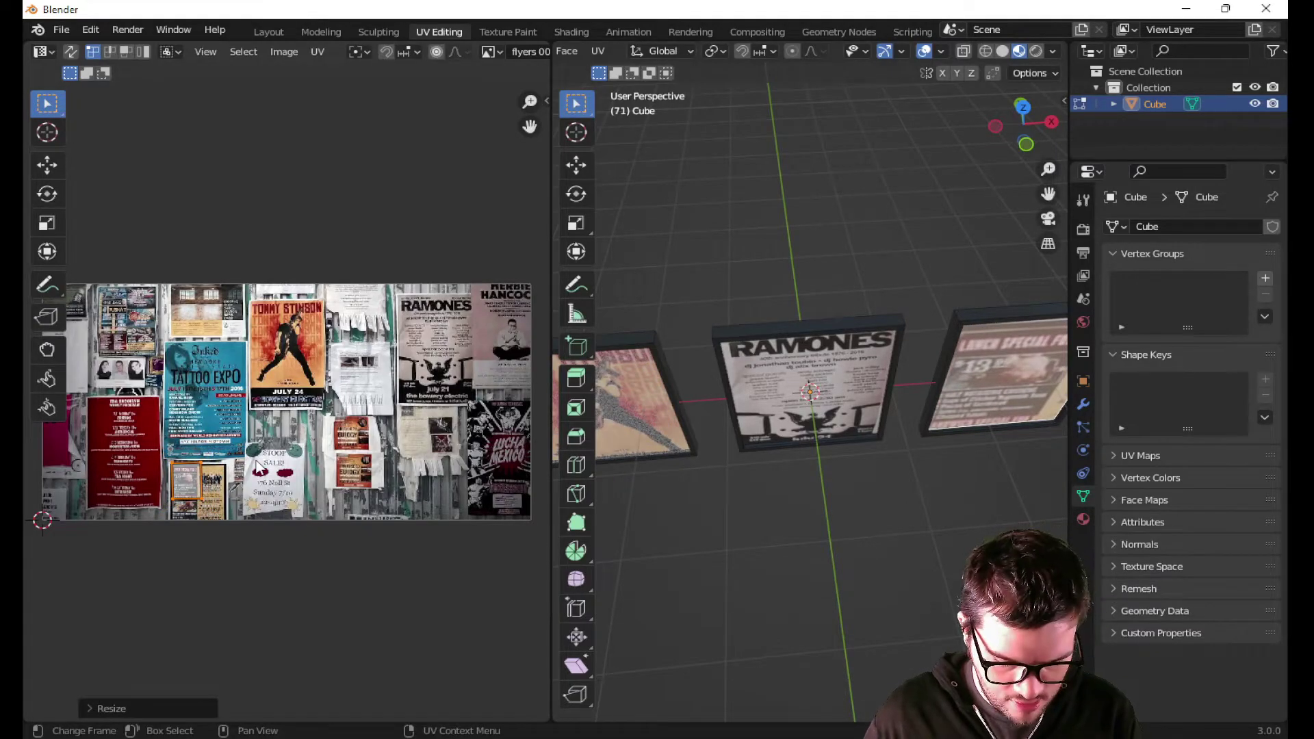
{"action": "key", "text": "g"}
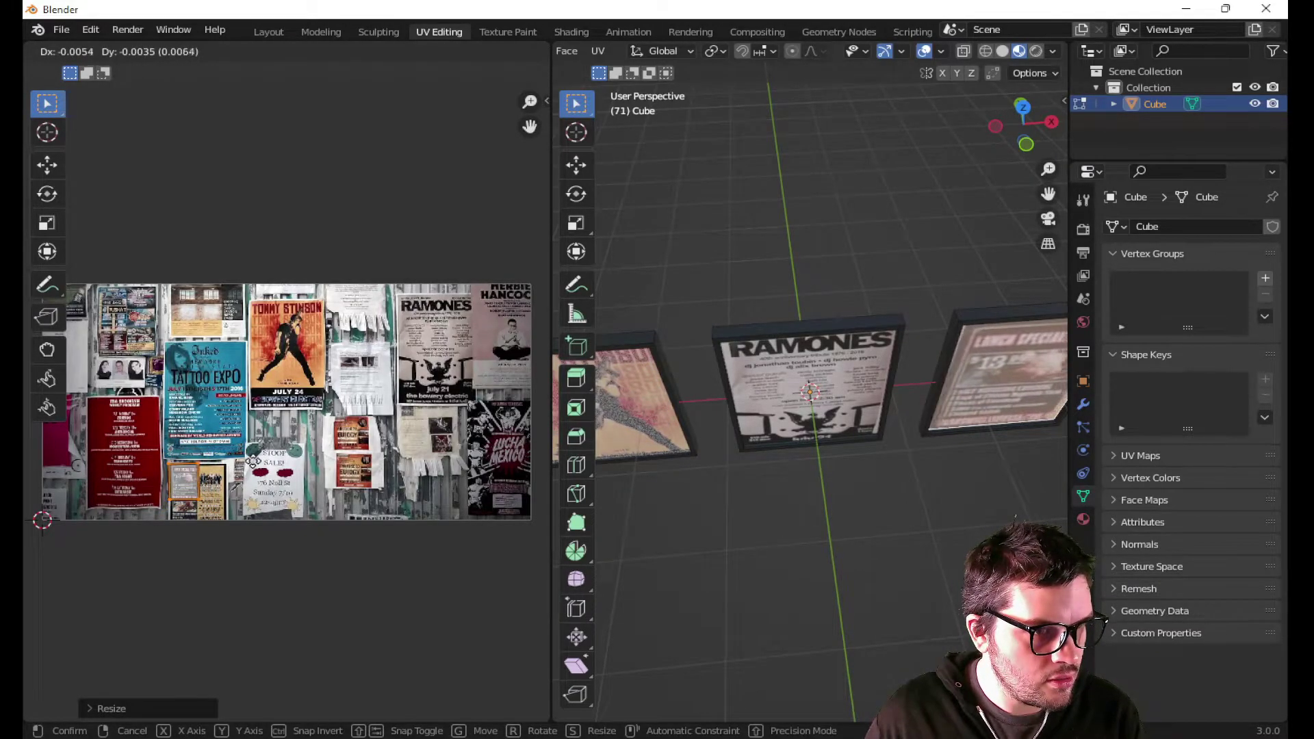
{"action": "left_click", "coordinate": [256, 467]}
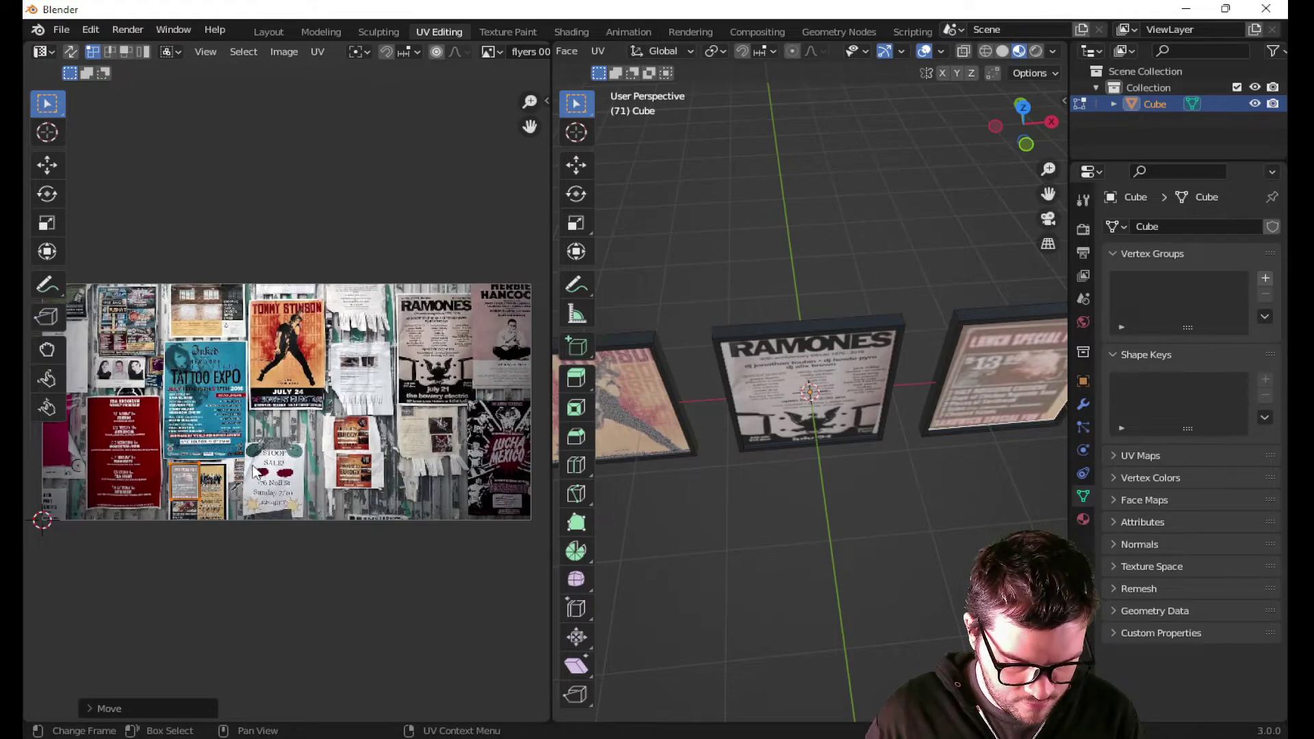
{"action": "scroll", "coordinate": [257, 472], "scroll_direction": "up", "scroll_amount": 3}
{"action": "key", "text": "s"}
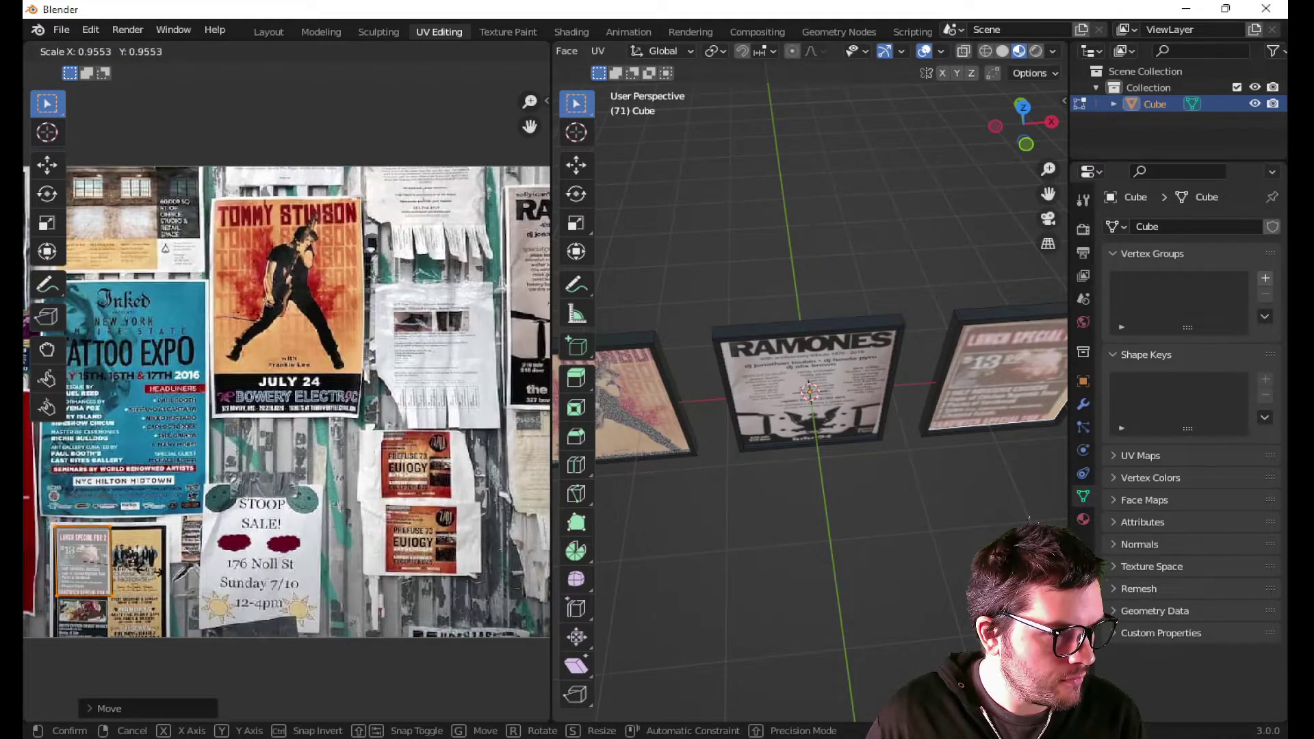
{"action": "left_click", "coordinate": [149, 571]}
{"action": "key", "text": "g"}
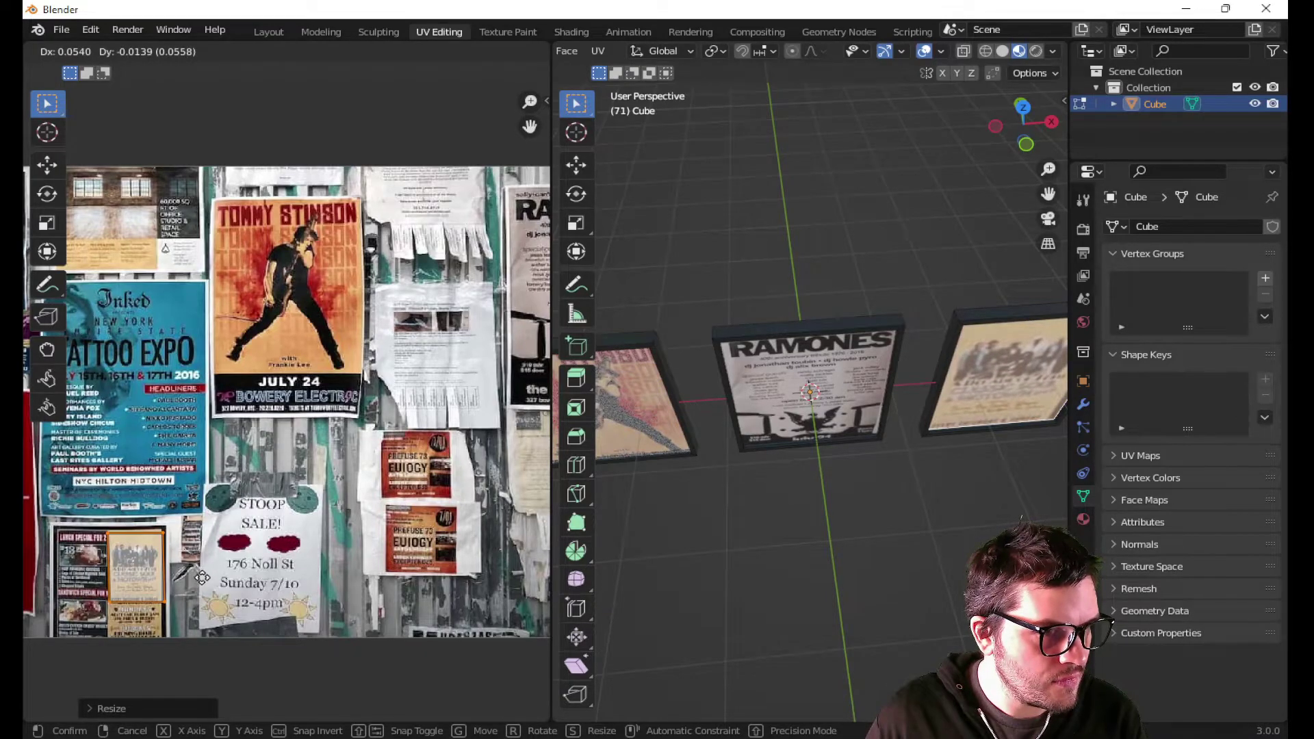
{"action": "left_click", "coordinate": [201, 584]}
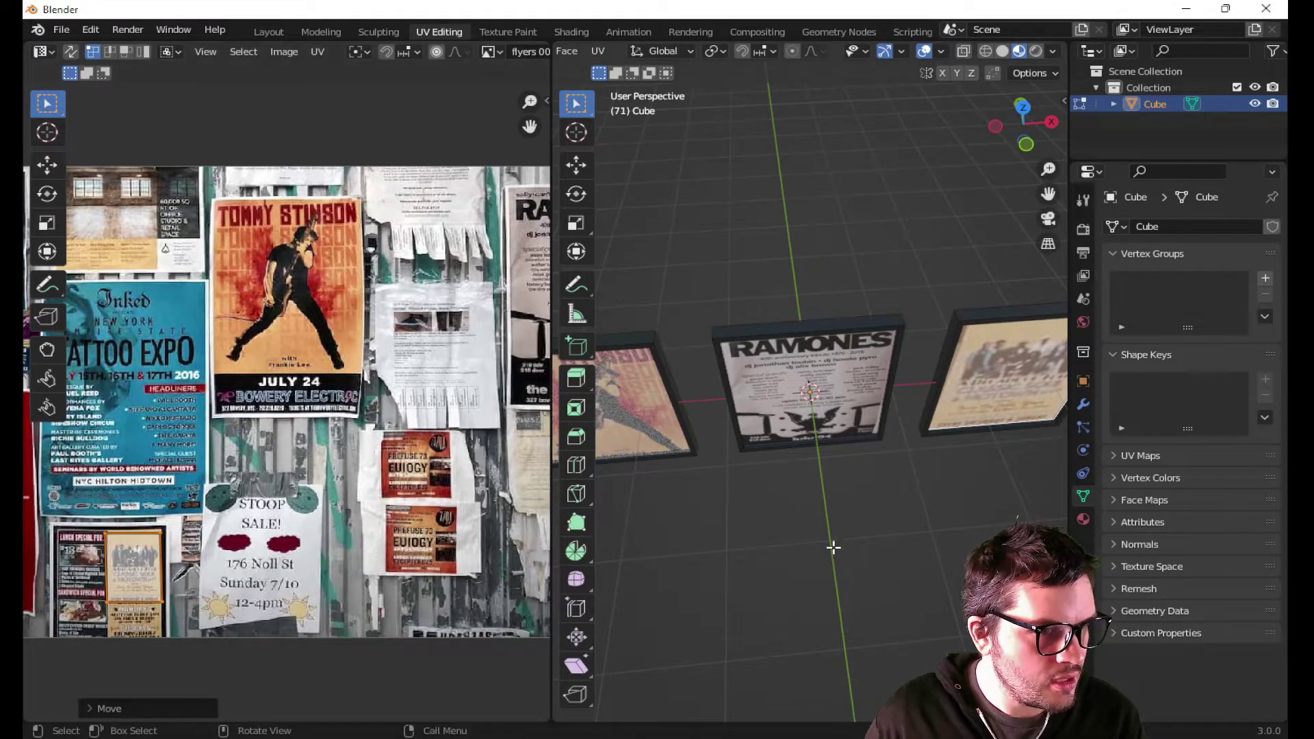
{"action": "middle_click_drag", "start_coordinate": [959, 513], "coordinate": [937, 432]}
- Back in Layout, rename the Cube object to 'Pictures in Frames' in the Outliner
{"action": "left_click", "coordinate": [267, 31]}
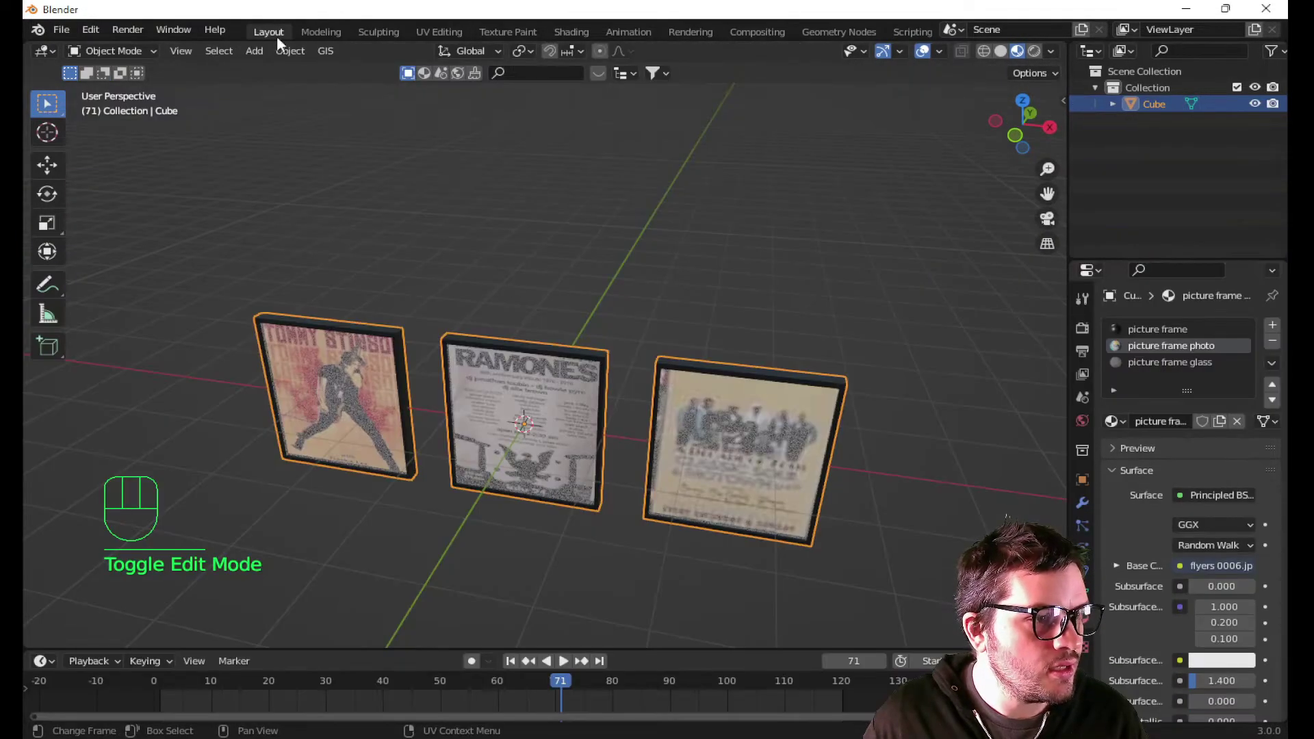
{"action": "left_click", "coordinate": [627, 245]}
{"action": "middle_click_drag", "start_coordinate": [601, 358], "coordinate": [641, 274]}
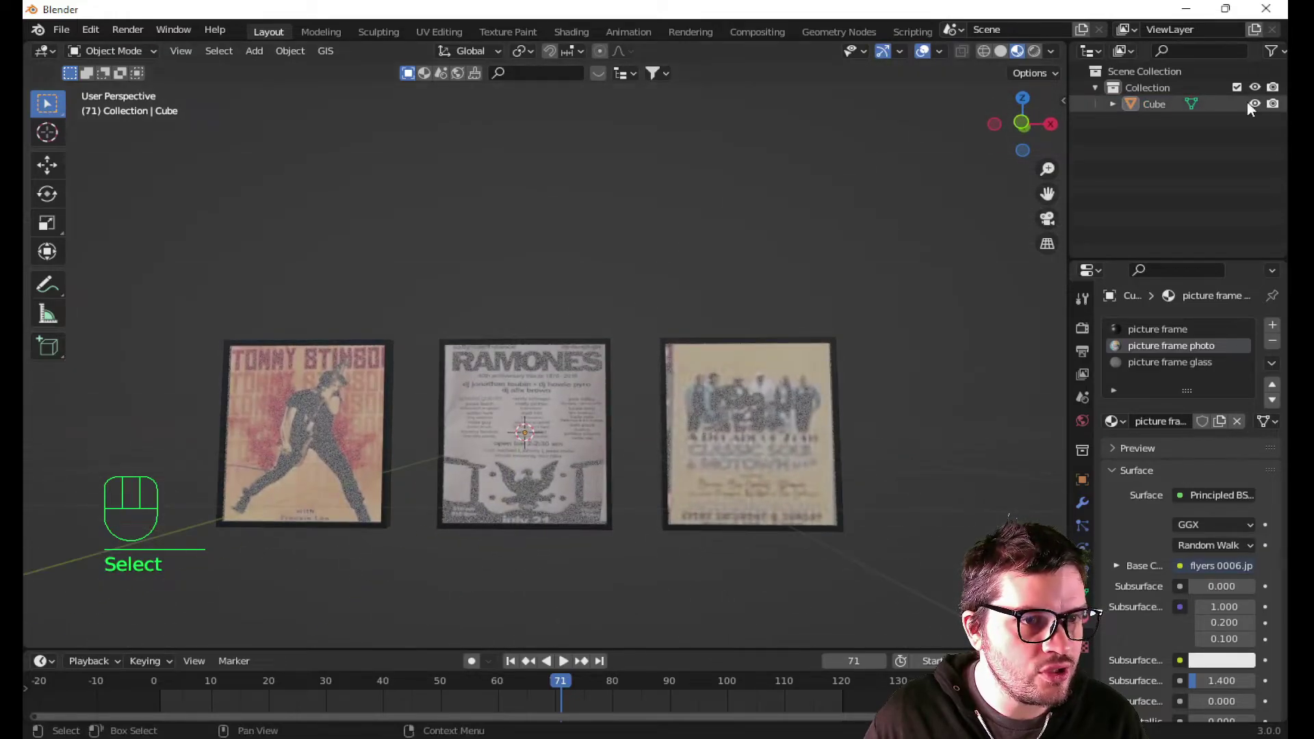
{"action": "double_click", "coordinate": [1159, 104]}
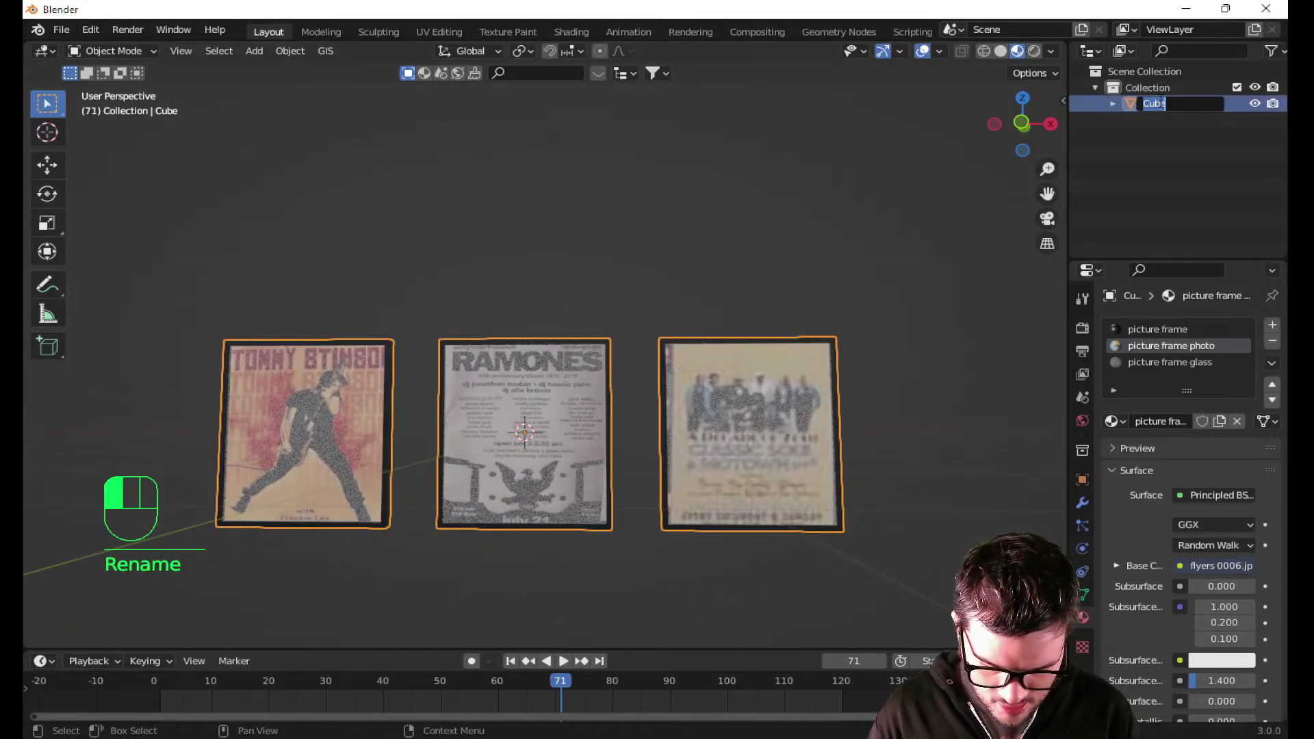
{"action": "type", "text": "Picture"}
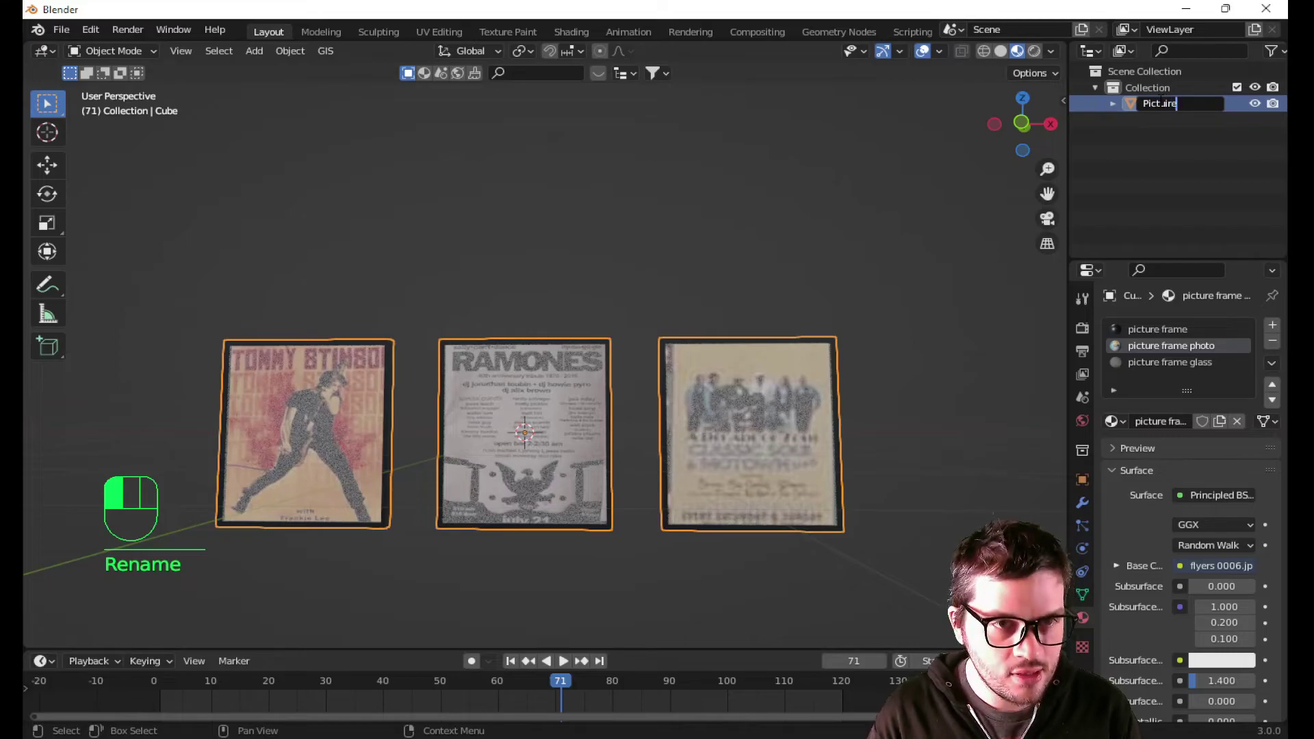
{"action": "key", "text": "BackSpace"}
{"action": "key", "text": "BackSpace"}
{"action": "type", "text": "ures"}
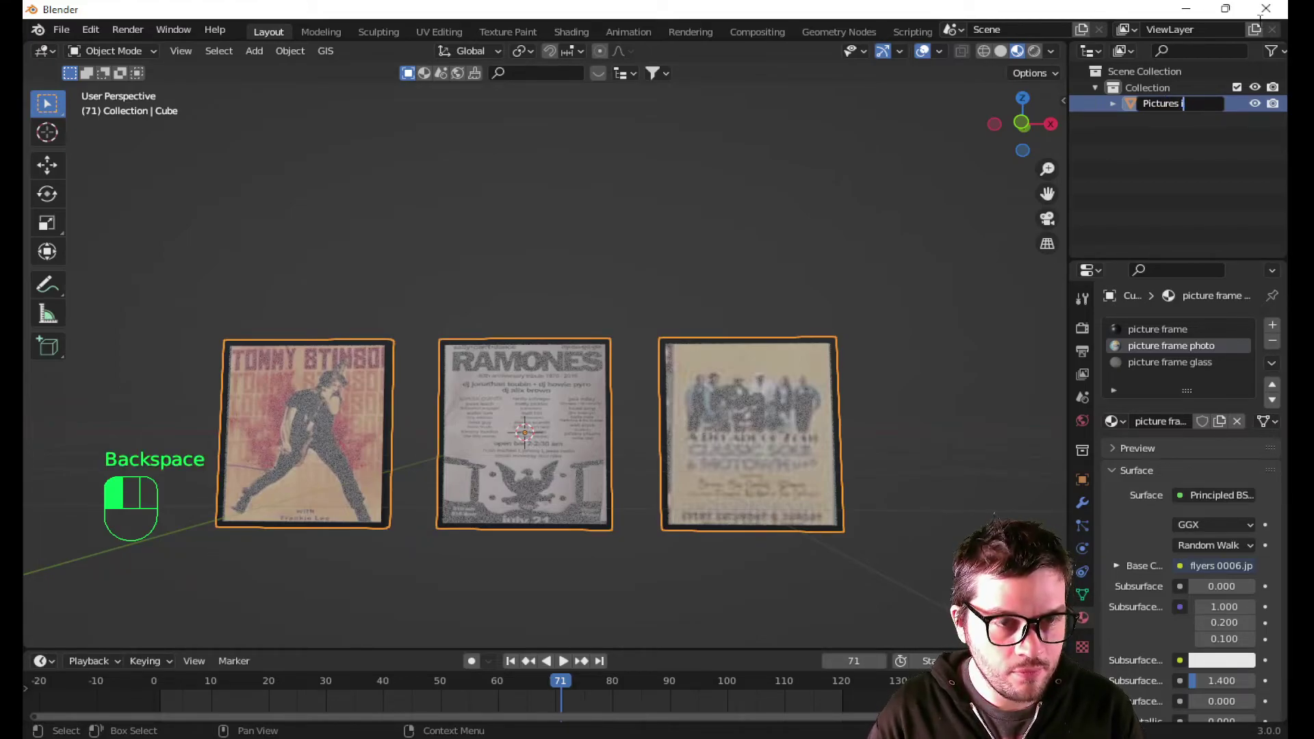
{"action": "type", "text": " in Frames"}
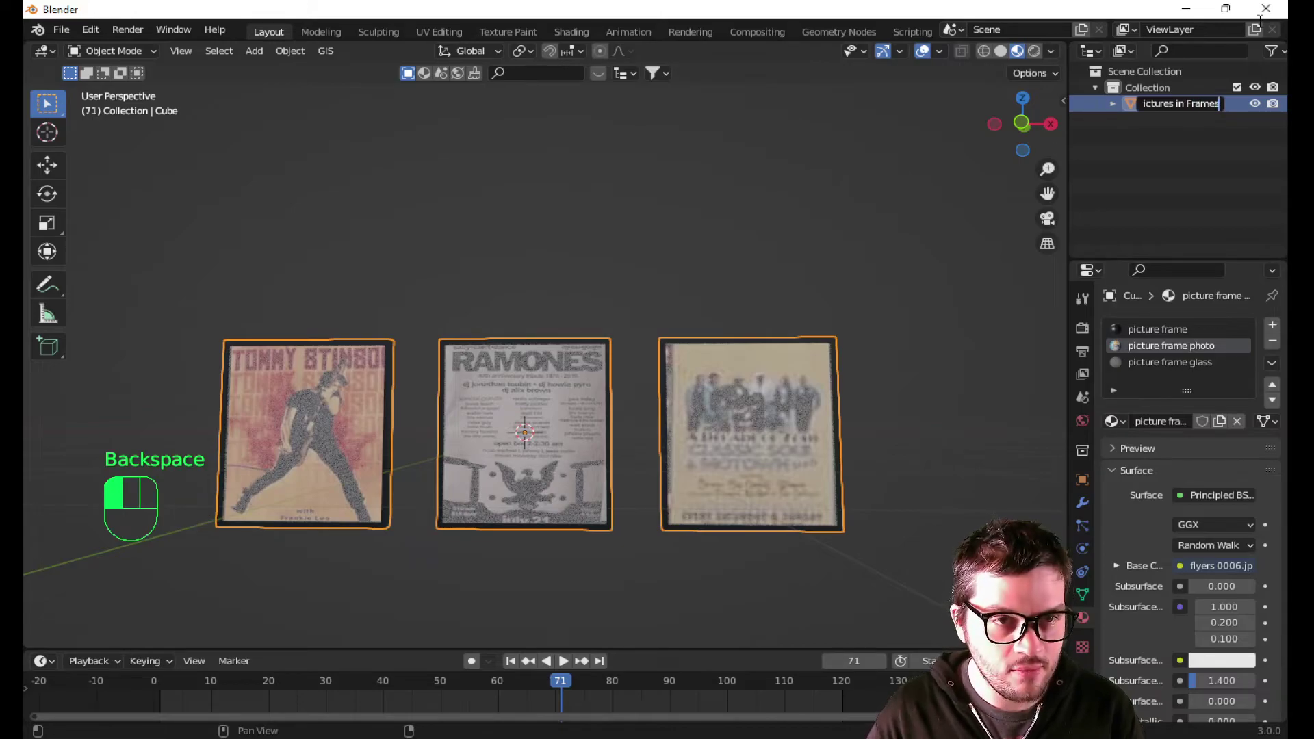
{"action": "key", "text": "Return"}
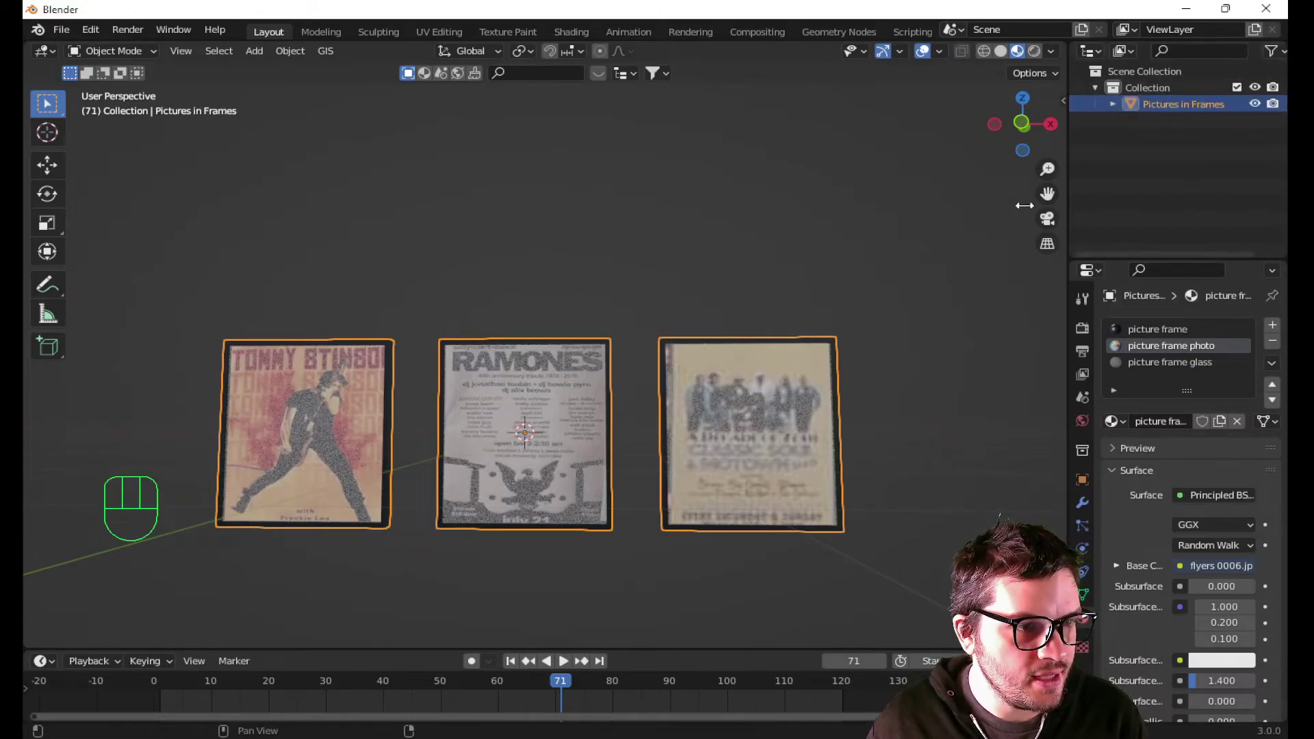
{"action": "left_click", "coordinate": [713, 264]}
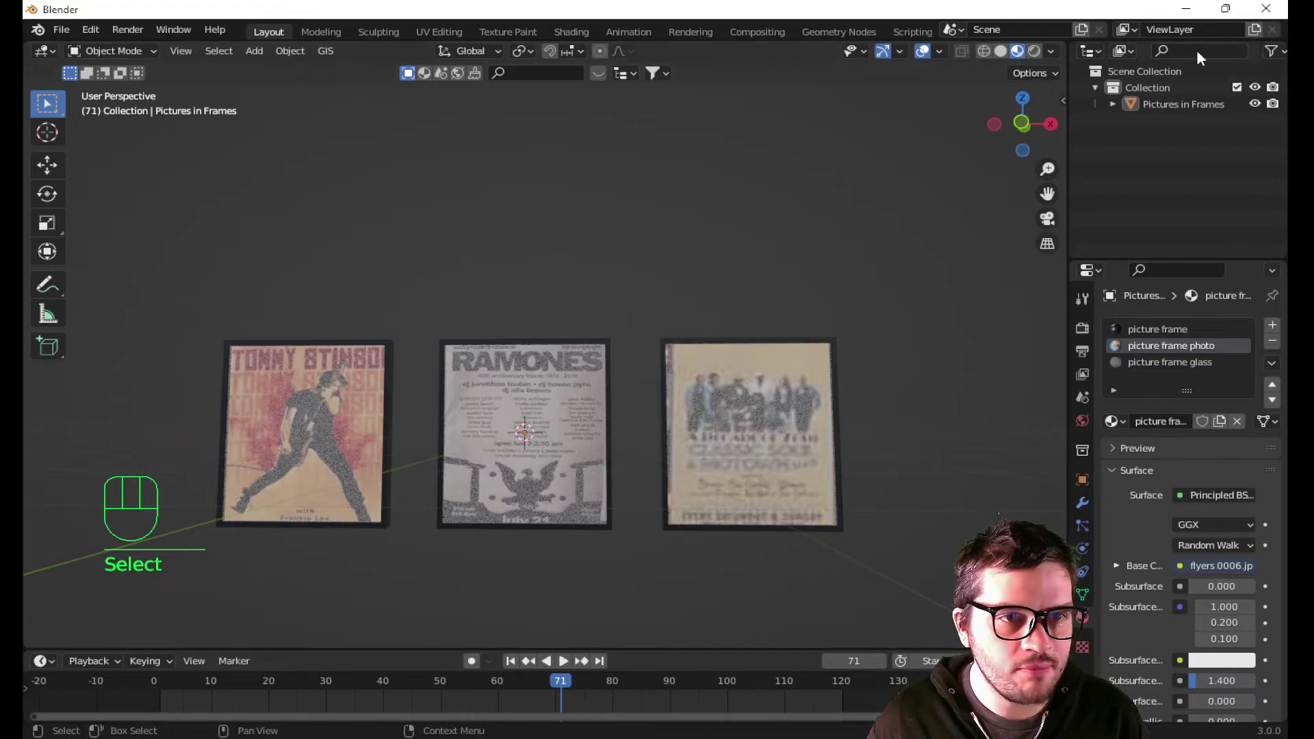
- Mark the Pictures in Frames object as an asset from the Outliner
{"action": "left_click", "coordinate": [1157, 104]}
{"action": "right_click", "coordinate": [1157, 104]}
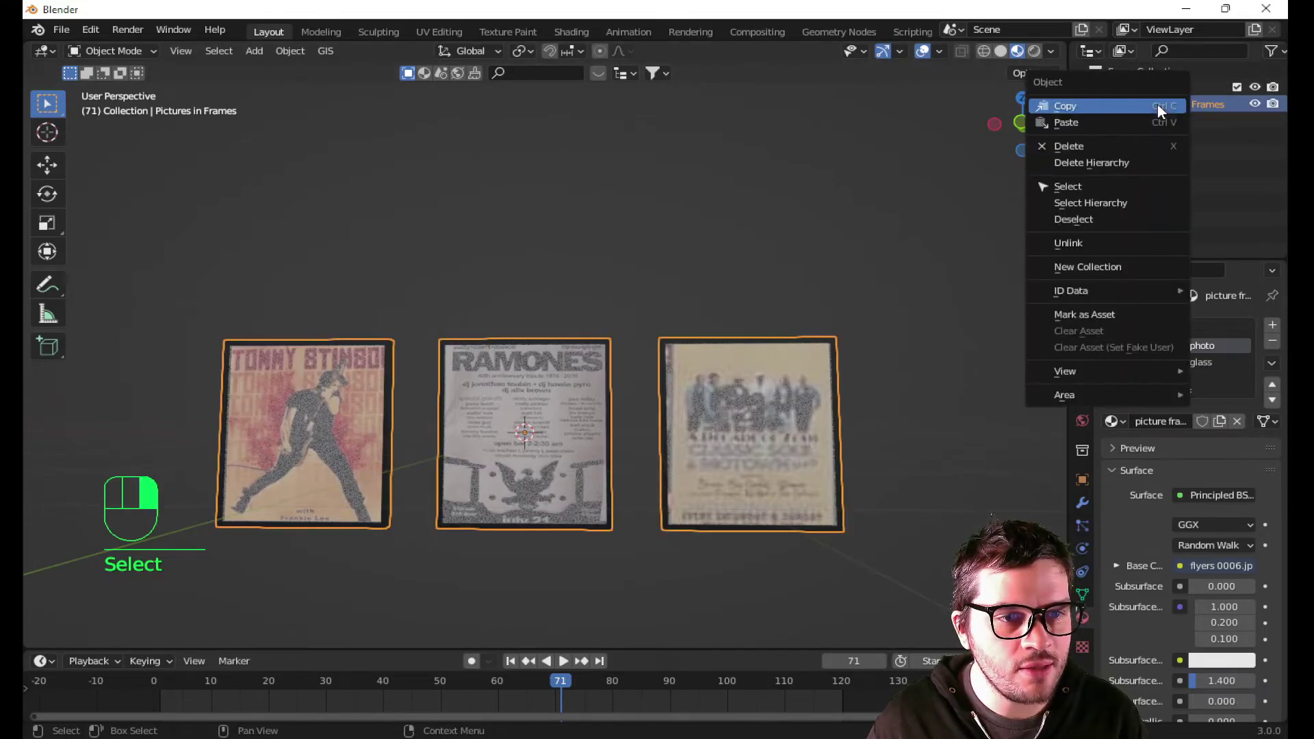
{"action": "left_click", "coordinate": [1075, 313]}
- Save the file as 'Picture in Frames A.blend'
{"action": "key", "text": "ctrl+s"}
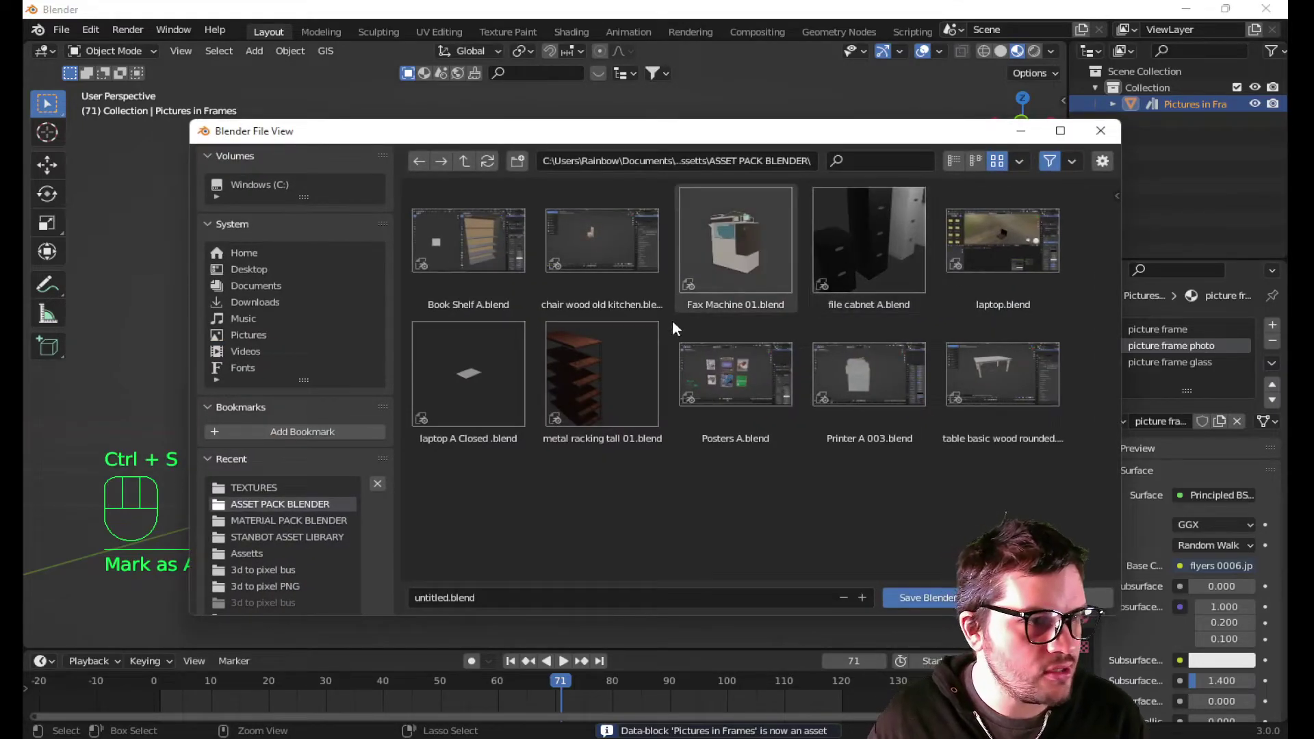
{"action": "left_click", "coordinate": [485, 598]}
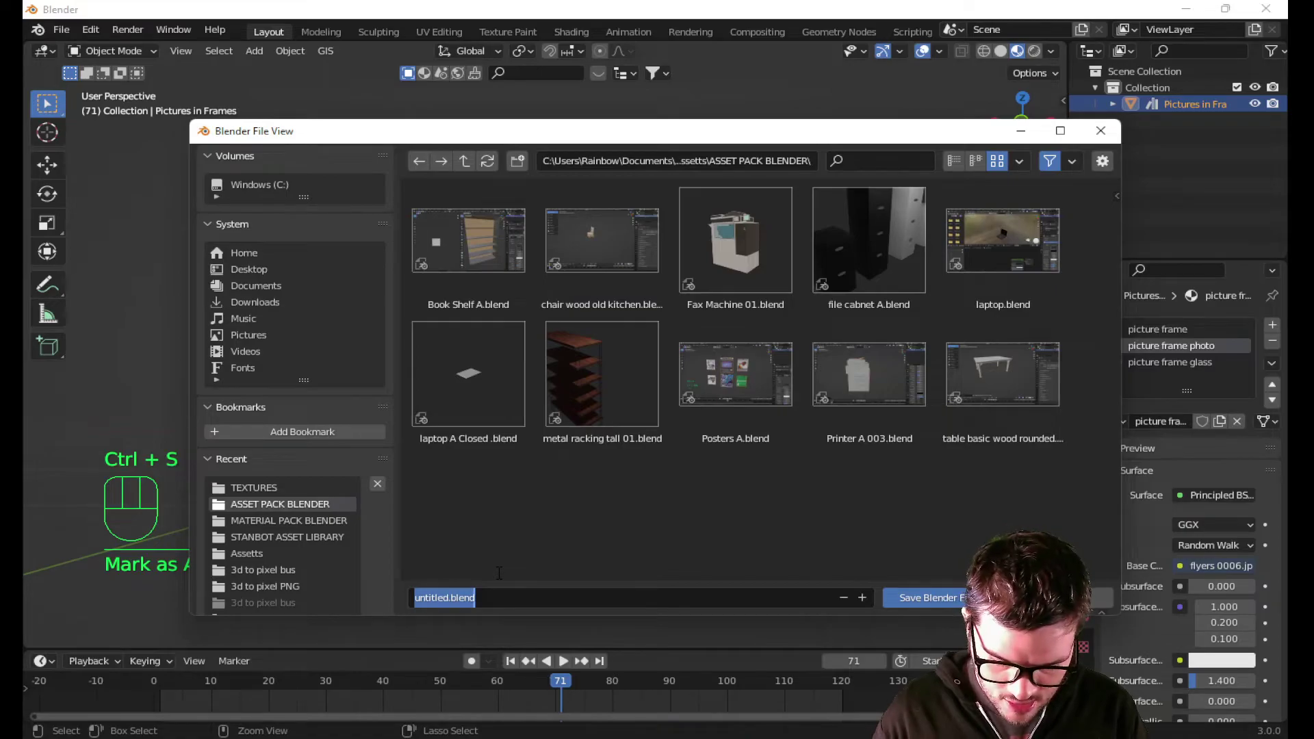
{"action": "type", "text": "P"}
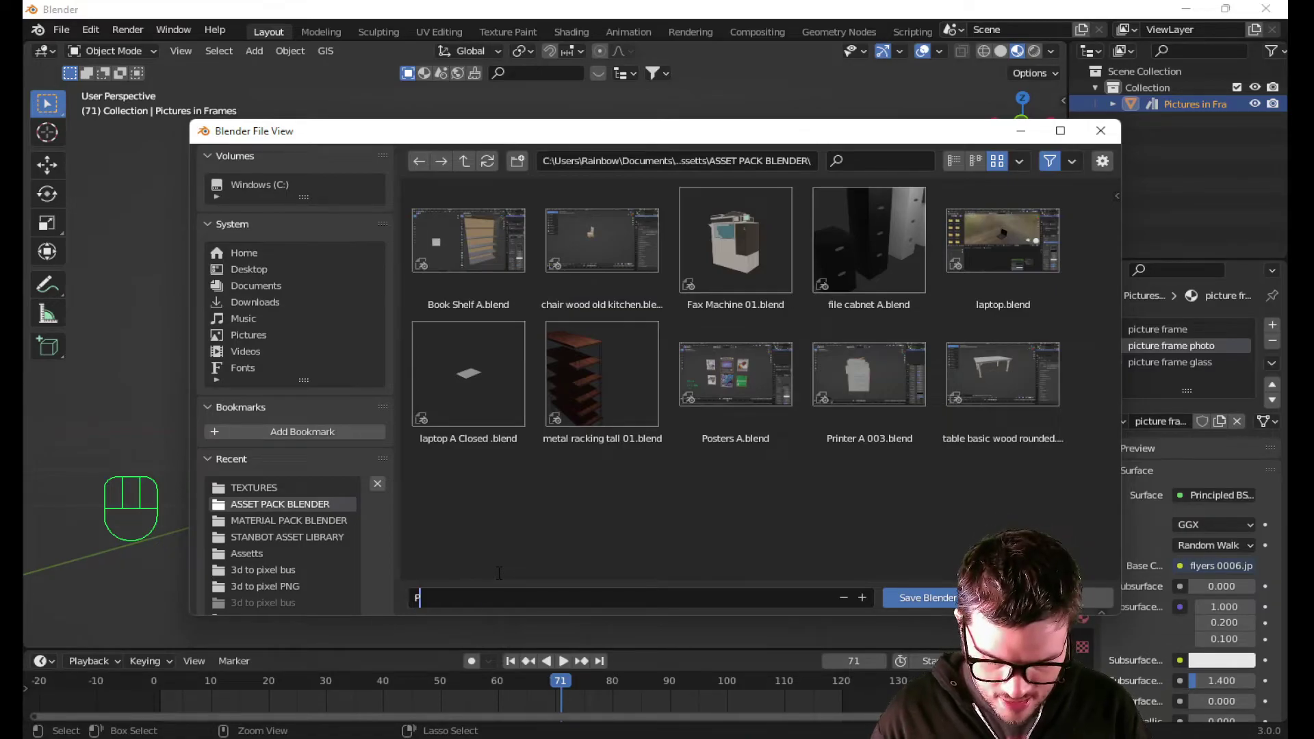
{"action": "type", "text": "icture"}
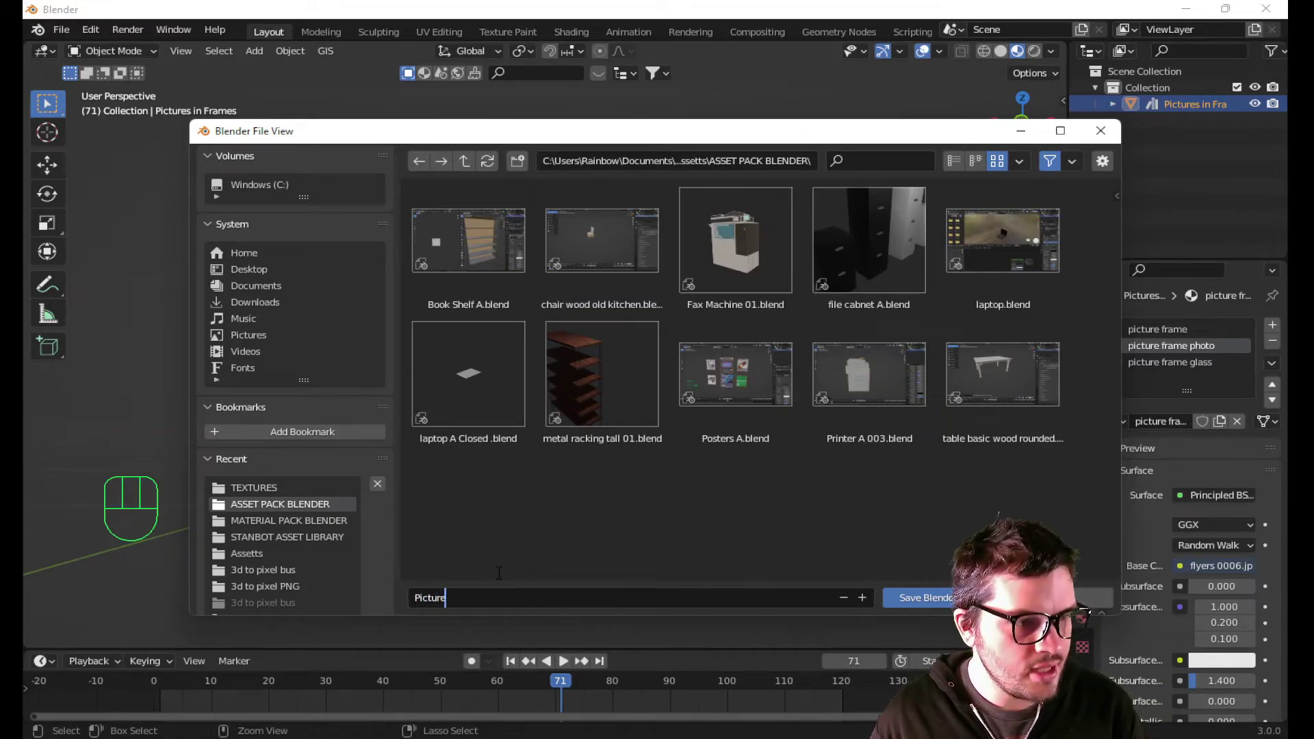
{"action": "type", "text": " in"}
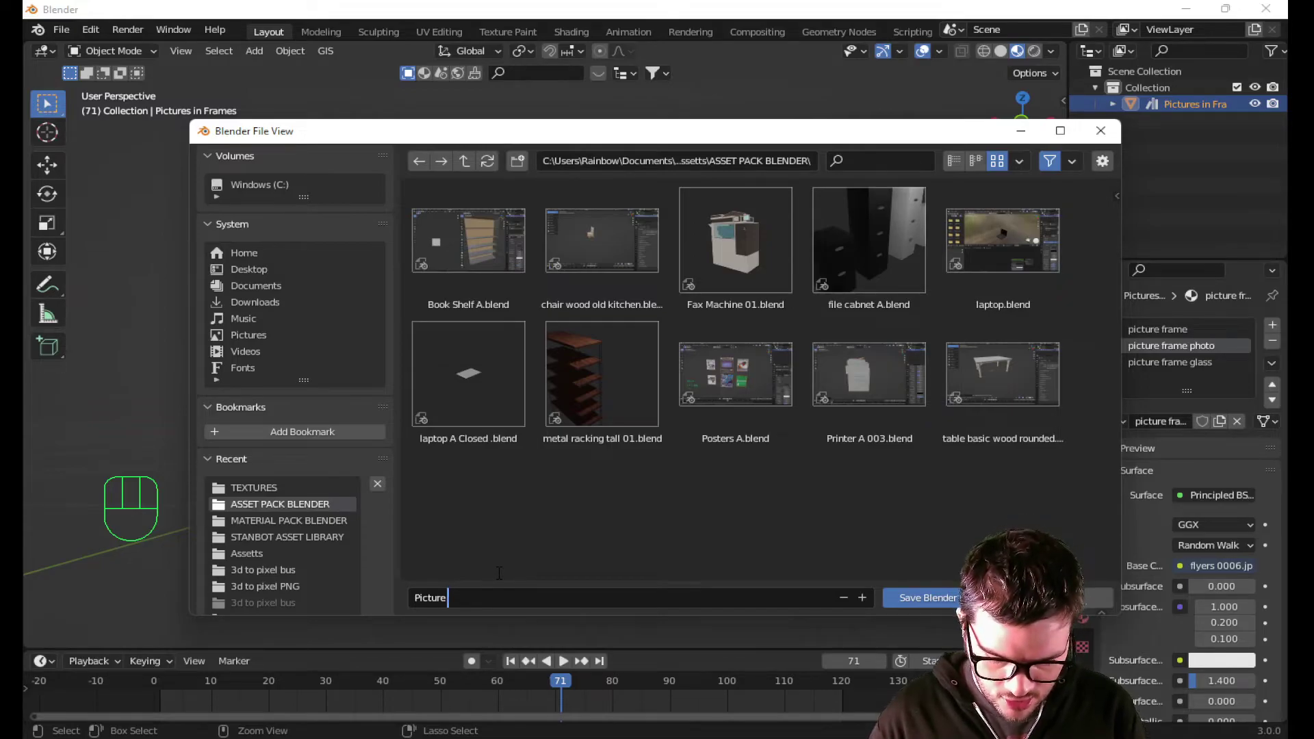
{"action": "type", "text": " Frames"}
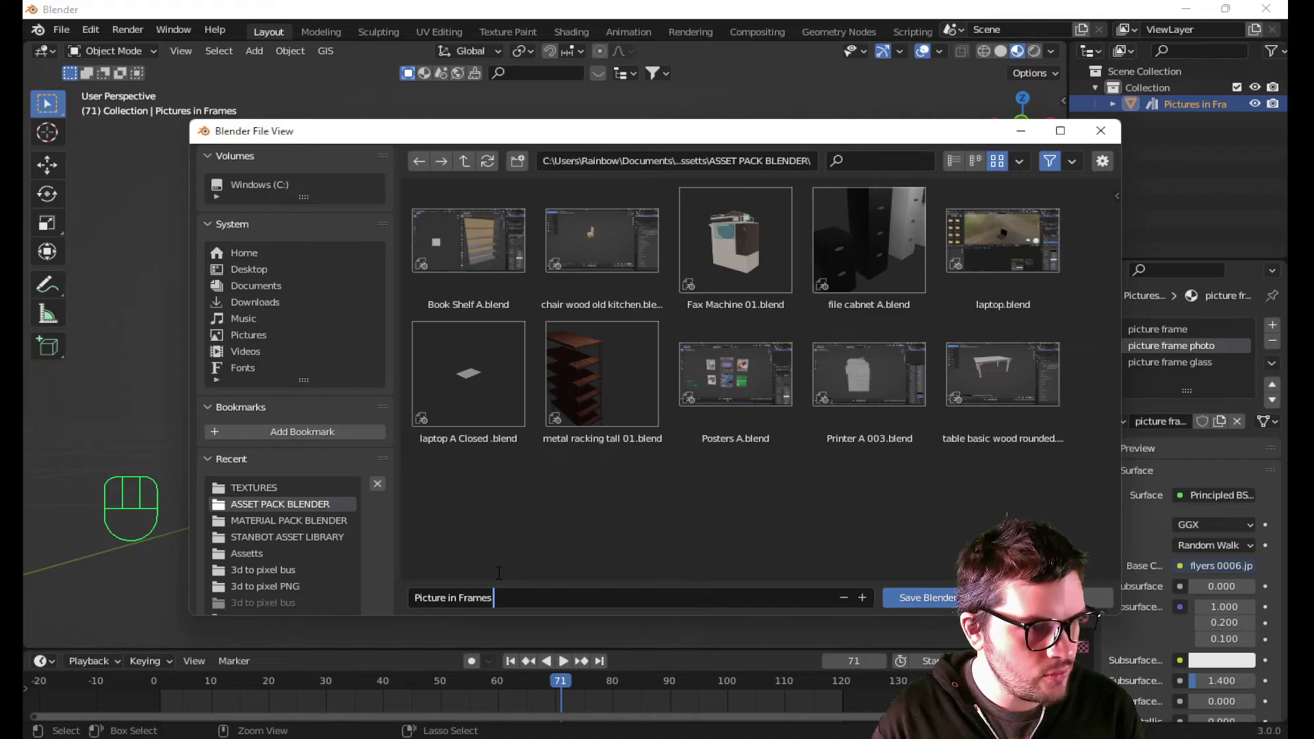
{"action": "type", "text": " A.blend"}
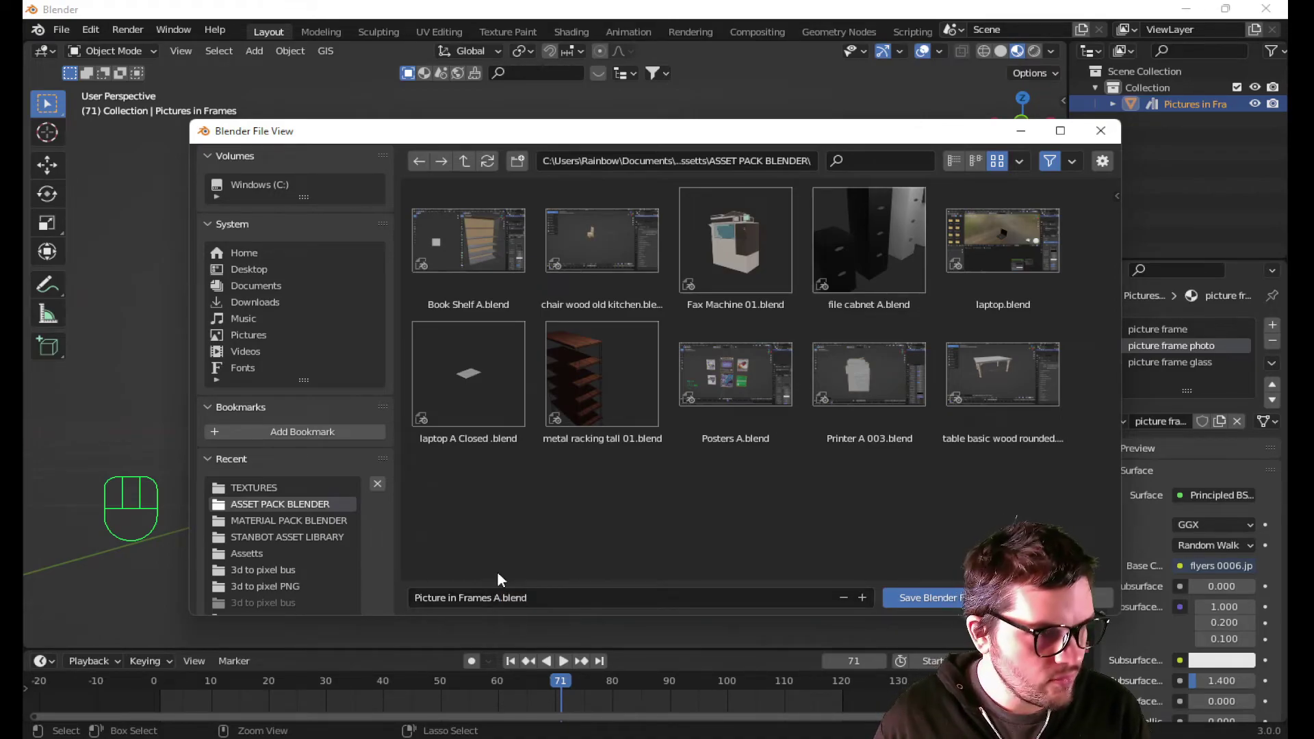
{"action": "key", "text": "Return"}
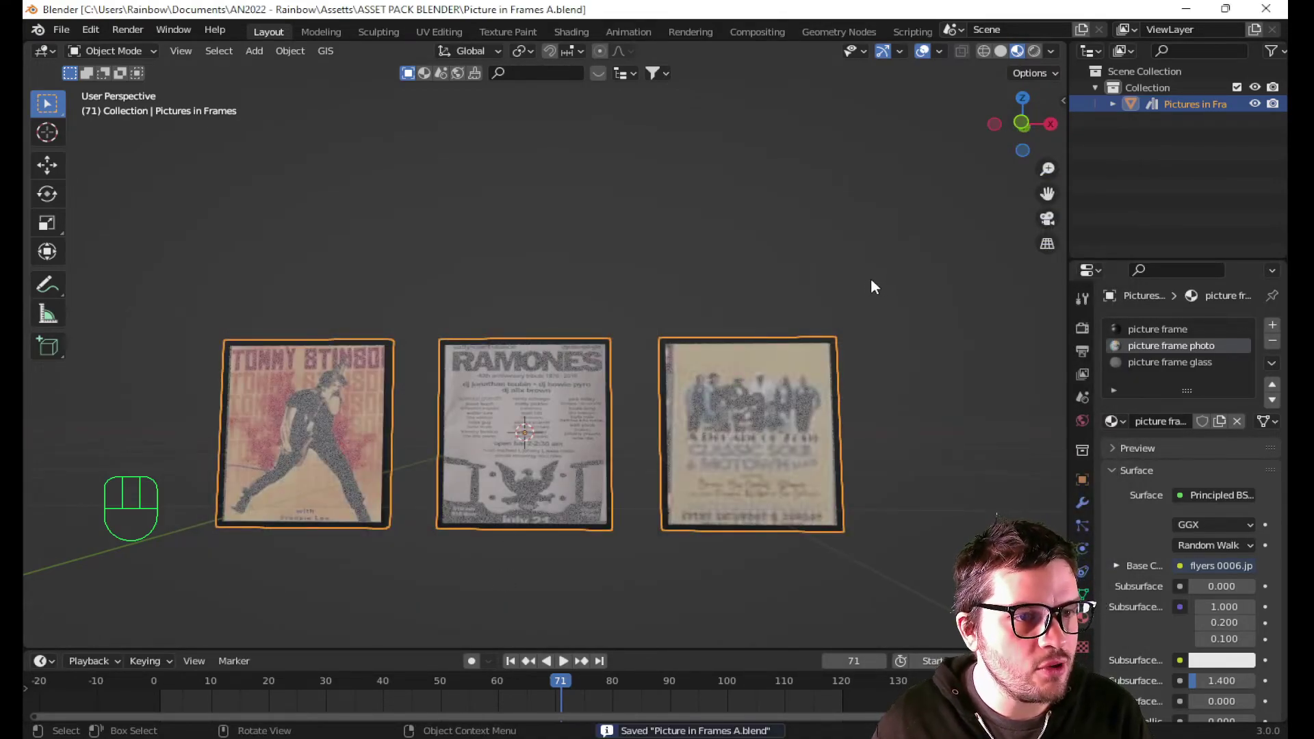